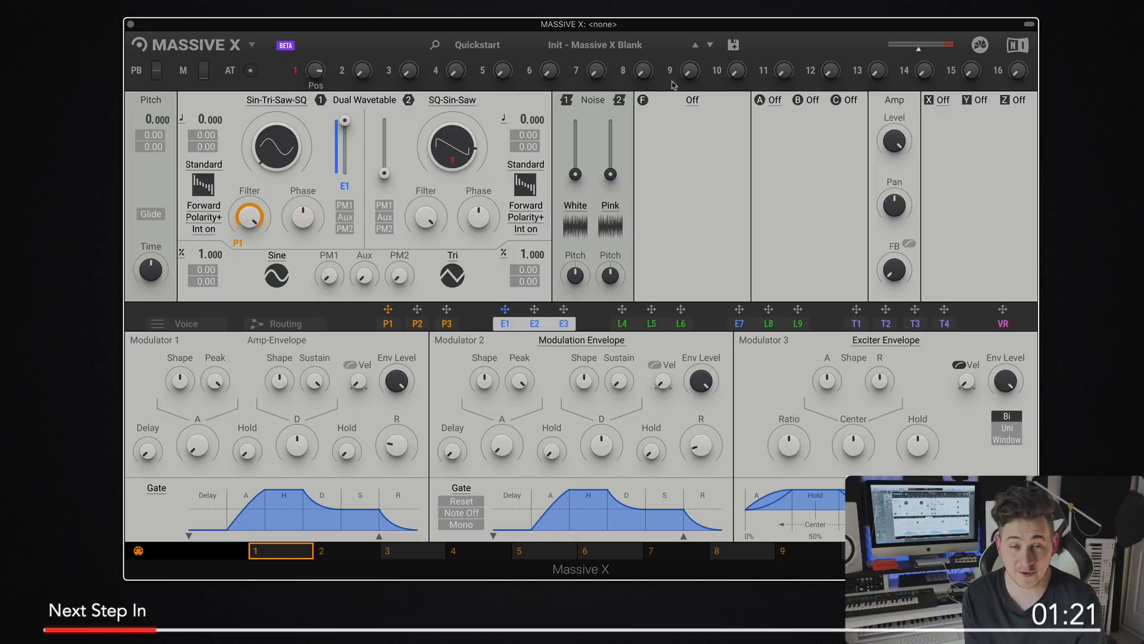
Load the Comb type into the empty filter slot
{"action": "left_click", "coordinate": [692, 100]}
{"action": "left_click", "coordinate": [704, 158]}
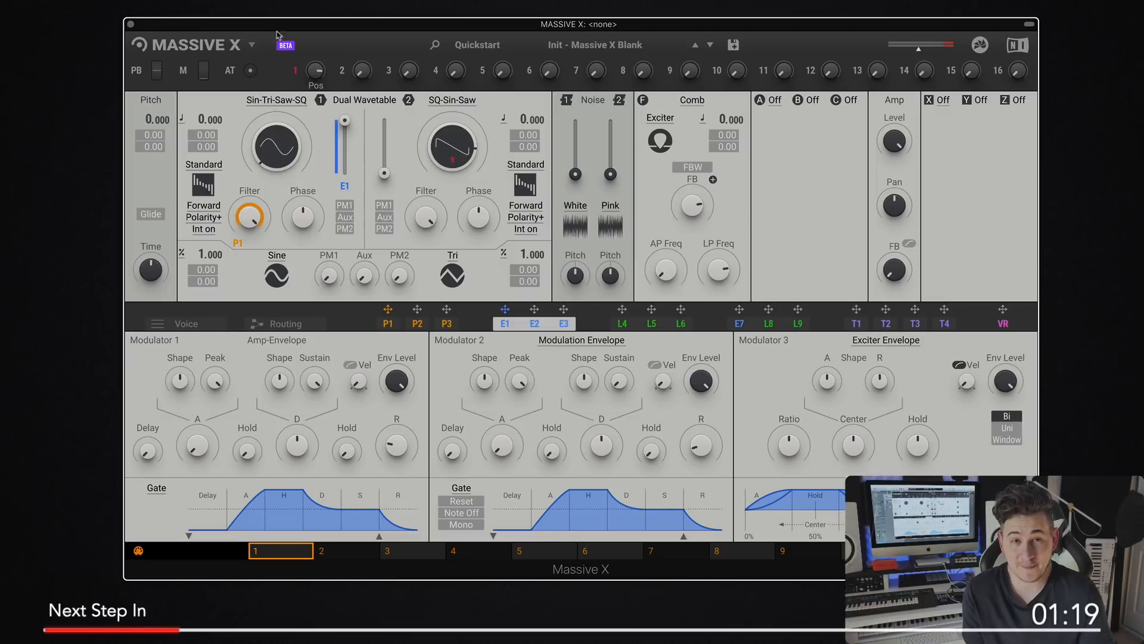
Switch the interface view size to 50%, to 150% and back to 125%
{"action": "left_click", "coordinate": [252, 46]}
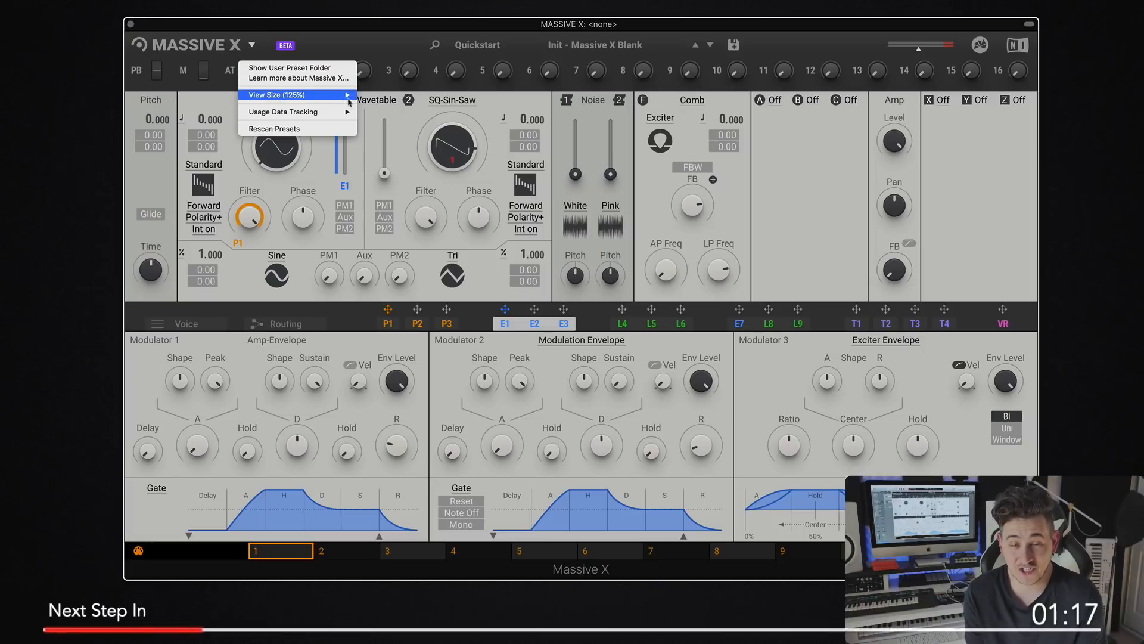
{"action": "left_click", "coordinate": [374, 95]}
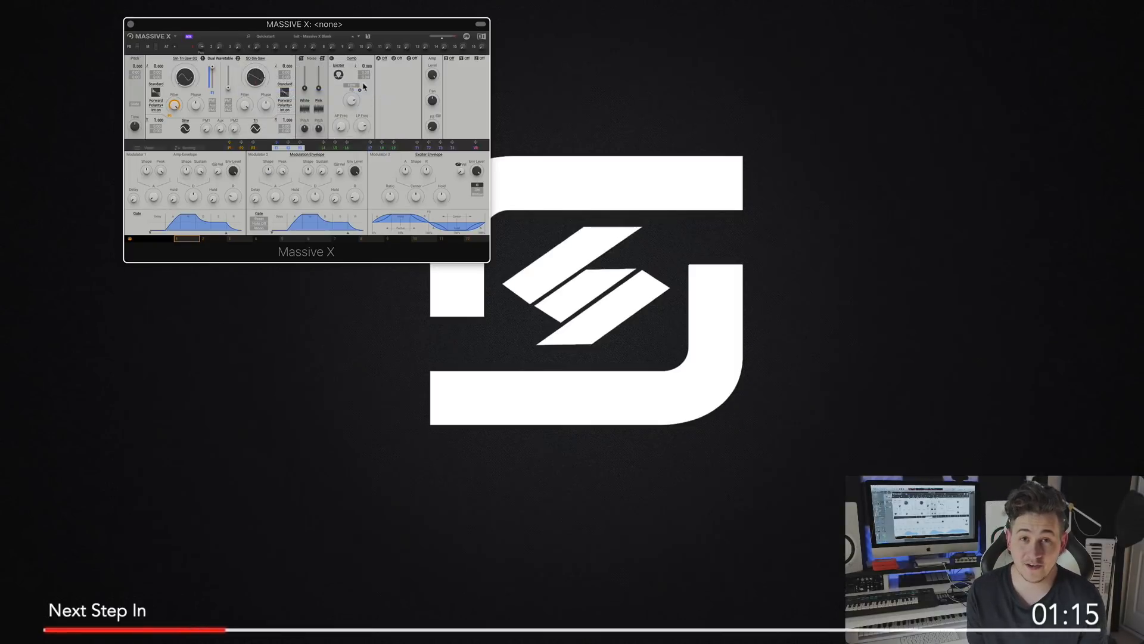
{"action": "left_click", "coordinate": [175, 37]}
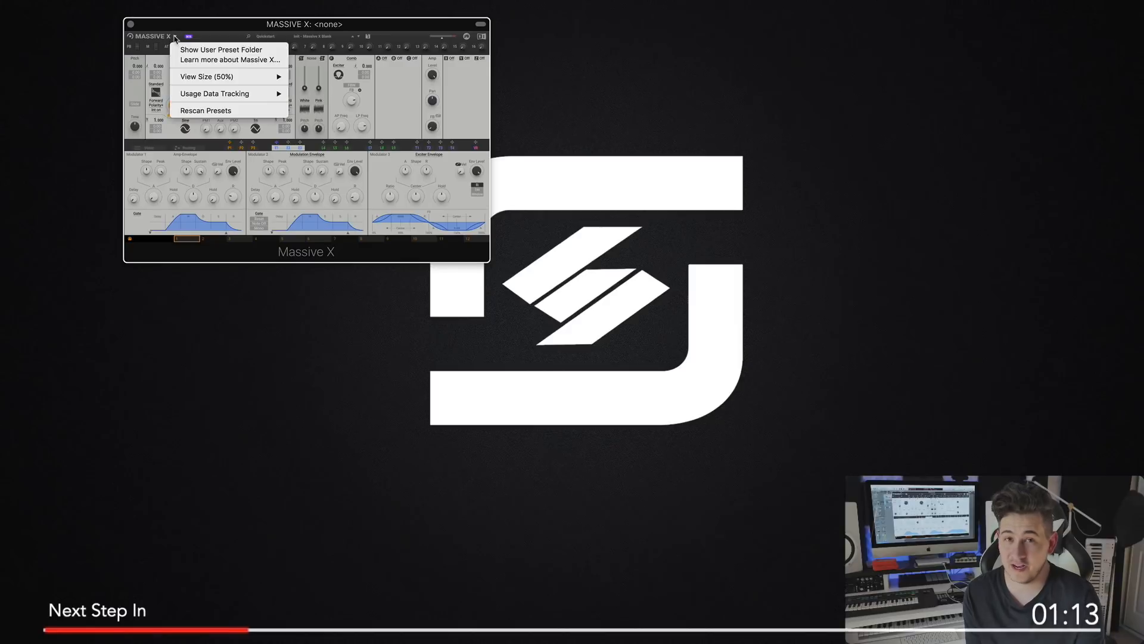
{"action": "mouse_move", "coordinate": [277, 77]}
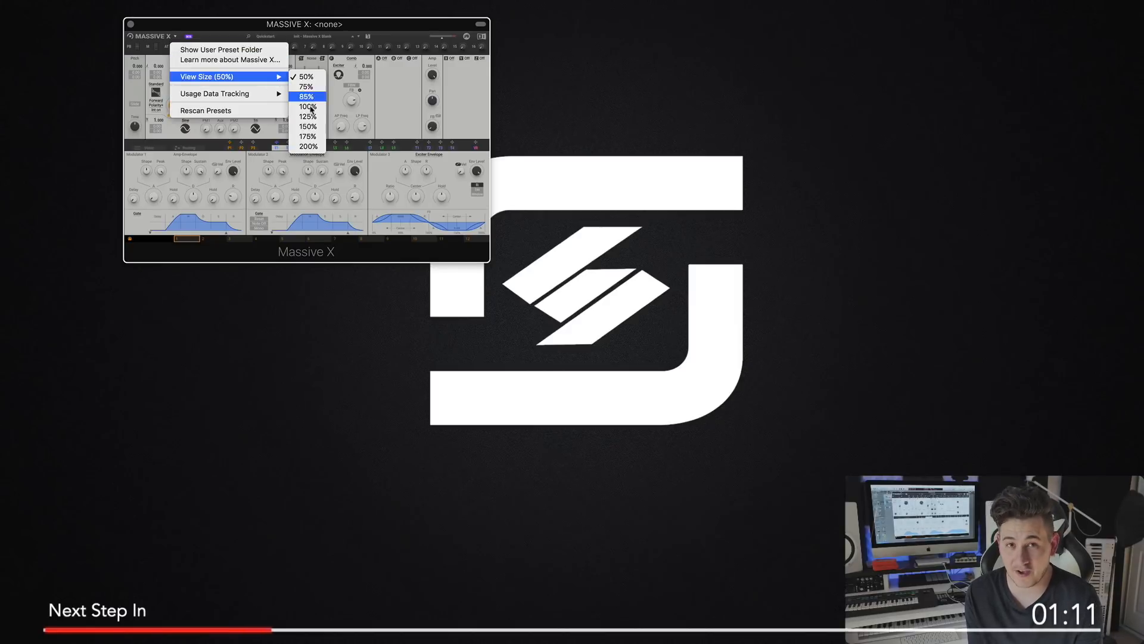
{"action": "left_click", "coordinate": [310, 127]}
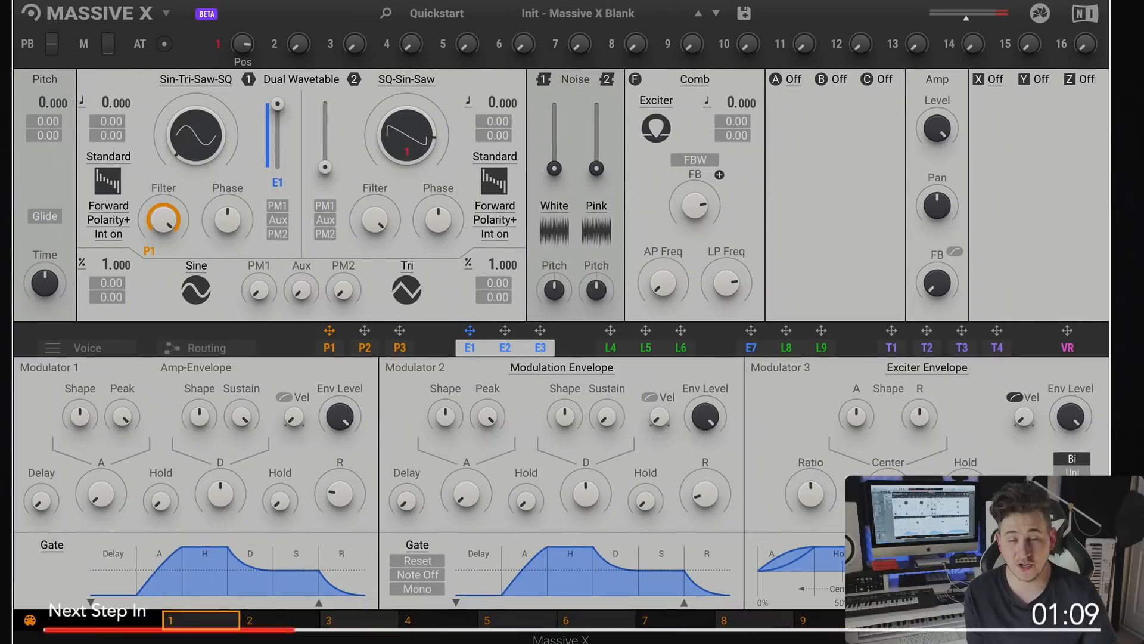
{"action": "left_click", "coordinate": [168, 15]}
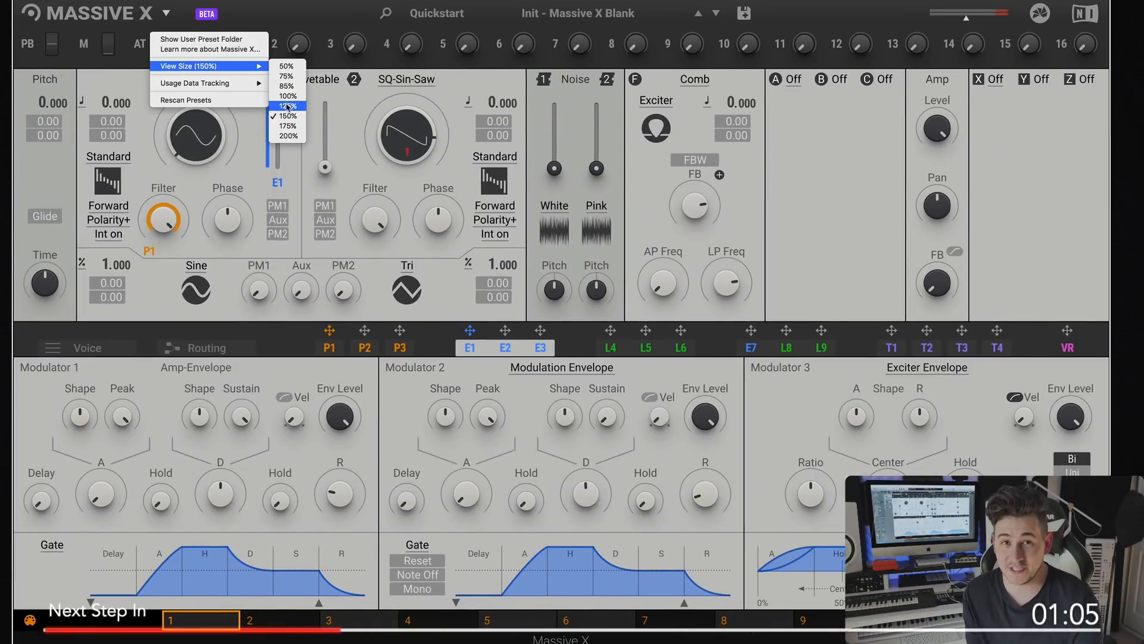
{"action": "left_click", "coordinate": [308, 96]}
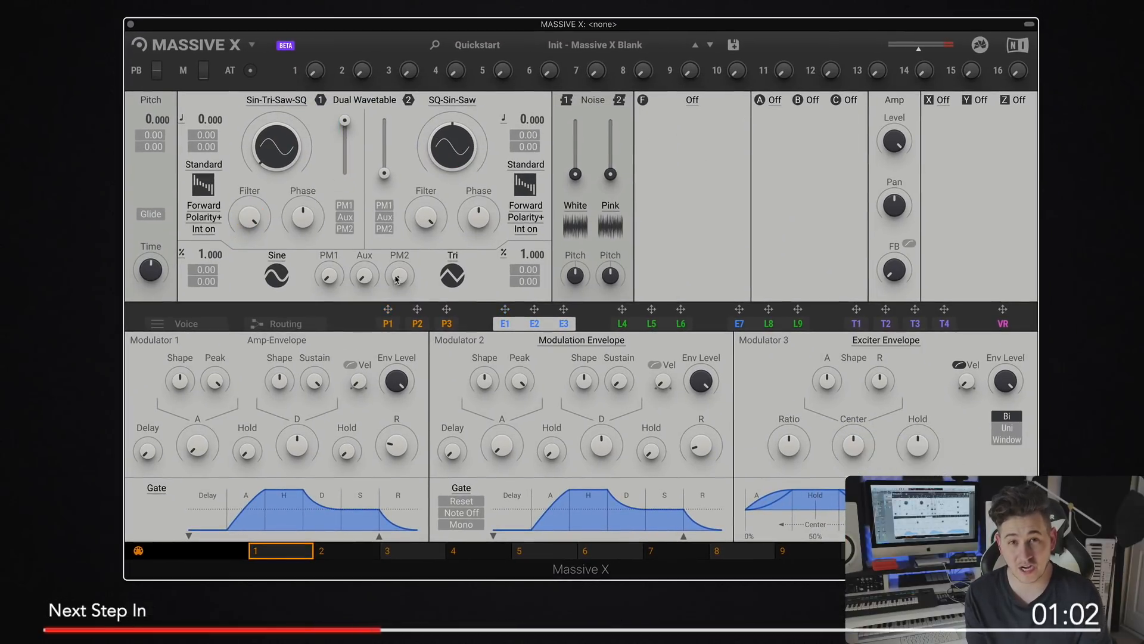
Assign modulator P1 to the first wavetable's Filter knob and envelope E1 to the first wavetable's level fader
{"action": "left_click_drag", "start_coordinate": [387, 309], "coordinate": [238, 250]}
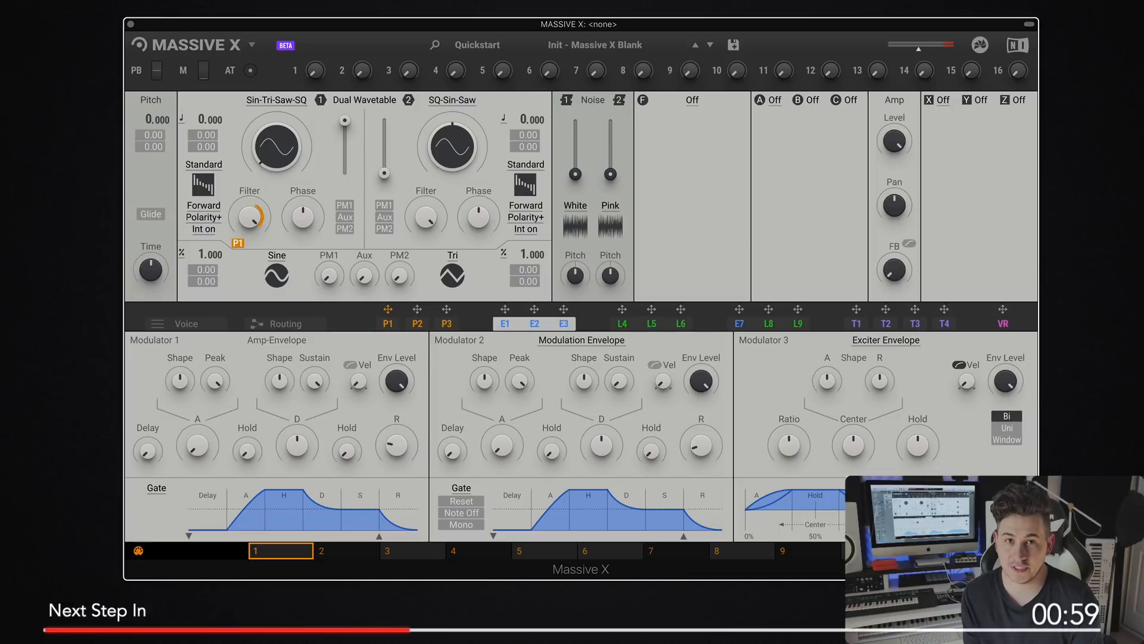
{"action": "left_click_drag", "start_coordinate": [505, 309], "coordinate": [346, 188]}
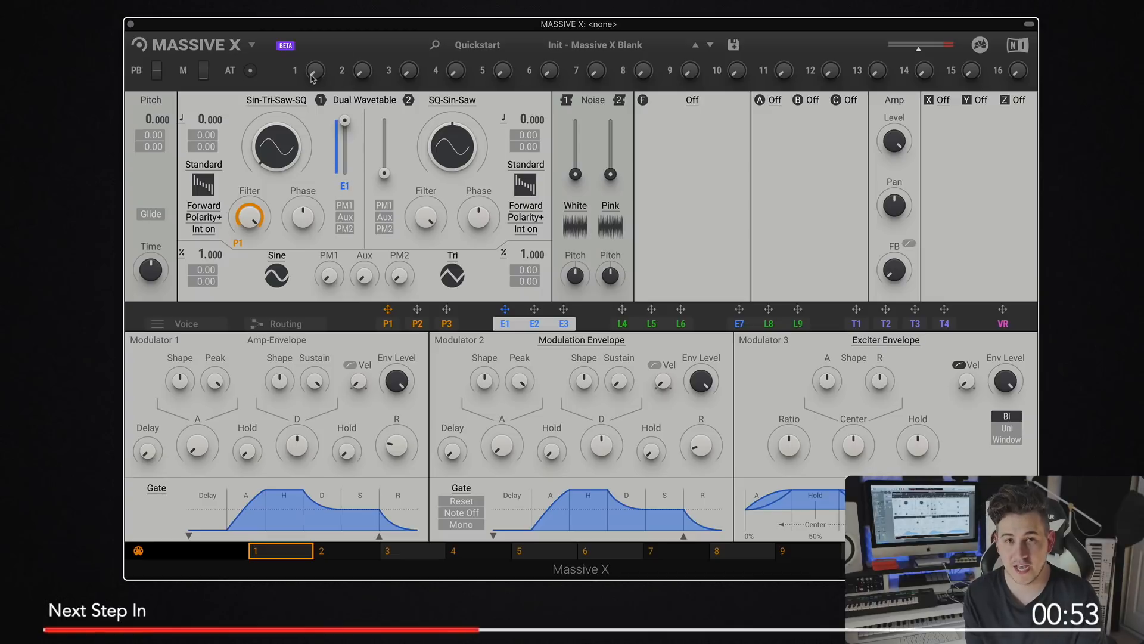
Assign macro 1 to the second wavetable's position, accept changing the existing assignment, and turn the macro up
{"action": "left_click_drag", "start_coordinate": [295, 70], "coordinate": [440, 164]}
{"action": "left_click_drag", "start_coordinate": [296, 72], "coordinate": [459, 154]}
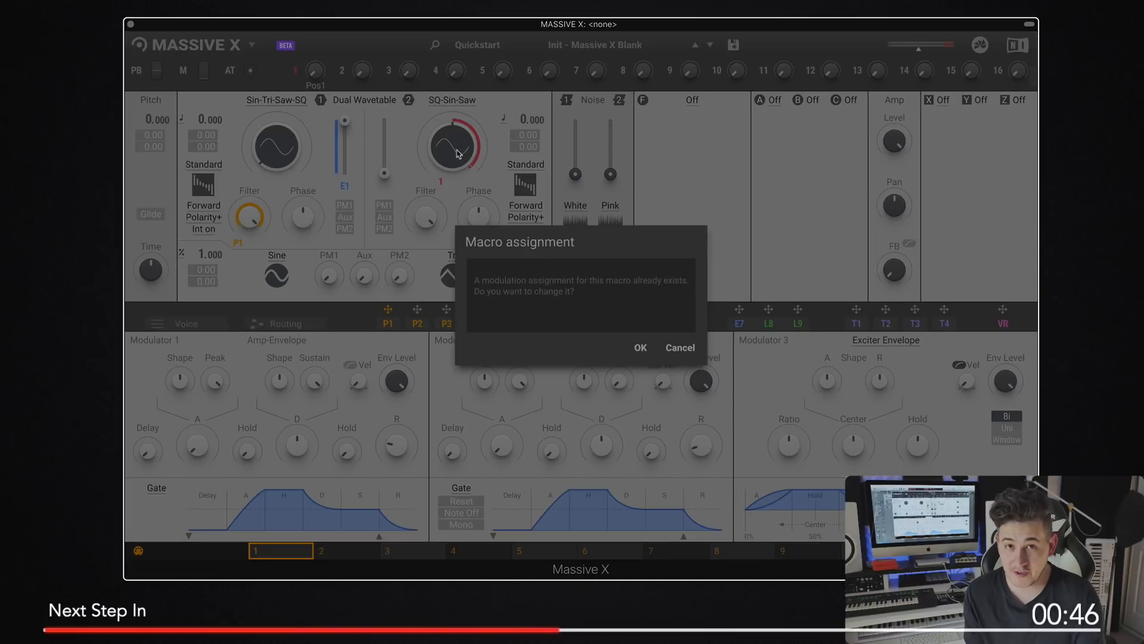
{"action": "left_click", "coordinate": [640, 349]}
{"action": "left_click_drag", "start_coordinate": [318, 75], "coordinate": [316, 59]}
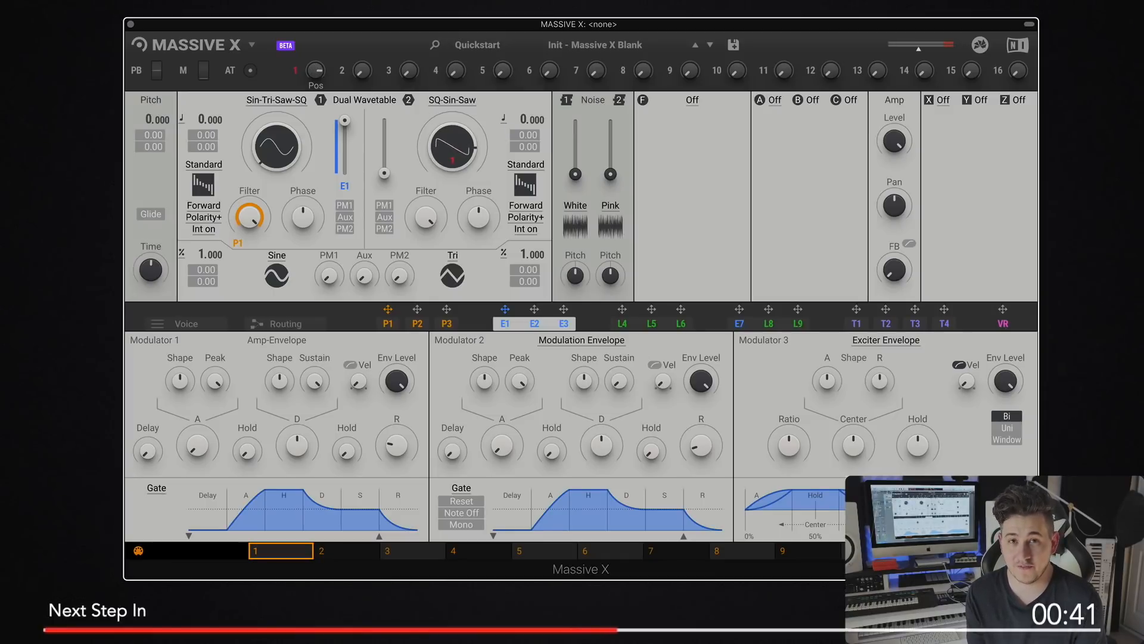
Set the filter type to Comb
{"action": "left_click", "coordinate": [692, 103]}
{"action": "left_click", "coordinate": [662, 141]}
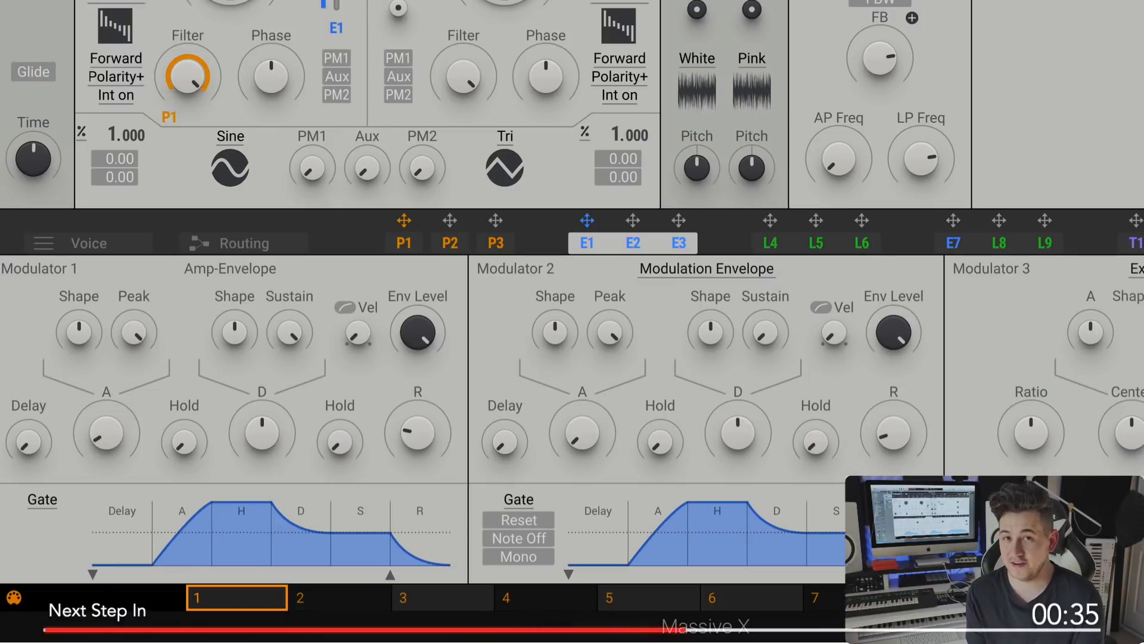
Adjust attack and decay in the Amp-Envelope, attack in the Modulation Envelope and Center in the Exciter Envelope
{"action": "left_click_drag", "start_coordinate": [103, 426], "coordinate": [102, 459]}
{"action": "mouse_move", "coordinate": [255, 424]}
{"action": "left_mouse_down"}
{"action": "mouse_move", "coordinate": [255, 462]}
{"action": "mouse_move", "coordinate": [256, 427]}
{"action": "left_mouse_up"}
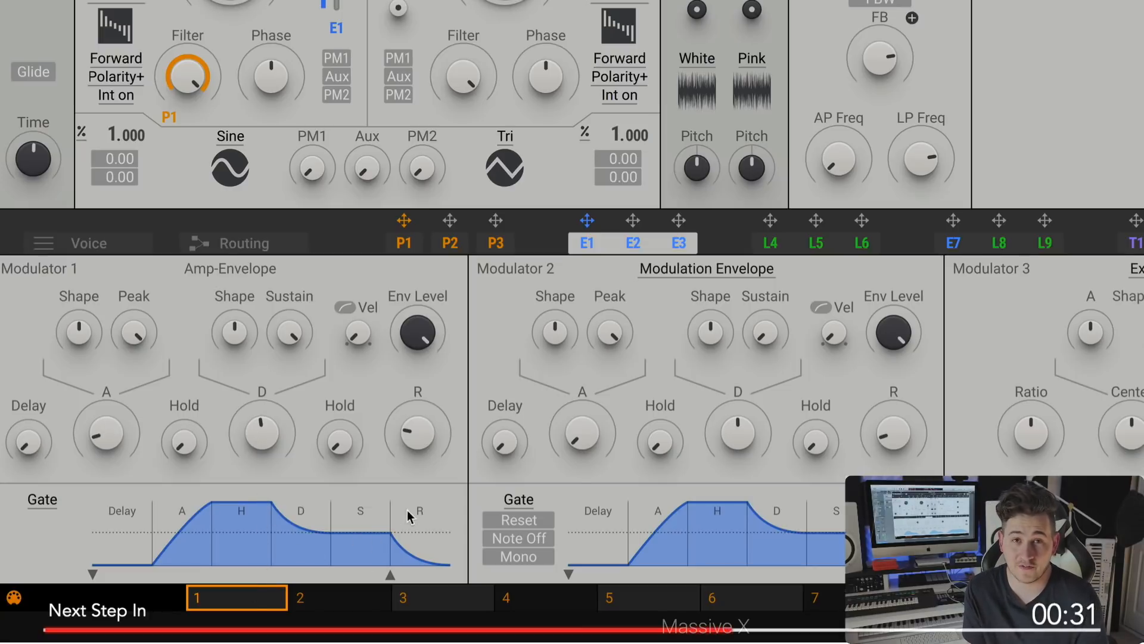
{"action": "mouse_move", "coordinate": [598, 428]}
{"action": "left_mouse_down"}
{"action": "mouse_move", "coordinate": [598, 402]}
{"action": "mouse_move", "coordinate": [583, 411]}
{"action": "left_mouse_up"}
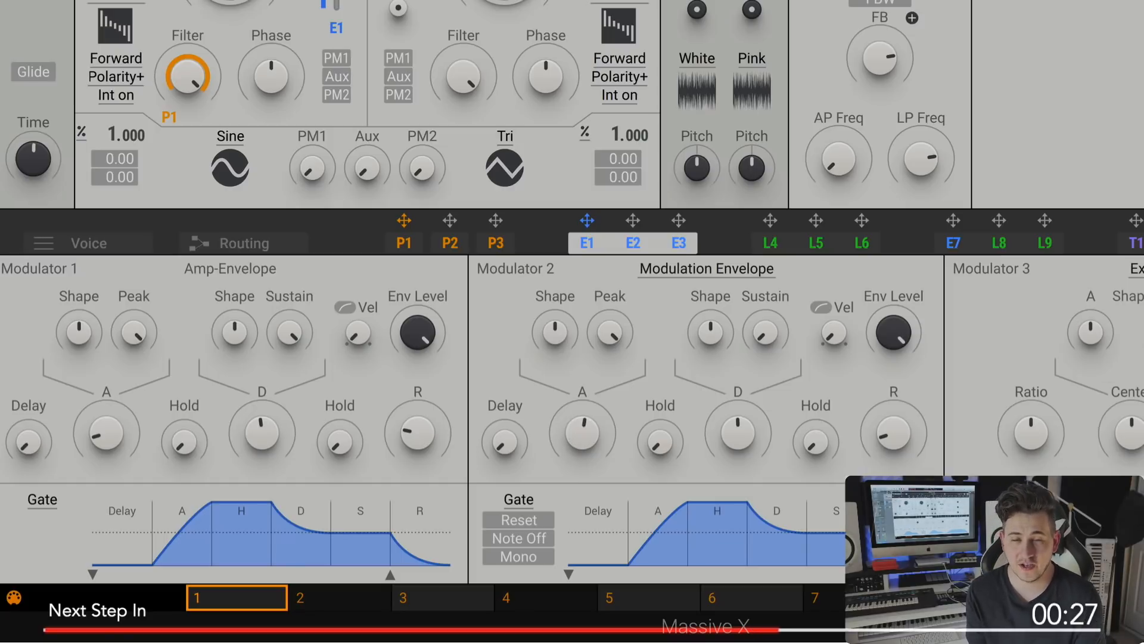
{"action": "left_click_drag", "start_coordinate": [1124, 436], "coordinate": [1125, 393]}
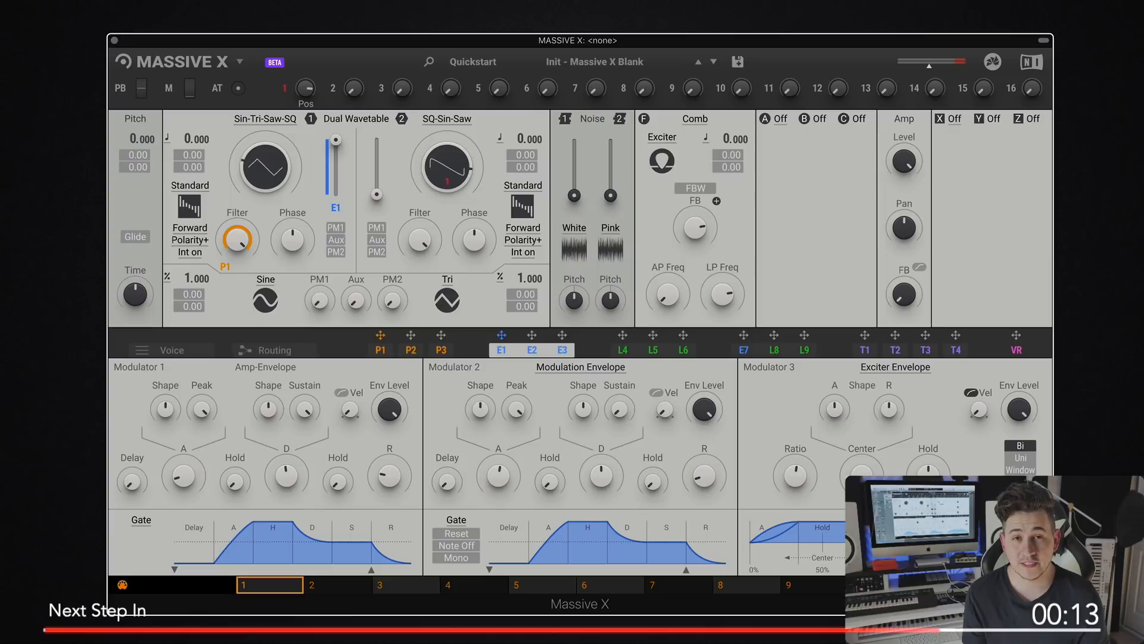
Turn the first wavetable's position back to the sine shape and set its mode to Gorilla
{"action": "left_click_drag", "start_coordinate": [264, 168], "coordinate": [264, 190]}
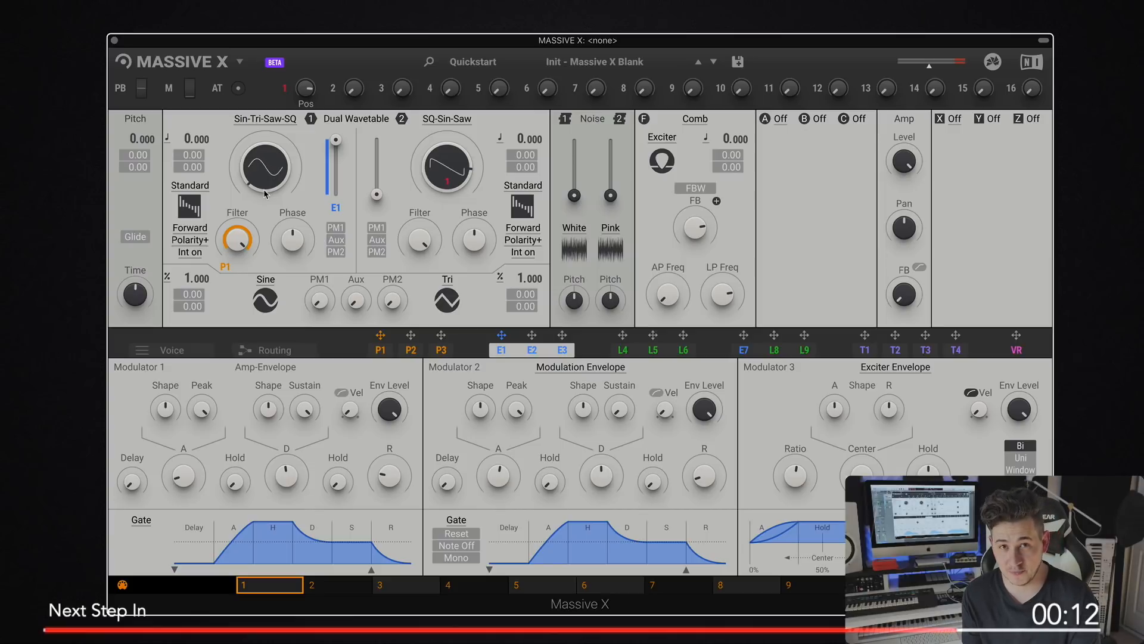
{"action": "left_click", "coordinate": [199, 204]}
{"action": "left_click", "coordinate": [179, 298]}
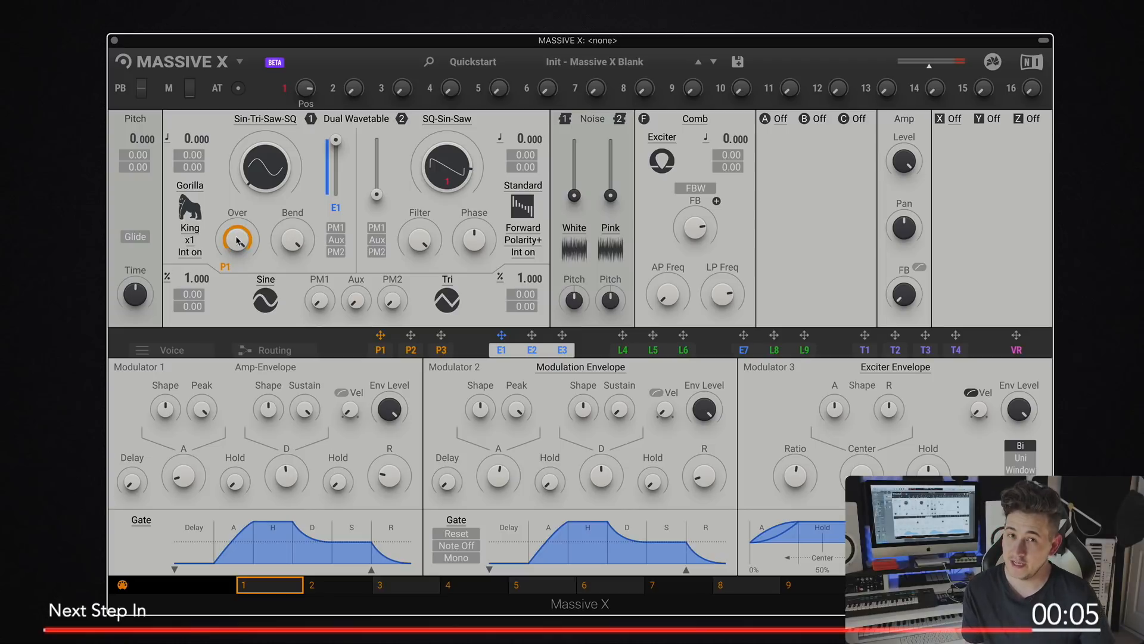
Change the filter to Asimov, keeping the LP4 low-pass type
{"action": "left_click", "coordinate": [696, 122]}
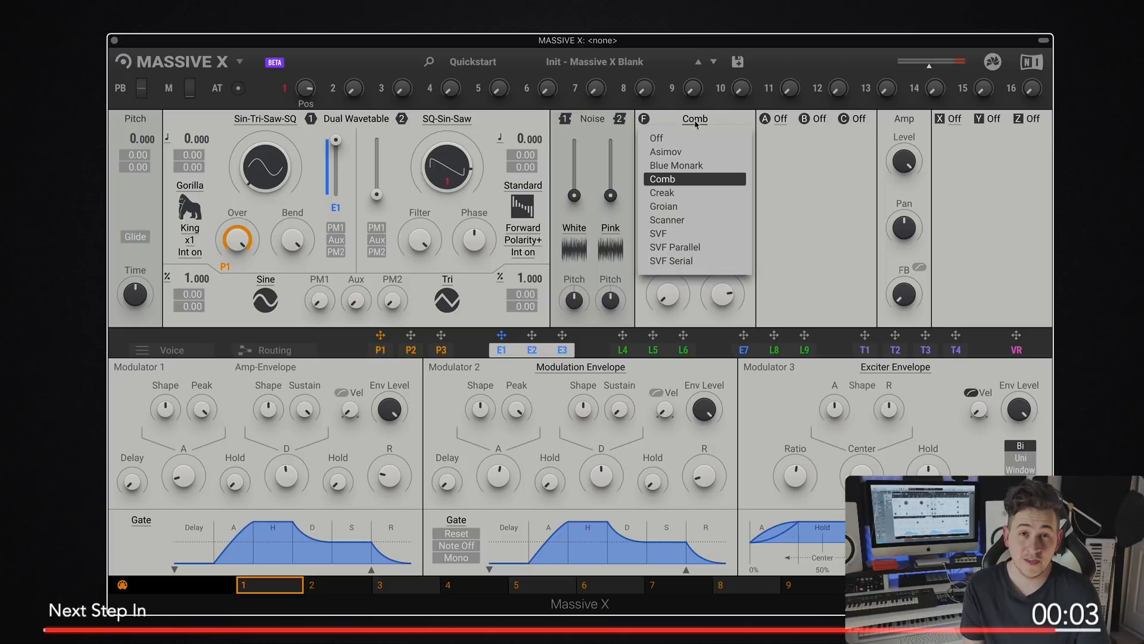
{"action": "left_click", "coordinate": [692, 151]}
{"action": "left_click", "coordinate": [661, 137]}
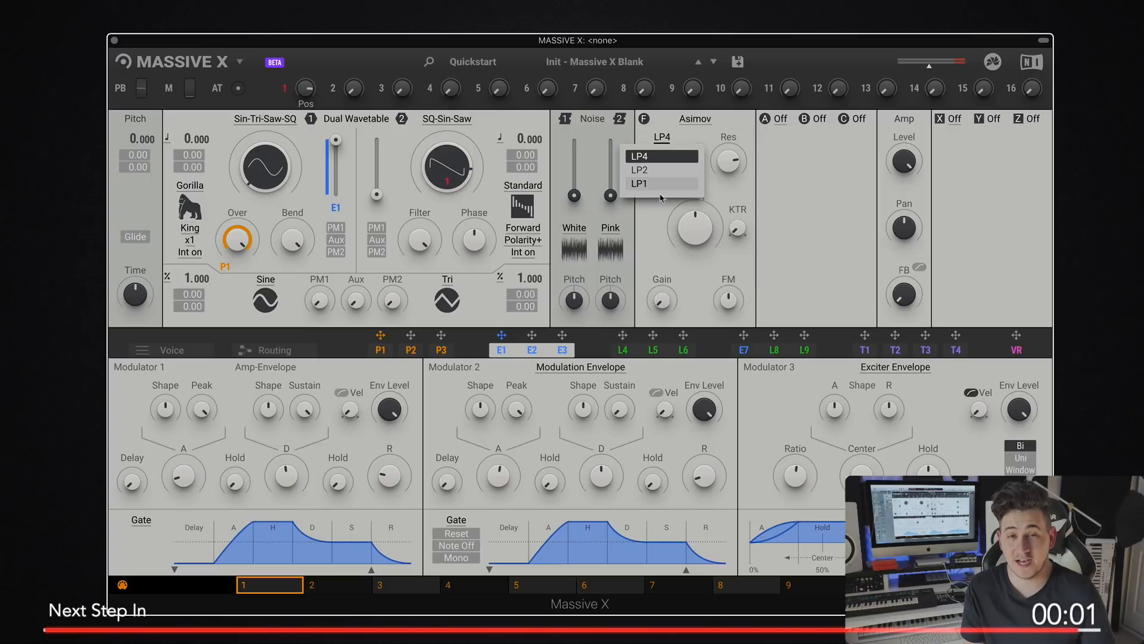
{"action": "left_click", "coordinate": [688, 228]}
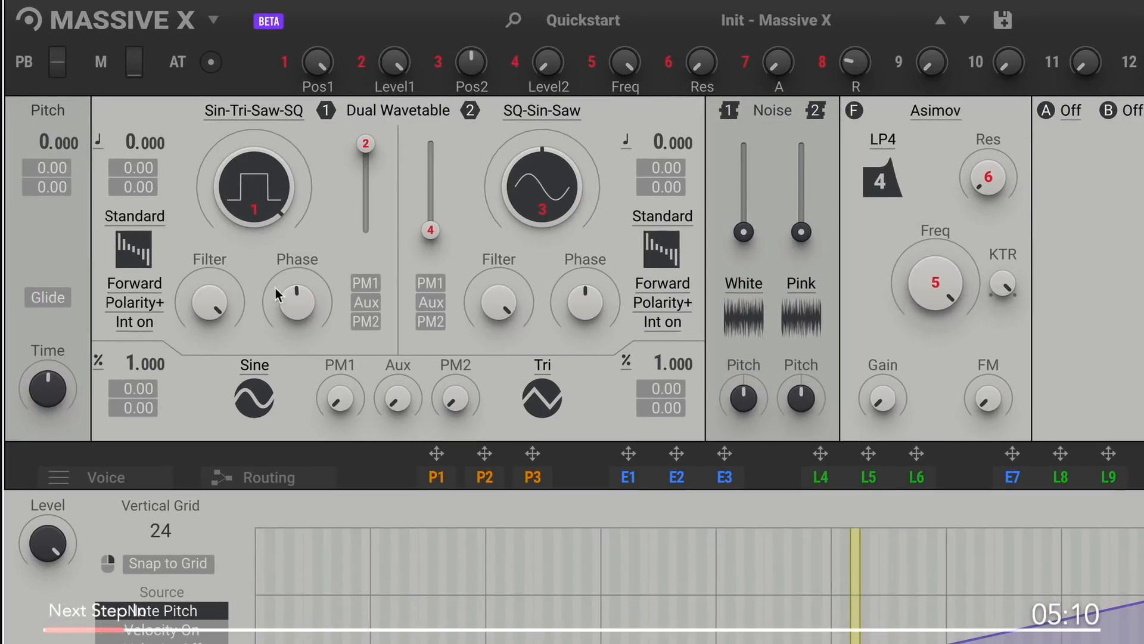
Set the first wavetable's mode to Hardsync and raise its Ratio to the maximum
{"action": "left_click", "coordinate": [150, 219]}
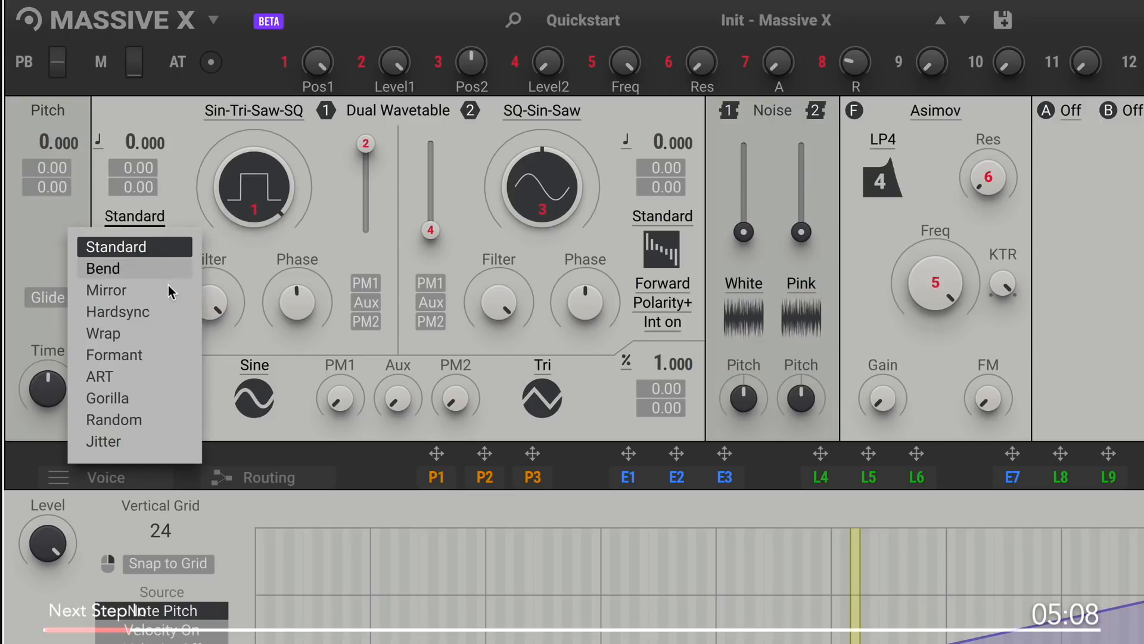
{"action": "left_click", "coordinate": [166, 313]}
{"action": "left_click_drag", "start_coordinate": [287, 317], "coordinate": [287, 223]}
{"action": "mouse_move", "coordinate": [202, 308]}
{"action": "left_mouse_down"}
{"action": "mouse_move", "coordinate": [202, 370]}
{"action": "mouse_move", "coordinate": [202, 308]}
{"action": "left_mouse_up"}
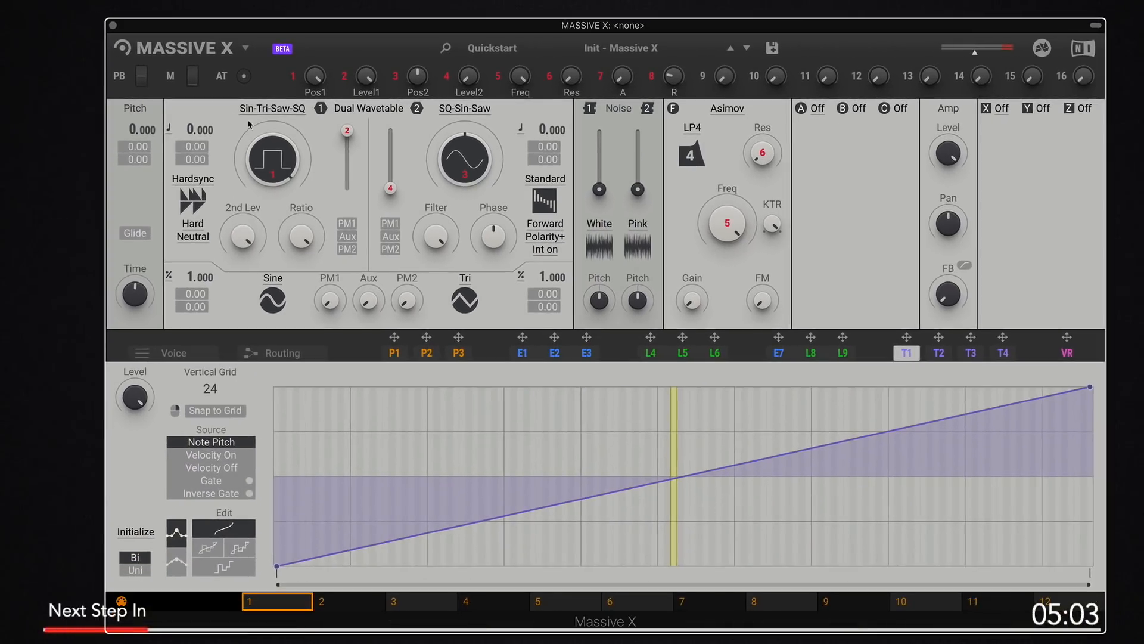
Browse the first oscillator's wavetable categories from Additive + FM through Mixed without choosing another wavetable
{"action": "left_click", "coordinate": [245, 110]}
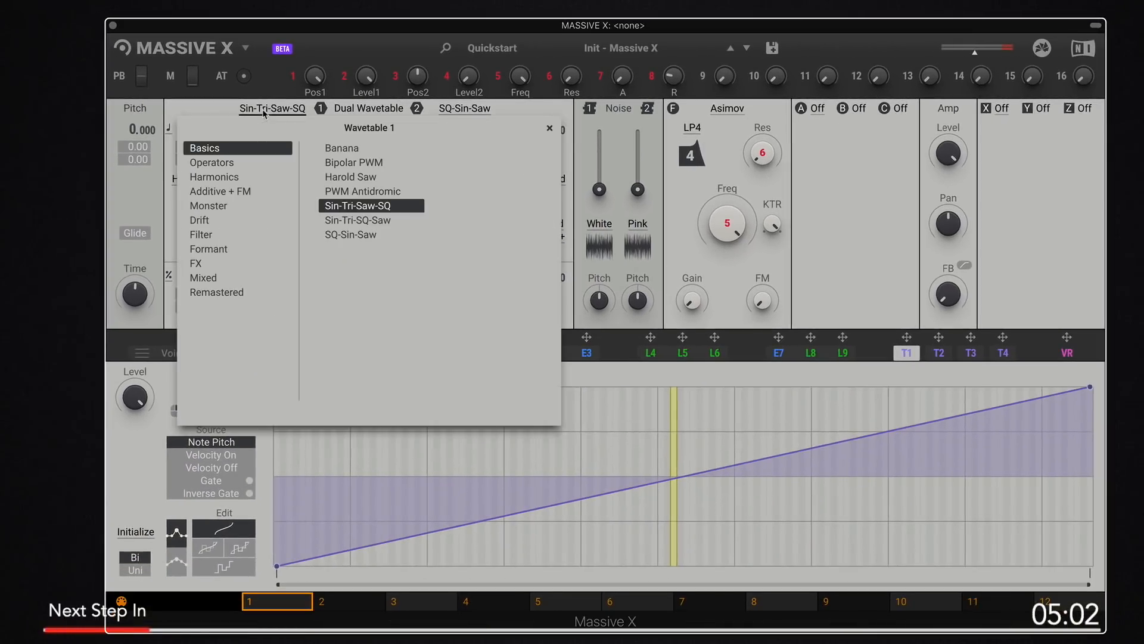
{"action": "left_click", "coordinate": [227, 191]}
{"action": "left_click", "coordinate": [227, 206]}
{"action": "left_click", "coordinate": [227, 220]}
{"action": "left_click", "coordinate": [227, 235]}
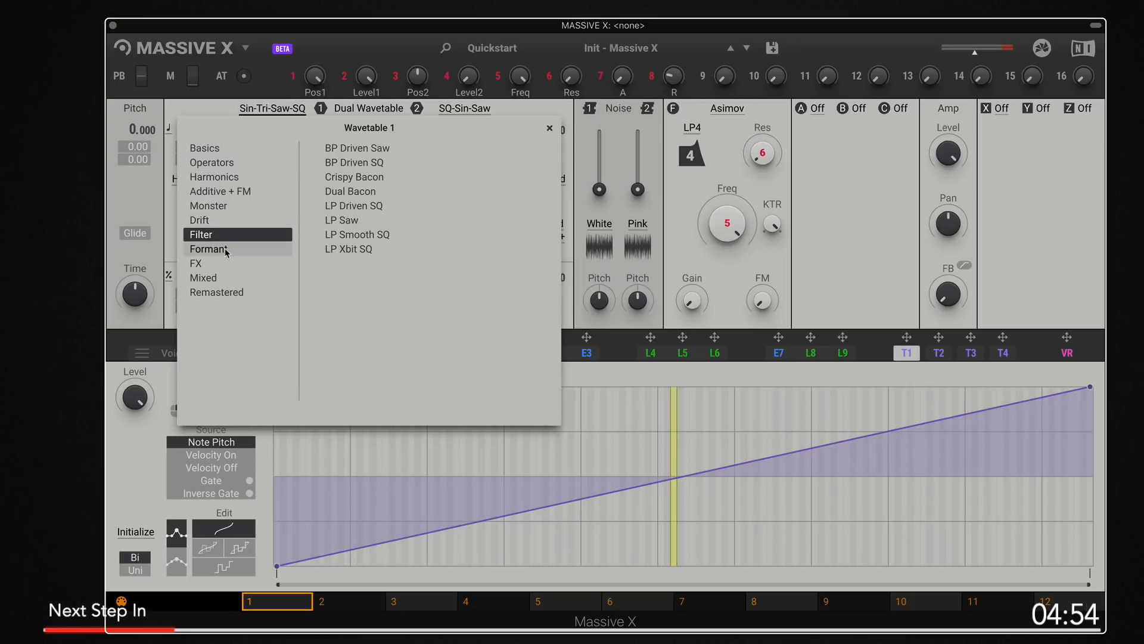
{"action": "left_click", "coordinate": [227, 248]}
{"action": "left_click", "coordinate": [227, 263]}
{"action": "left_click", "coordinate": [225, 283]}
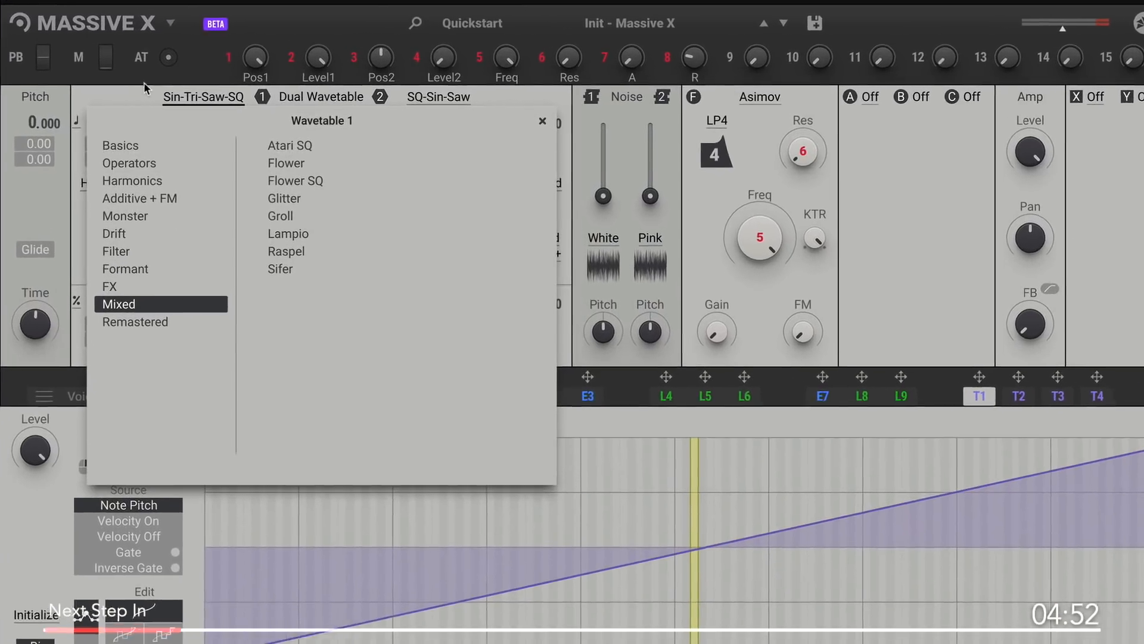
{"action": "left_click", "coordinate": [199, 100]}
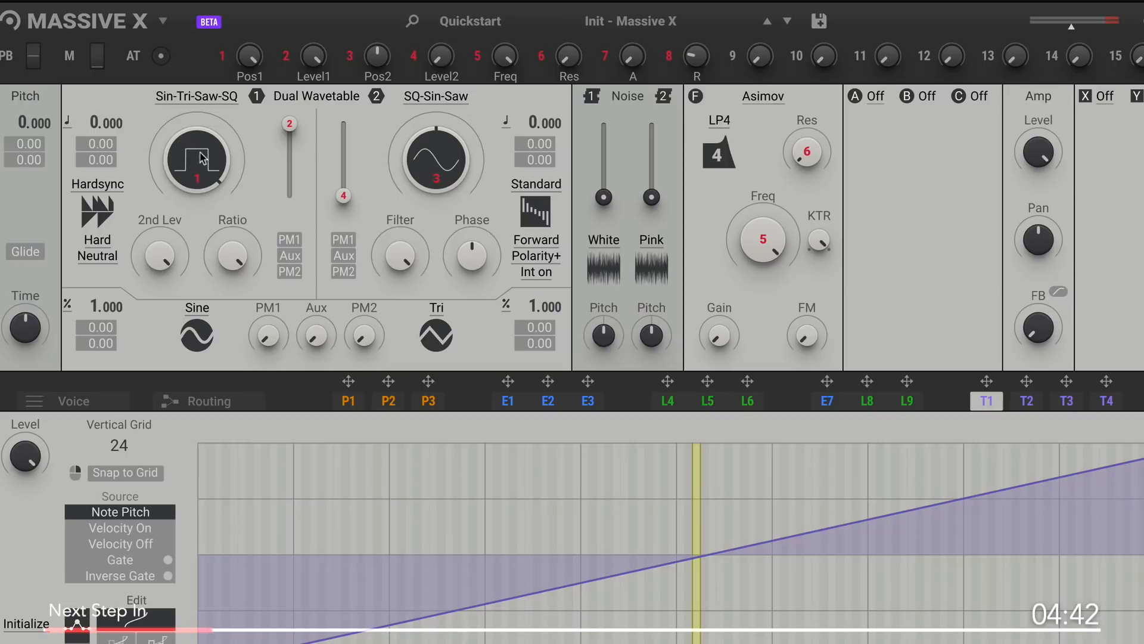
{"action": "left_click", "coordinate": [196, 100]}
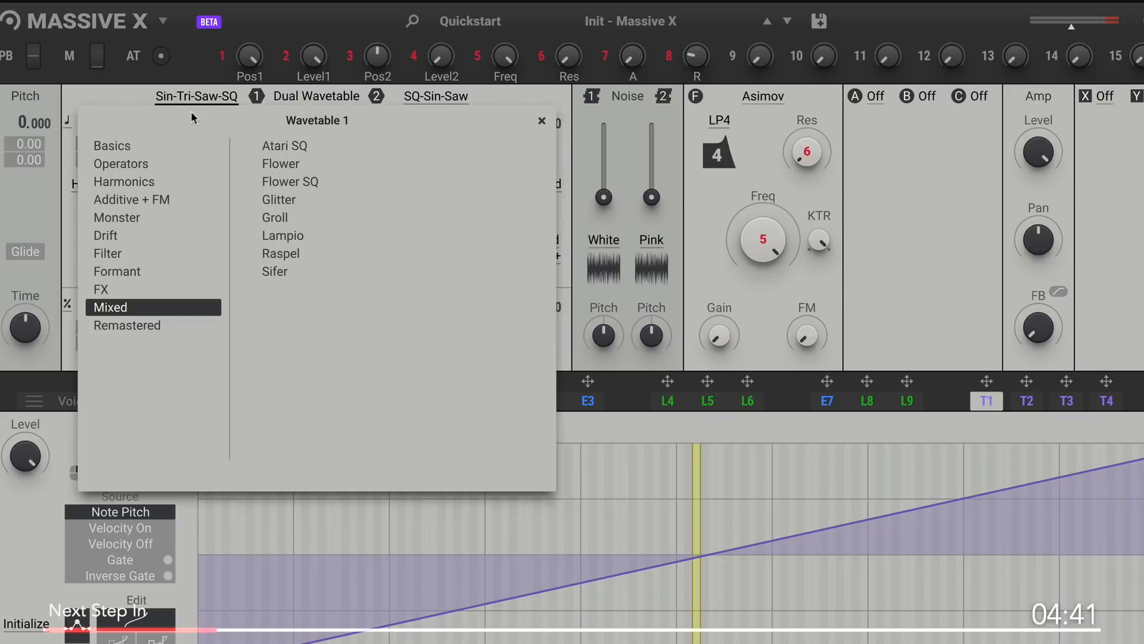
{"action": "left_click", "coordinate": [100, 102]}
Switch the first wavetable's mode to Standard and view its playback direction options, keeping Forward
{"action": "left_click", "coordinate": [98, 184]}
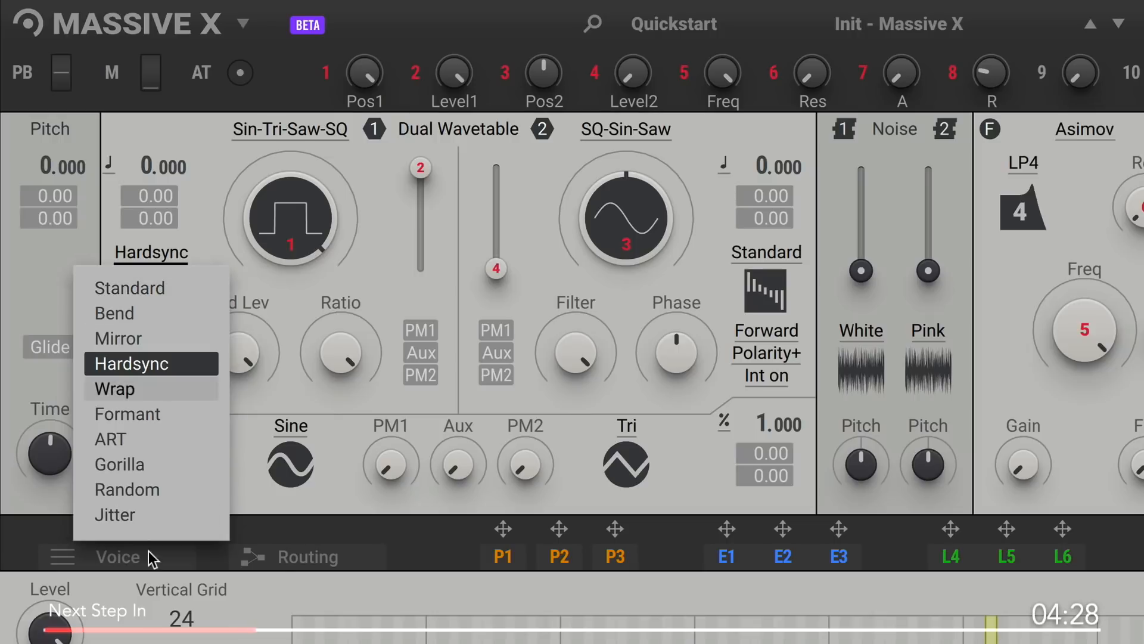
{"action": "left_click", "coordinate": [158, 290]}
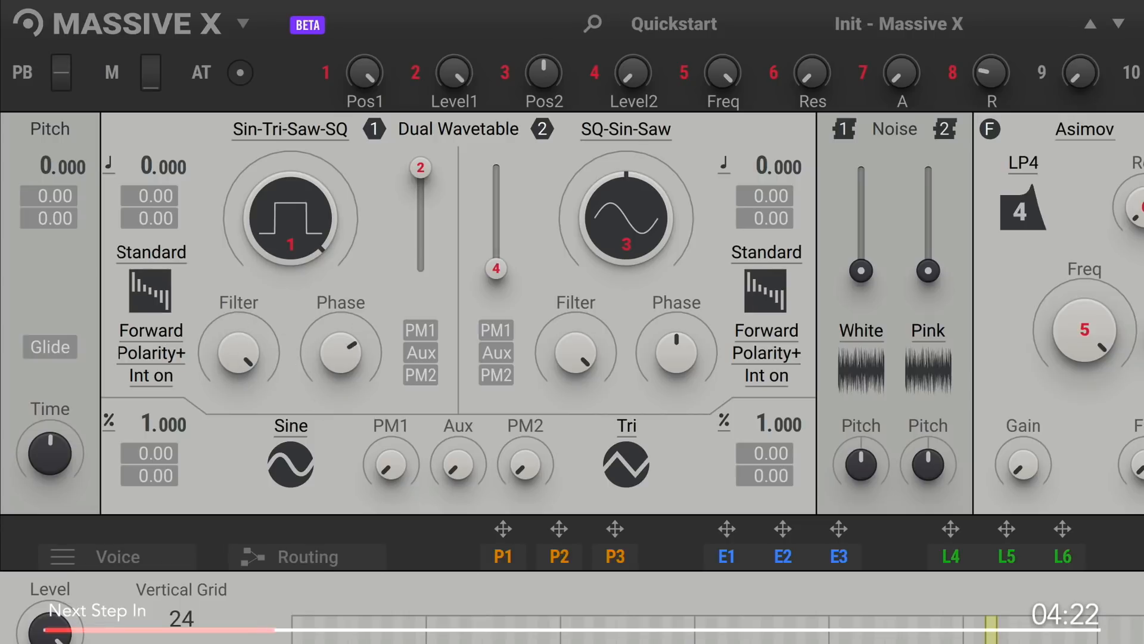
{"action": "left_click", "coordinate": [158, 328]}
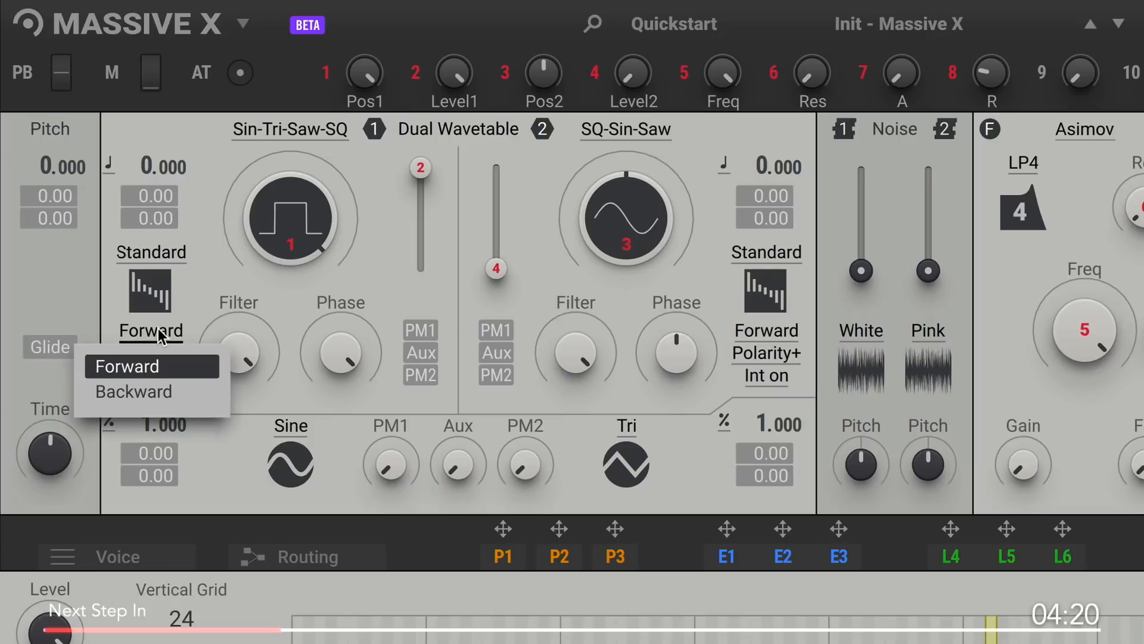
{"action": "left_click", "coordinate": [159, 330]}
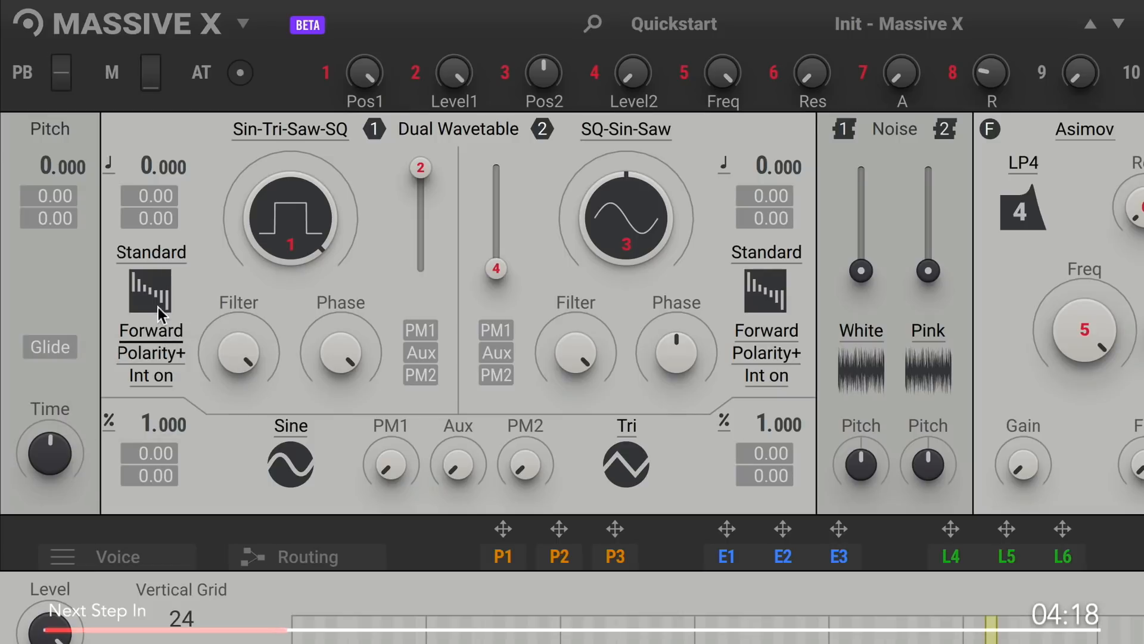
Set the first wavetable's mode to Hardsync with the Soft variant
{"action": "left_click", "coordinate": [170, 253]}
{"action": "left_click", "coordinate": [191, 242]}
{"action": "left_click", "coordinate": [179, 254]}
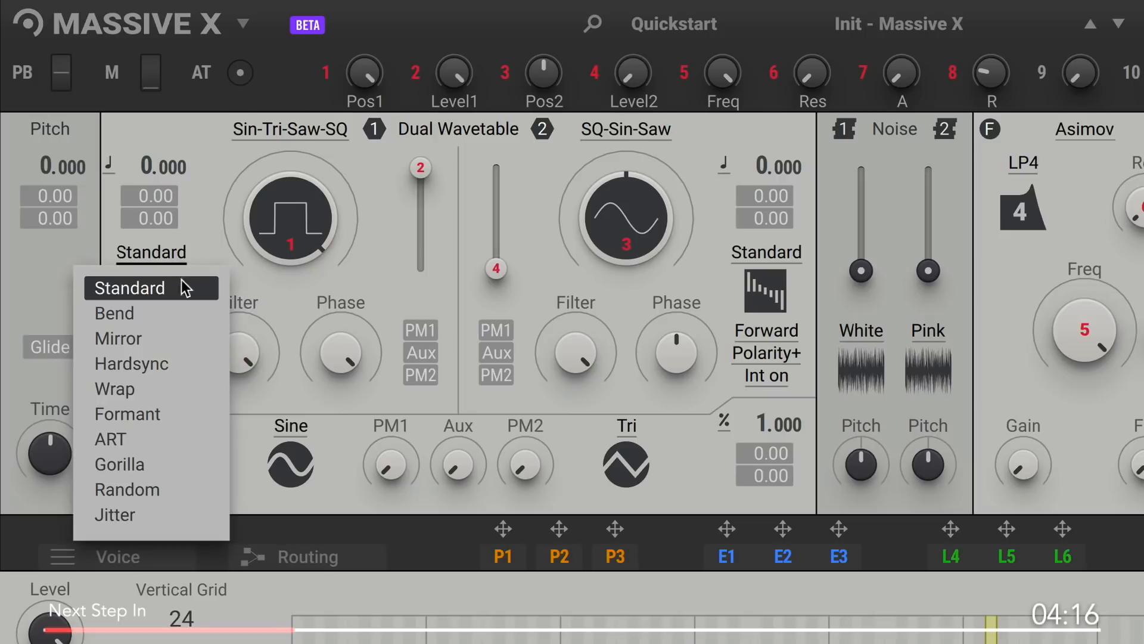
{"action": "left_click", "coordinate": [158, 362]}
{"action": "left_click", "coordinate": [160, 330]}
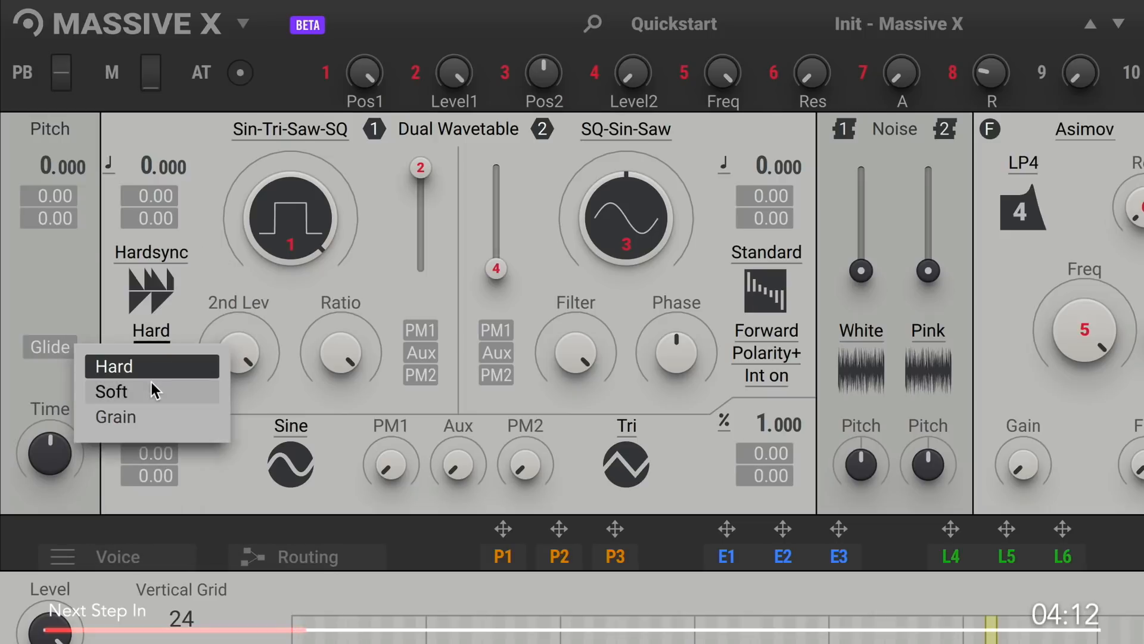
{"action": "left_click", "coordinate": [151, 389]}
{"action": "left_click", "coordinate": [152, 332]}
{"action": "left_click", "coordinate": [192, 301]}
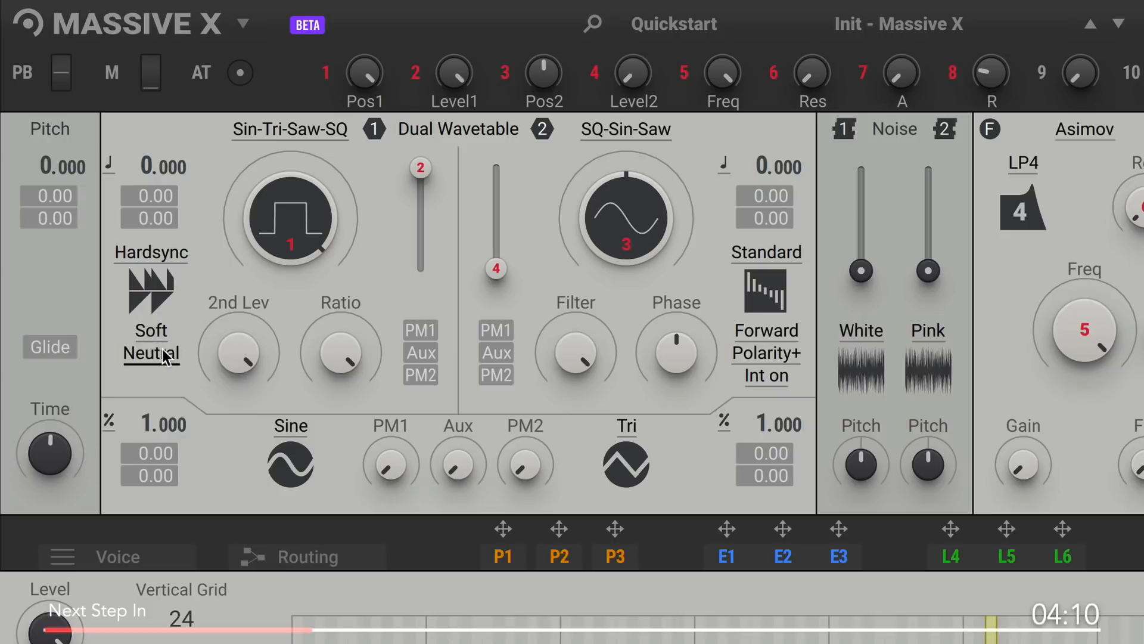
Set the first wavetable's mode to Standard and review the list of available modes
{"action": "left_click", "coordinate": [159, 352]}
{"action": "left_click", "coordinate": [162, 253]}
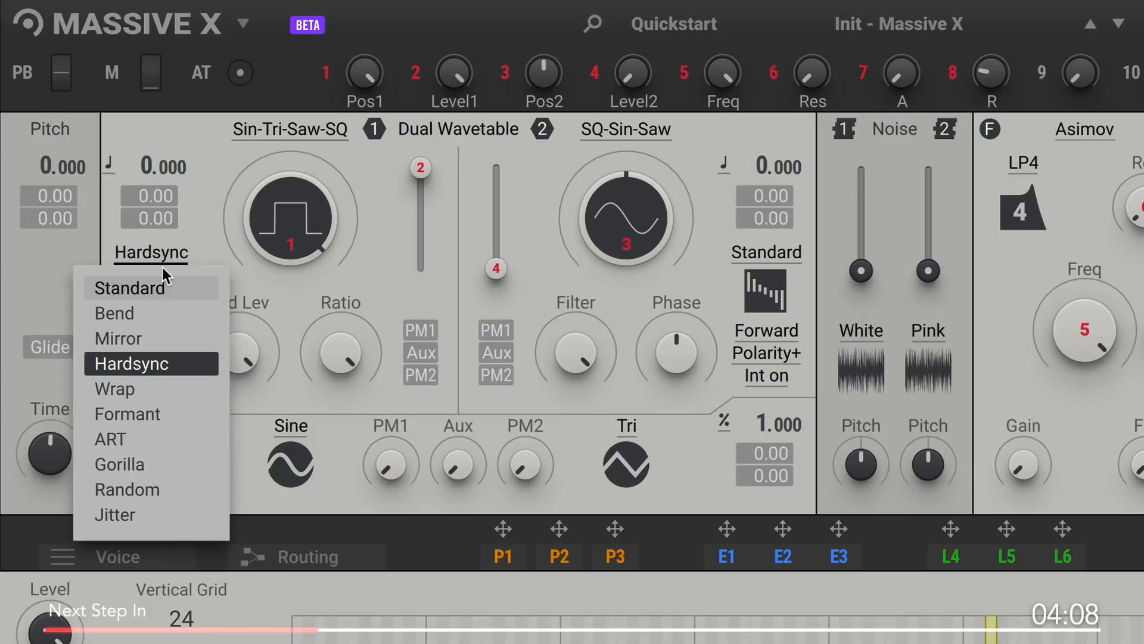
{"action": "left_click", "coordinate": [161, 240]}
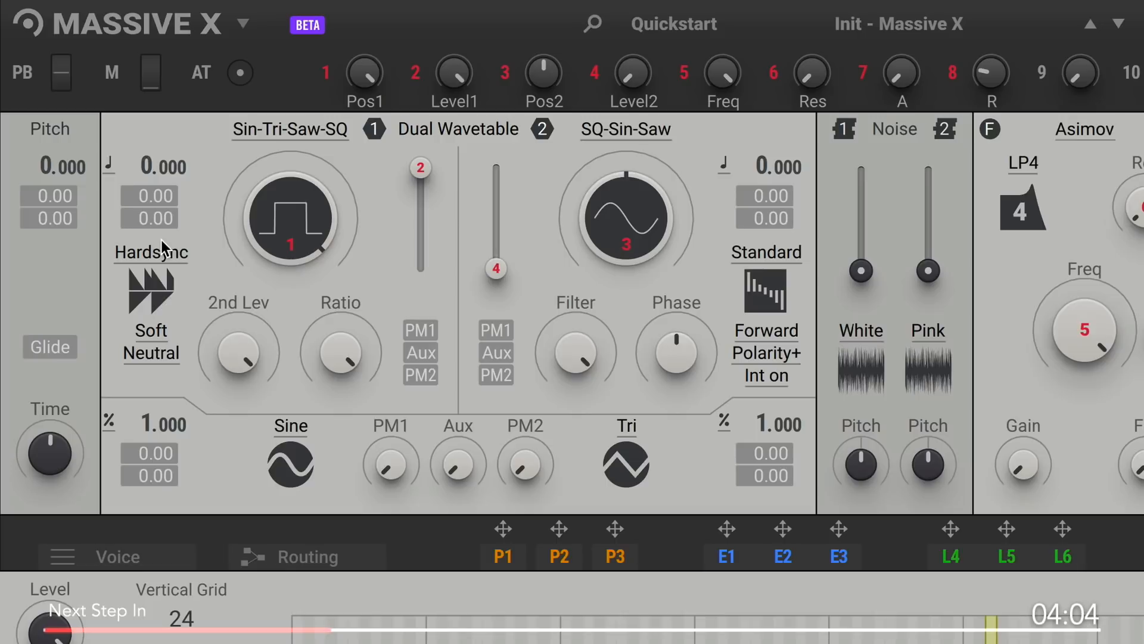
{"action": "left_click", "coordinate": [160, 239]}
{"action": "left_click", "coordinate": [160, 284]}
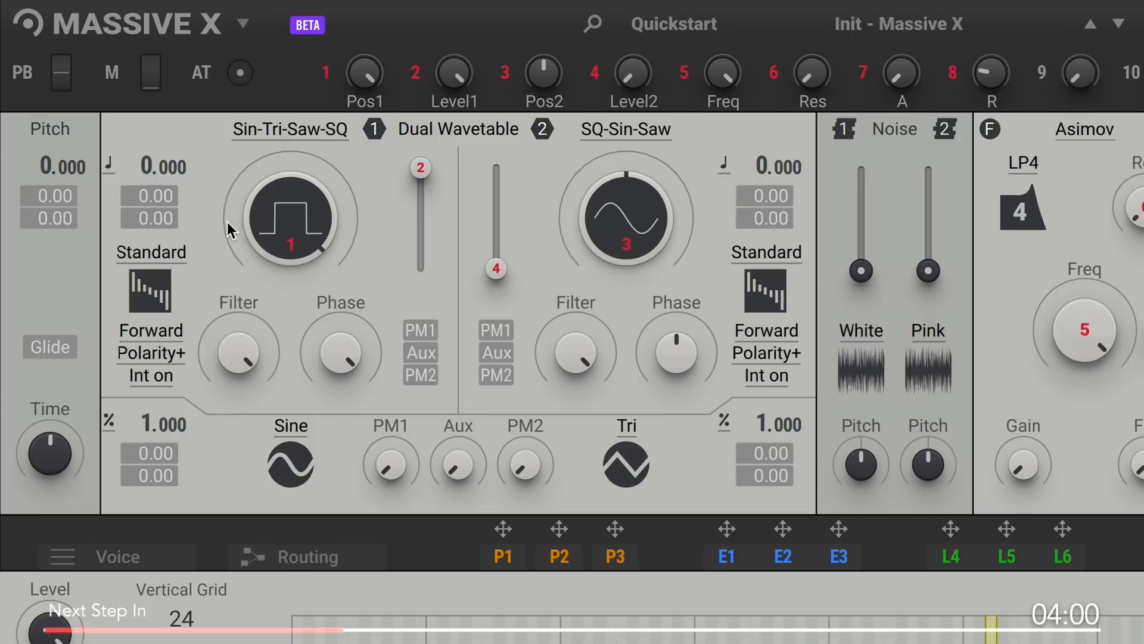
{"action": "left_click", "coordinate": [142, 258]}
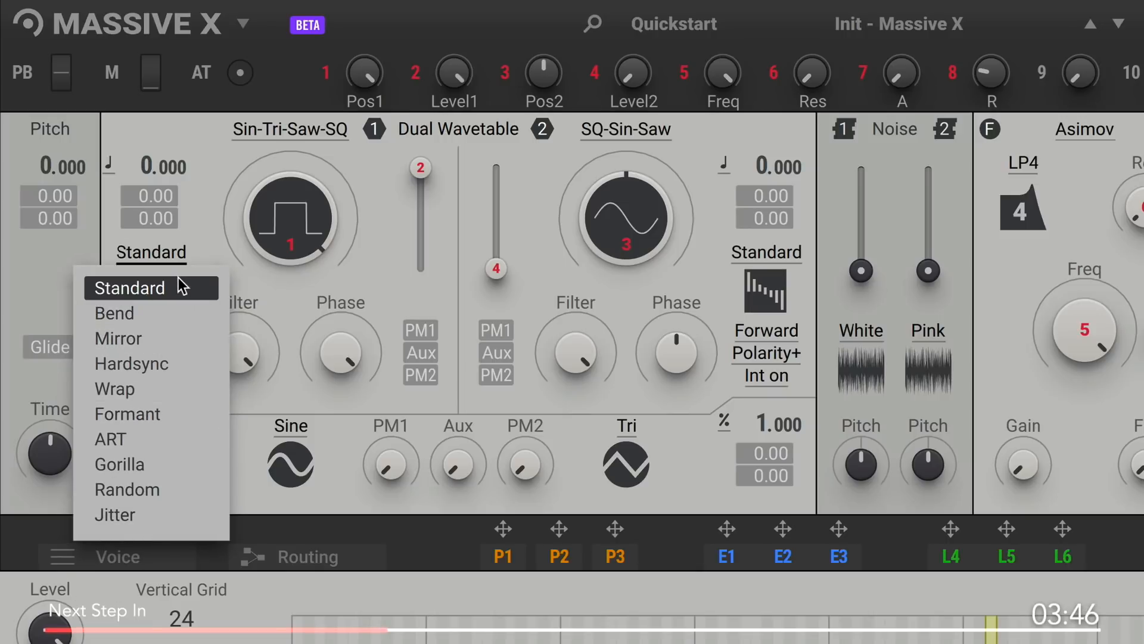
{"action": "left_click", "coordinate": [270, 291]}
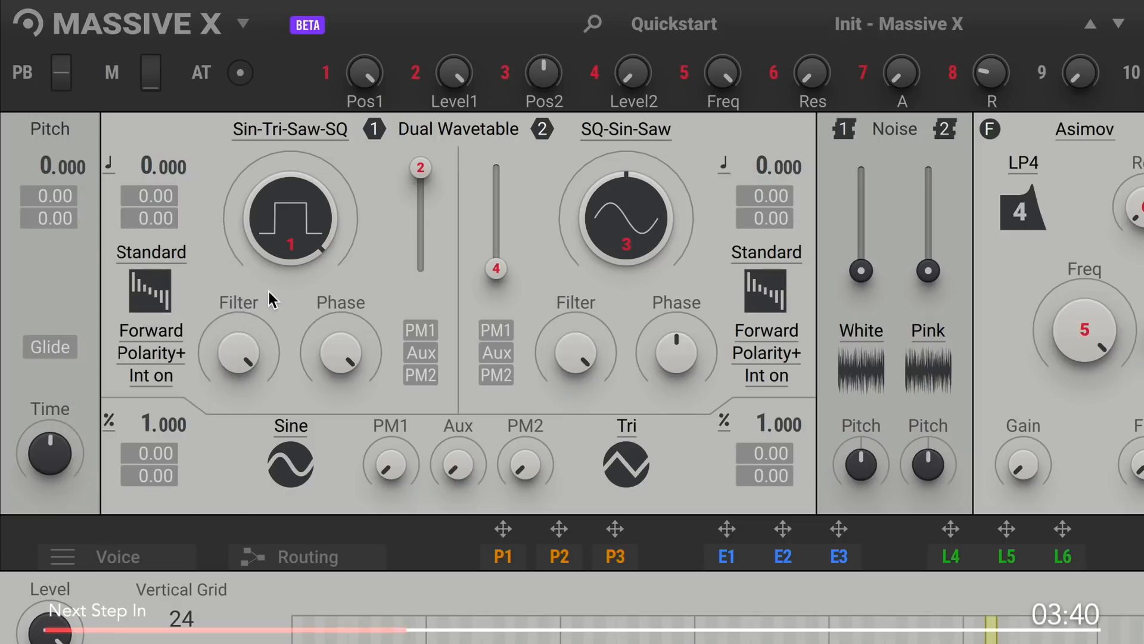
Set the first wavetable to Bend mode with its position at the midpoint and the Bend amount lowered
{"action": "mouse_move", "coordinate": [298, 213]}
{"action": "left_mouse_down"}
{"action": "mouse_move", "coordinate": [256, 231]}
{"action": "mouse_move", "coordinate": [300, 221]}
{"action": "mouse_move", "coordinate": [291, 241]}
{"action": "mouse_move", "coordinate": [290, 217]}
{"action": "left_mouse_up"}
{"action": "left_click", "coordinate": [159, 251]}
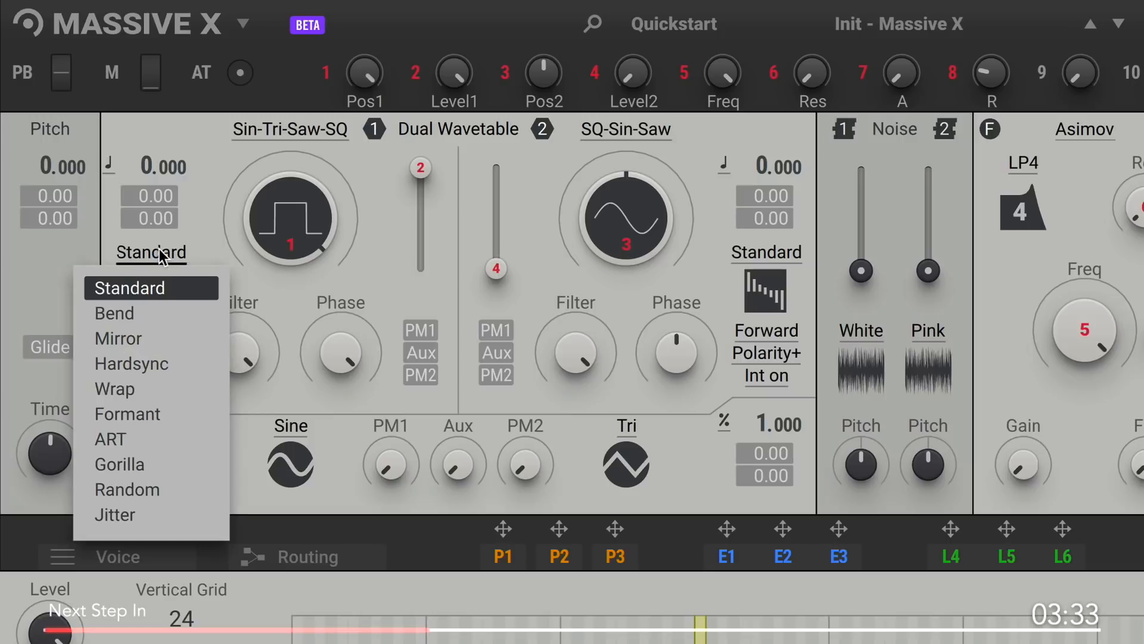
{"action": "left_click", "coordinate": [156, 308]}
{"action": "mouse_move", "coordinate": [289, 218]}
{"action": "left_mouse_down"}
{"action": "mouse_move", "coordinate": [289, 241]}
{"action": "mouse_move", "coordinate": [288, 218]}
{"action": "left_mouse_up"}
{"action": "mouse_move", "coordinate": [347, 363]}
{"action": "left_mouse_down"}
{"action": "mouse_move", "coordinate": [347, 390]}
{"action": "mouse_move", "coordinate": [347, 375]}
{"action": "left_mouse_up"}
Set the first wavetable to Mirror mode, moving its position near the start and lowering the Ratio
{"action": "left_click", "coordinate": [146, 286]}
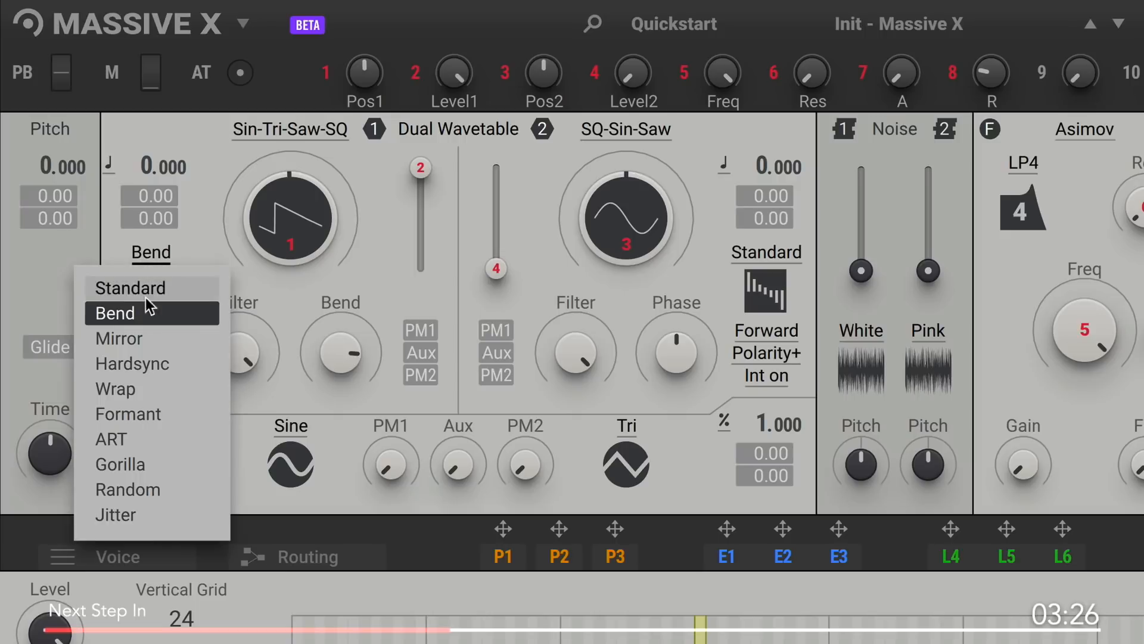
{"action": "left_click", "coordinate": [152, 334]}
{"action": "left_click_drag", "start_coordinate": [288, 218], "coordinate": [289, 244]}
{"action": "left_click_drag", "start_coordinate": [341, 352], "coordinate": [341, 384]}
{"action": "left_click_drag", "start_coordinate": [349, 342], "coordinate": [349, 355]}
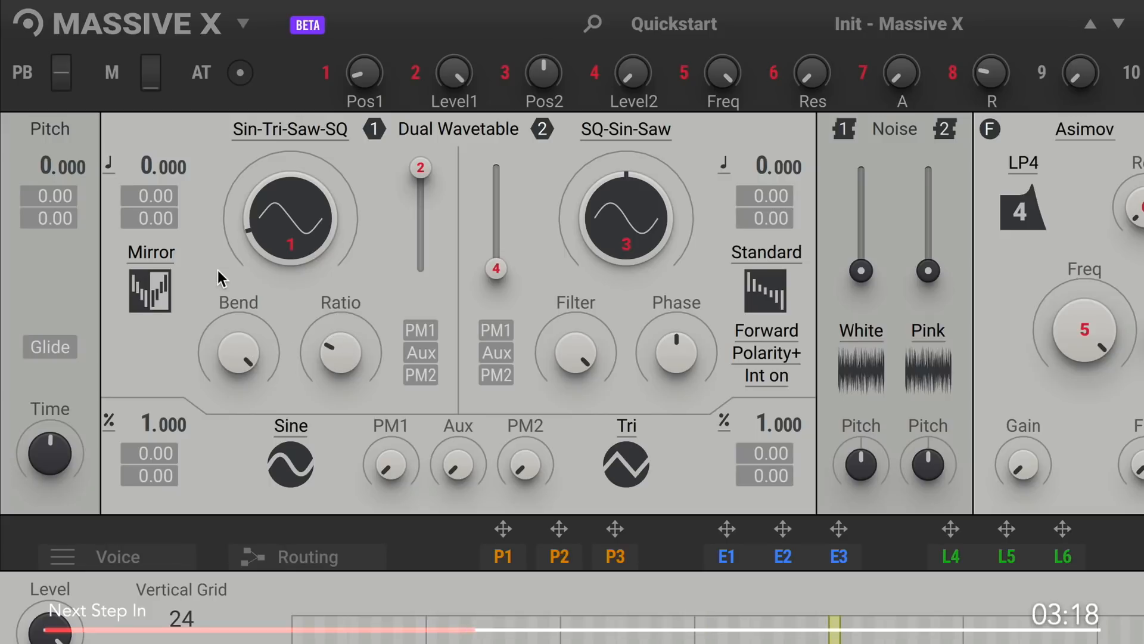
{"action": "mouse_move", "coordinate": [296, 242]}
{"action": "left_mouse_down"}
{"action": "mouse_move", "coordinate": [296, 191]}
{"action": "mouse_move", "coordinate": [295, 244]}
{"action": "left_mouse_up"}
Set the first oscillator to Hardsync mode and load the Smearus wavetable from the Monster category
{"action": "left_click", "coordinate": [151, 251]}
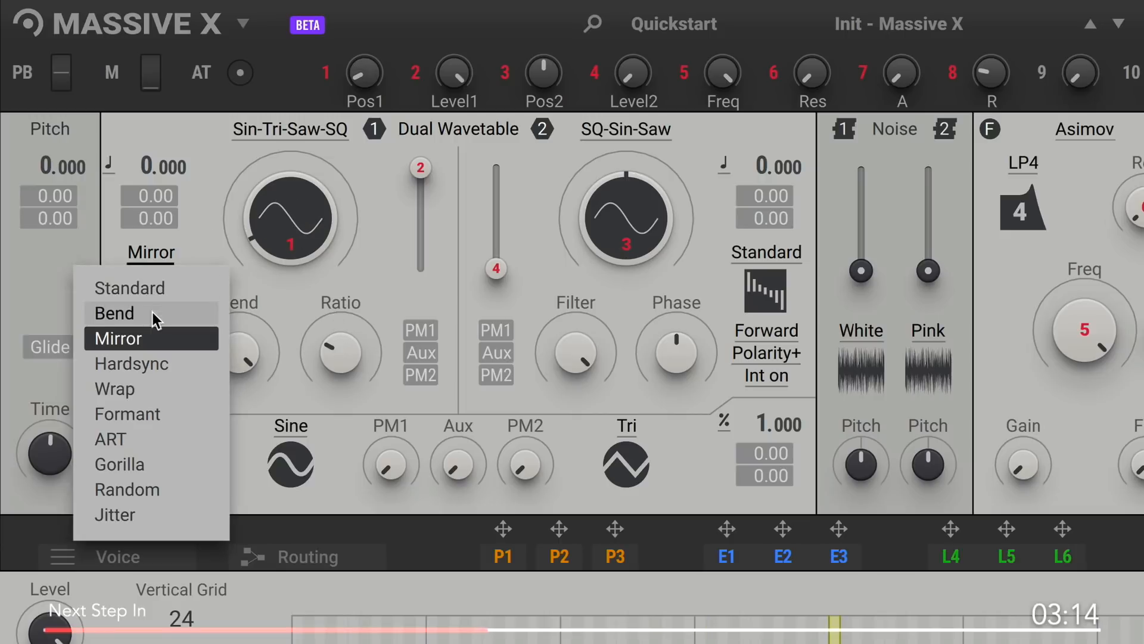
{"action": "left_click", "coordinate": [151, 367]}
{"action": "left_click", "coordinate": [273, 130]}
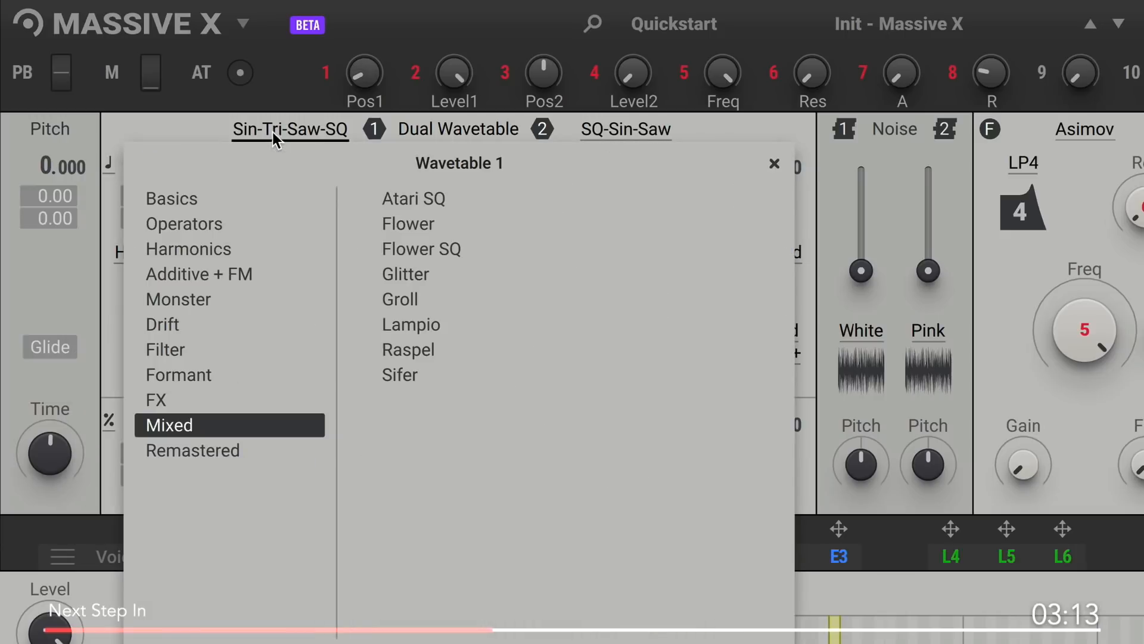
{"action": "left_click", "coordinate": [214, 300]}
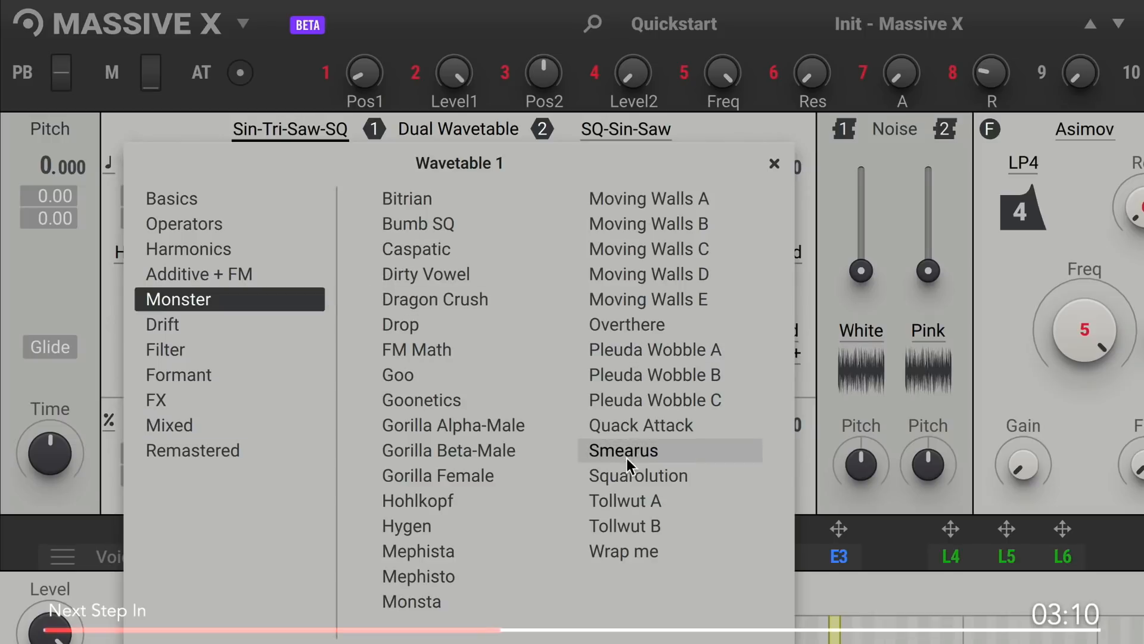
{"action": "left_click", "coordinate": [659, 454]}
{"action": "left_click", "coordinate": [202, 126]}
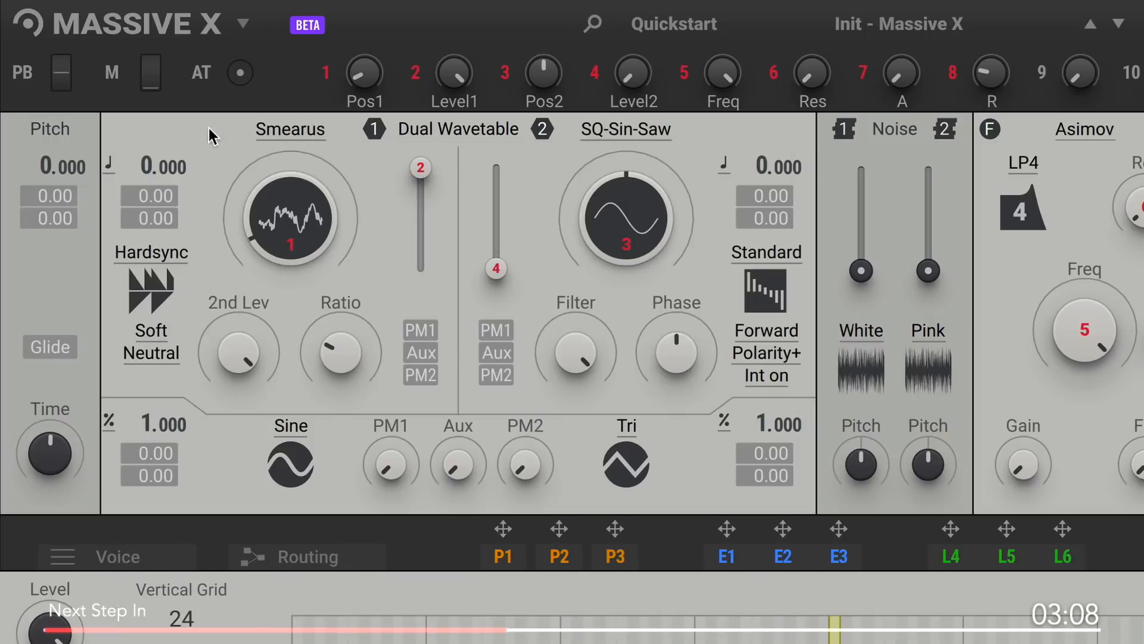
Audition the Hard variant of Hardsync, switch it to Grain, and lower the Ratio
{"action": "left_click_drag", "start_coordinate": [324, 299], "coordinate": [325, 280]}
{"action": "mouse_move", "coordinate": [340, 352]}
{"action": "left_mouse_down"}
{"action": "mouse_move", "coordinate": [341, 365]}
{"action": "mouse_move", "coordinate": [340, 343]}
{"action": "left_mouse_up"}
{"action": "left_click", "coordinate": [145, 332]}
{"action": "left_click", "coordinate": [155, 359]}
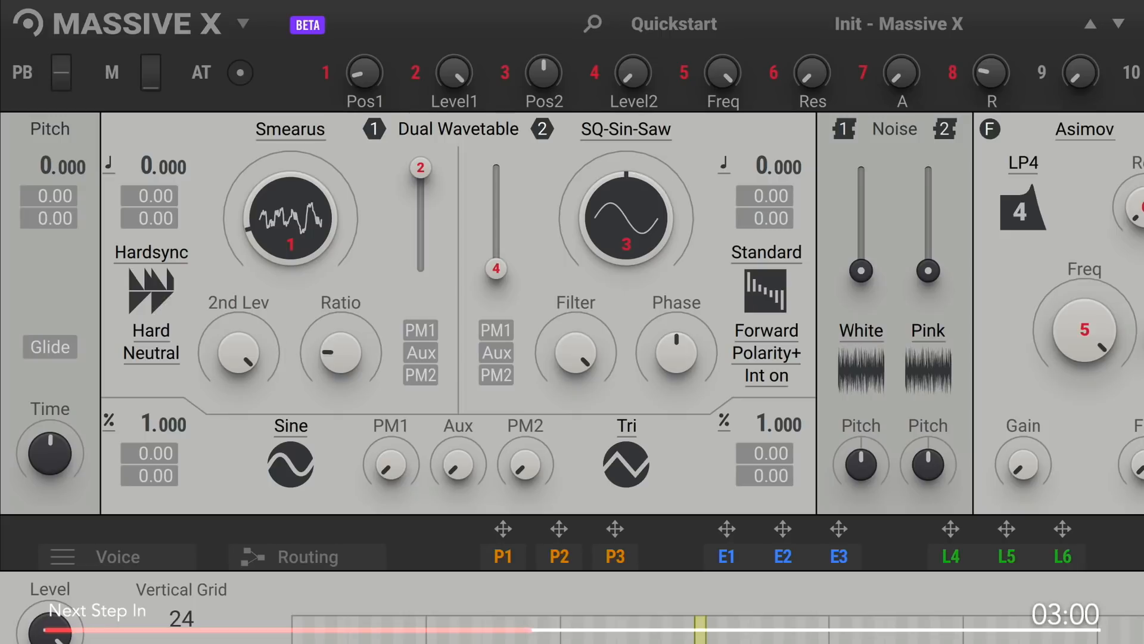
{"action": "left_click", "coordinate": [161, 331]}
{"action": "left_click", "coordinate": [161, 414]}
{"action": "mouse_move", "coordinate": [340, 353]}
{"action": "left_mouse_down"}
{"action": "mouse_move", "coordinate": [341, 335]}
{"action": "mouse_move", "coordinate": [340, 359]}
{"action": "left_mouse_up"}
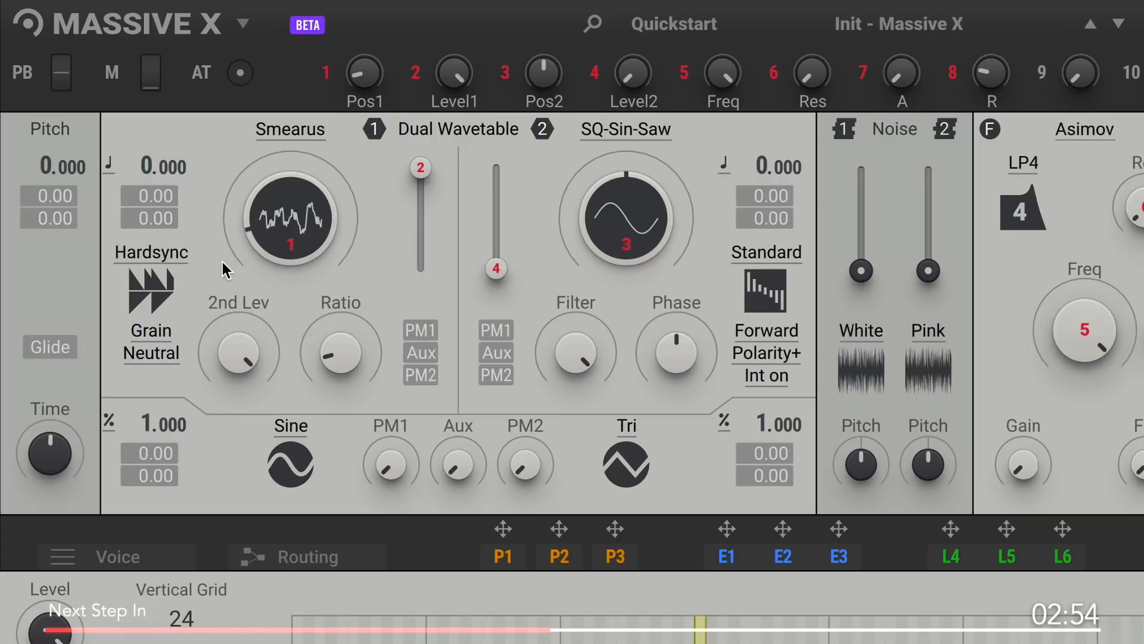
Set the first oscillator to Formant mode and load the Growl wavetable from the Formant category
{"action": "left_click", "coordinate": [164, 253]}
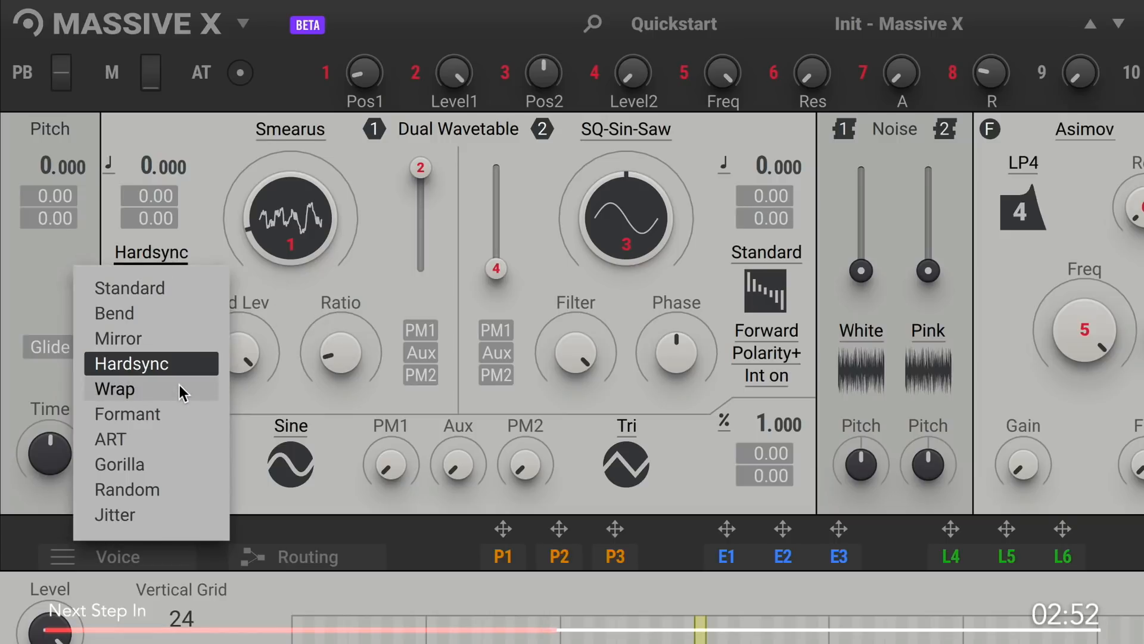
{"action": "left_click", "coordinate": [182, 416]}
{"action": "left_click", "coordinate": [326, 134]}
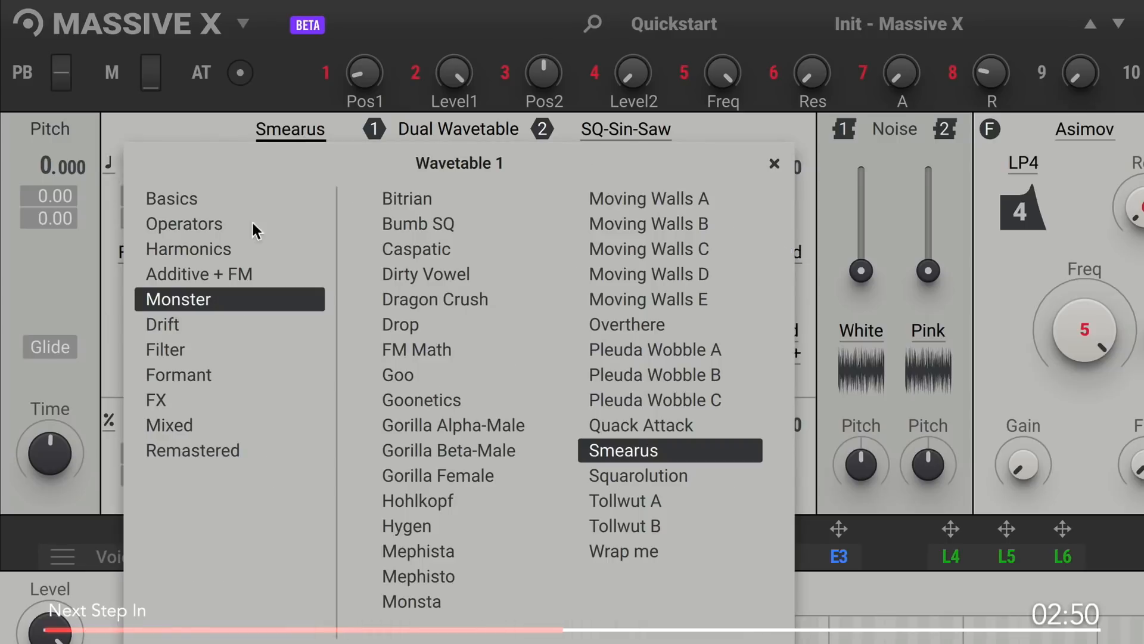
{"action": "left_click", "coordinate": [206, 372]}
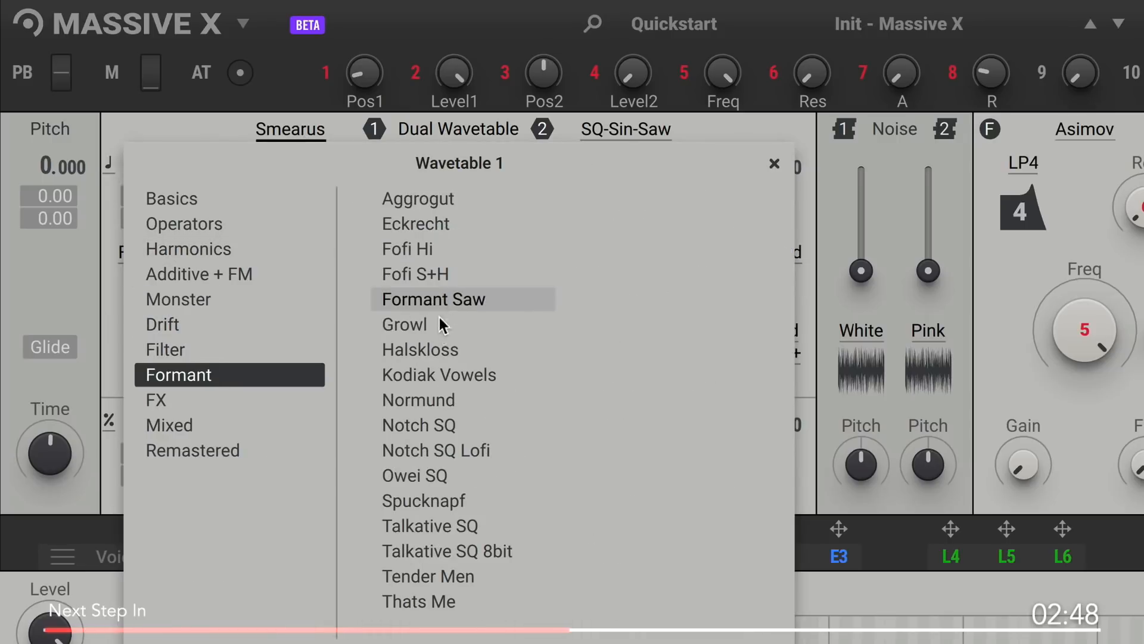
{"action": "left_click", "coordinate": [438, 325]}
{"action": "left_click", "coordinate": [255, 126]}
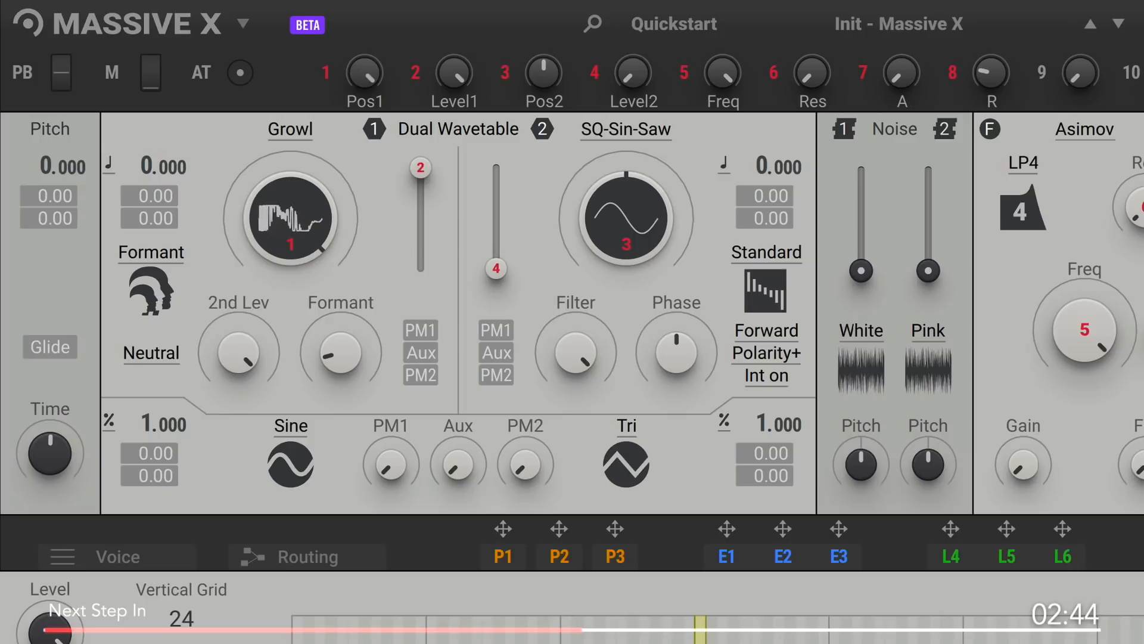
Raise the Formant amount and sweep the Growl wavetable's position down to its start
{"action": "mouse_move", "coordinate": [324, 314]}
{"action": "left_mouse_down"}
{"action": "mouse_move", "coordinate": [323, 304]}
{"action": "mouse_move", "coordinate": [317, 317]}
{"action": "left_mouse_up"}
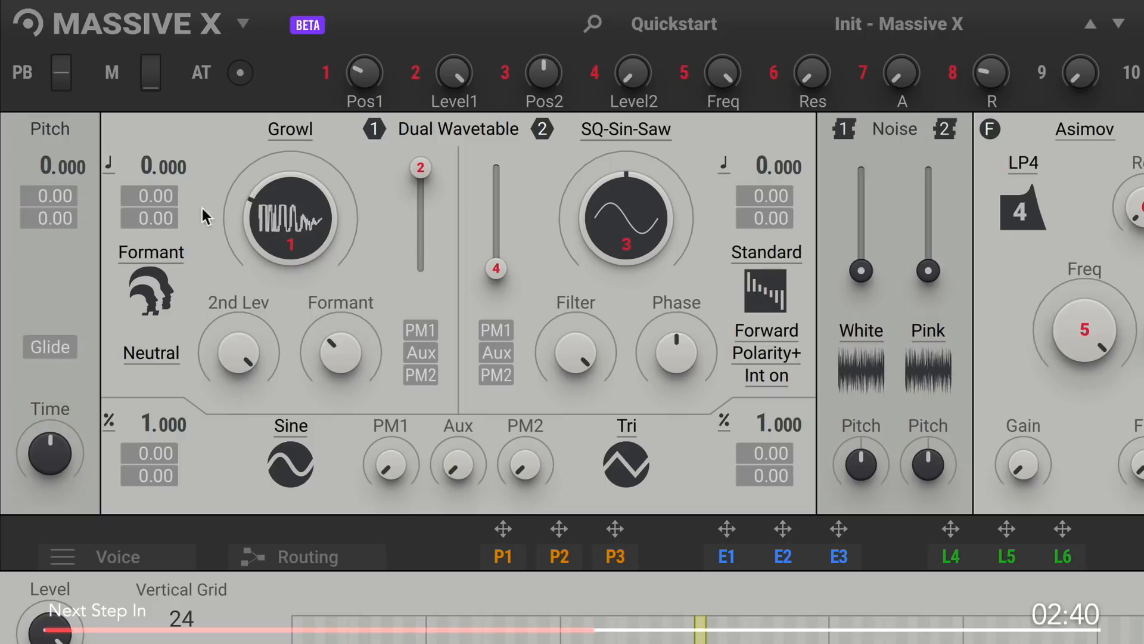
{"action": "left_click_drag", "start_coordinate": [270, 226], "coordinate": [271, 250]}
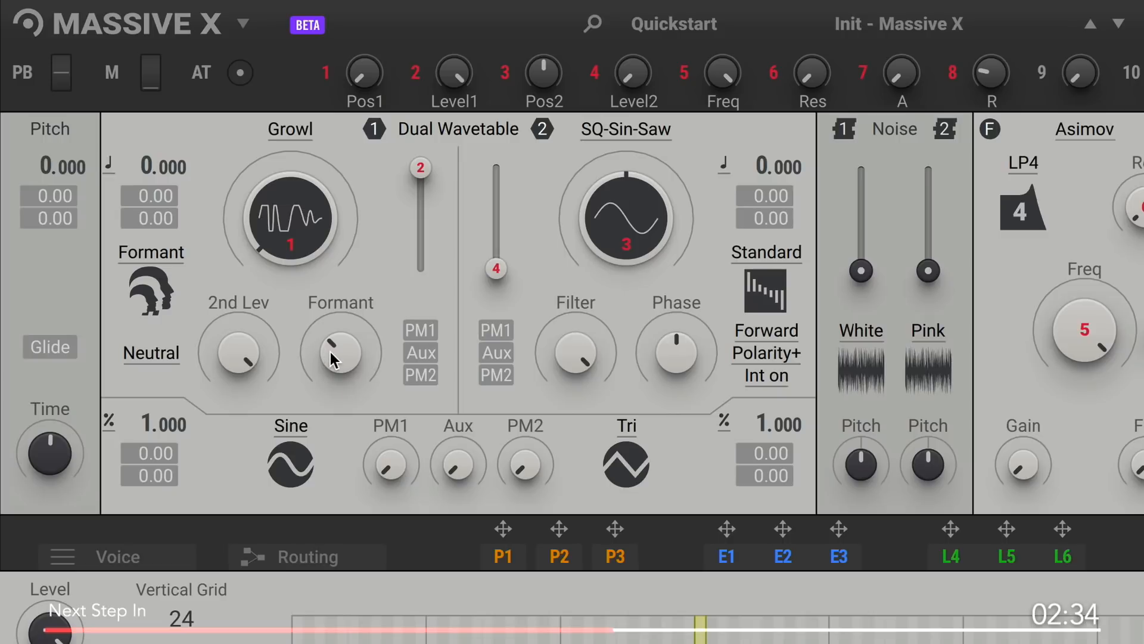
{"action": "mouse_move", "coordinate": [330, 352]}
{"action": "left_mouse_down"}
{"action": "mouse_move", "coordinate": [330, 274]}
{"action": "mouse_move", "coordinate": [330, 349]}
{"action": "left_mouse_up"}
Set the first oscillator to ART mode, lower its Pitch and Width, and raise the wavetable position
{"action": "left_click", "coordinate": [152, 255]}
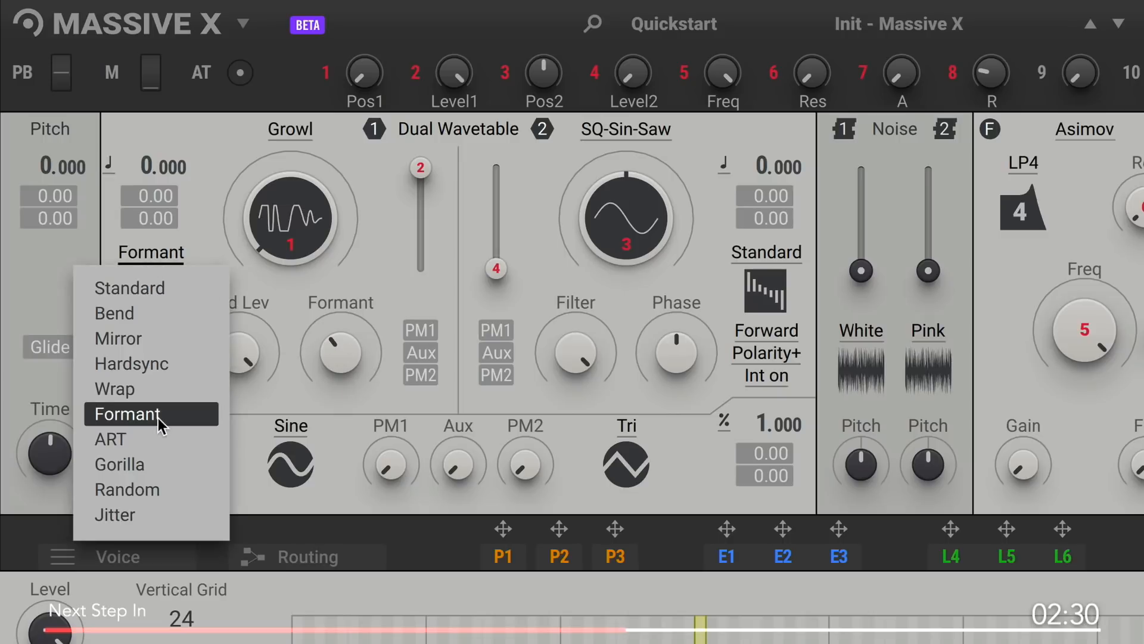
{"action": "left_click", "coordinate": [160, 442]}
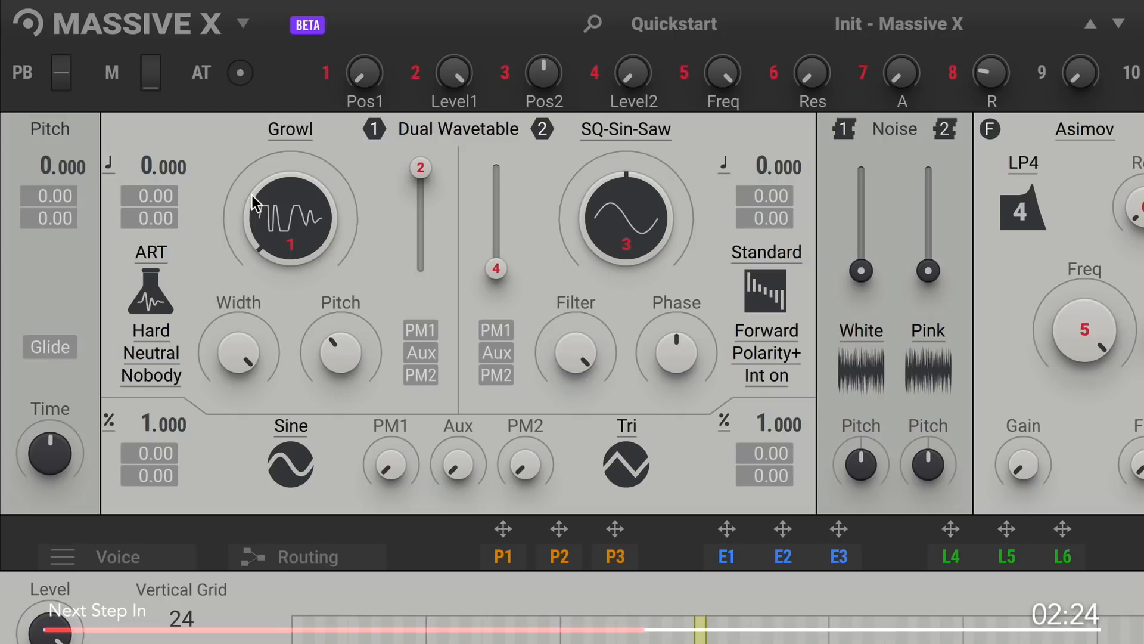
{"action": "left_click_drag", "start_coordinate": [330, 351], "coordinate": [330, 379]}
{"action": "left_click_drag", "start_coordinate": [244, 334], "coordinate": [244, 343]}
{"action": "left_click_drag", "start_coordinate": [240, 381], "coordinate": [240, 340]}
{"action": "left_click_drag", "start_coordinate": [263, 256], "coordinate": [263, 232]}
Switch the ART option from Nobody to Body and sweep the Width up to its maximum
{"action": "left_click", "coordinate": [164, 373]}
{"action": "left_click", "coordinate": [180, 384]}
{"action": "left_click", "coordinate": [166, 374]}
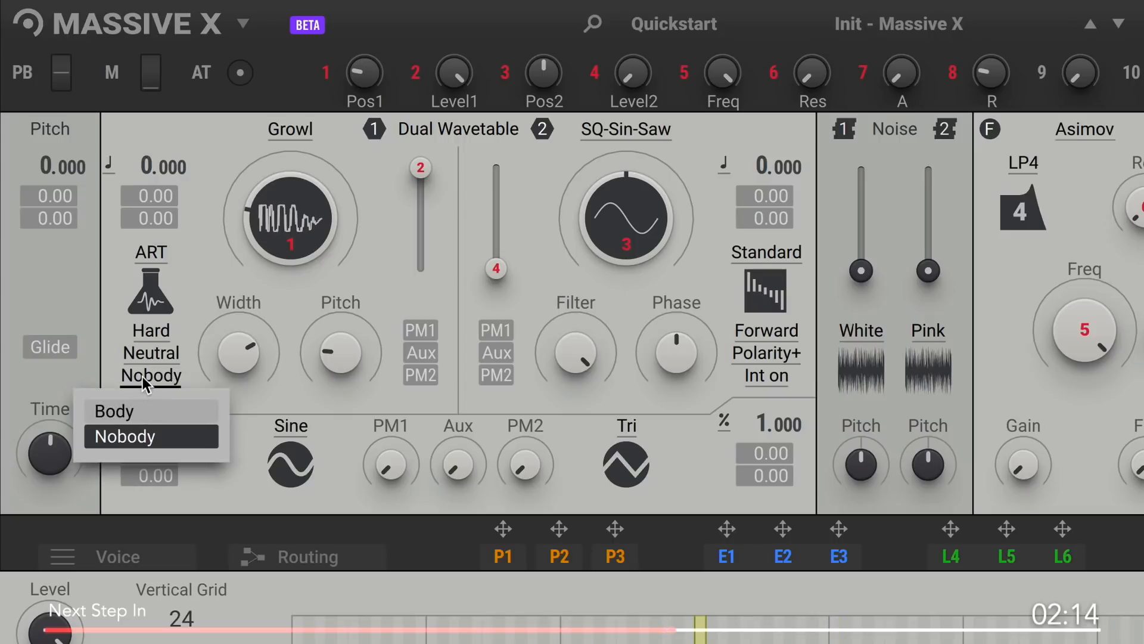
{"action": "left_click", "coordinate": [141, 374]}
{"action": "left_click", "coordinate": [136, 375]}
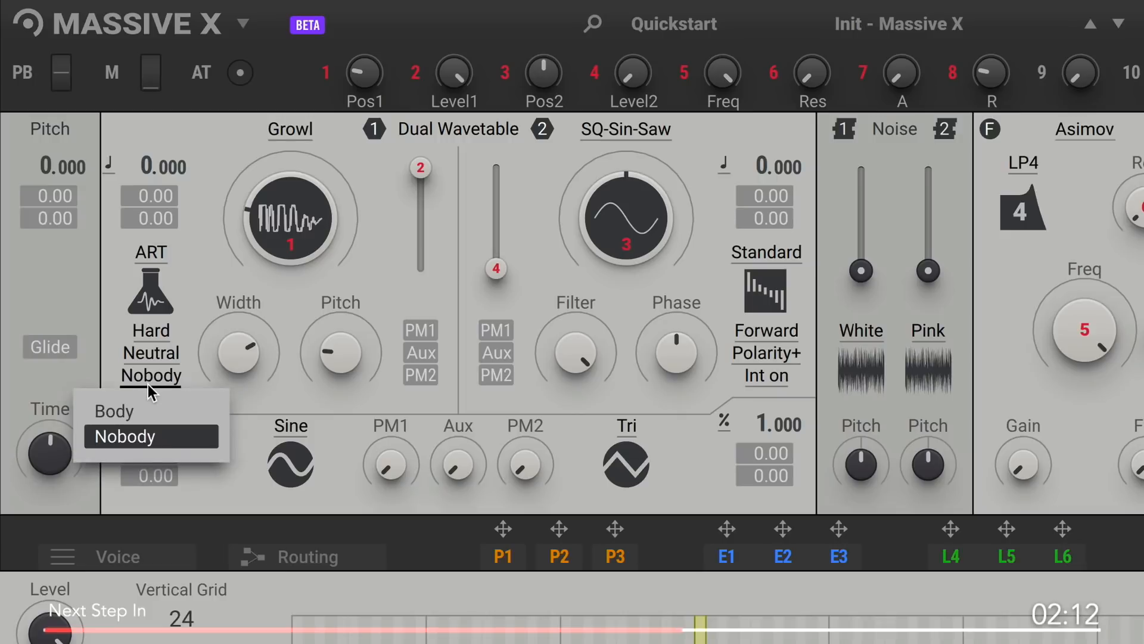
{"action": "left_click", "coordinate": [134, 410]}
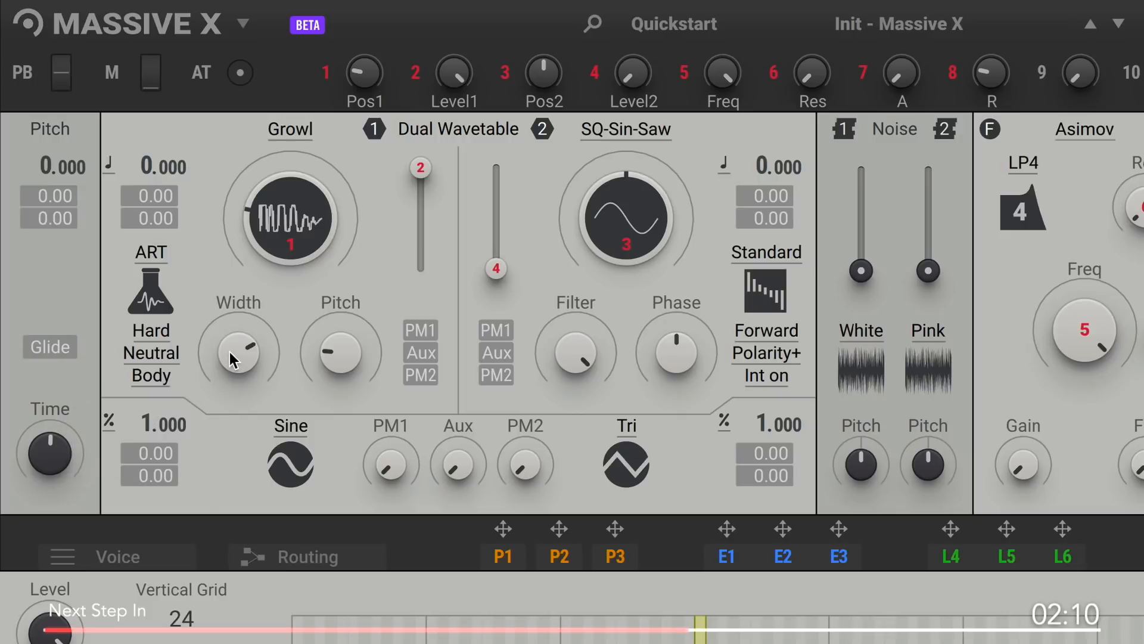
{"action": "left_click_drag", "start_coordinate": [239, 353], "coordinate": [239, 394]}
{"action": "left_click_drag", "start_coordinate": [239, 353], "coordinate": [241, 302]}
Set the first oscillator to Gorilla mode and load the Banana wavetable from the Basics category
{"action": "left_click", "coordinate": [154, 254]}
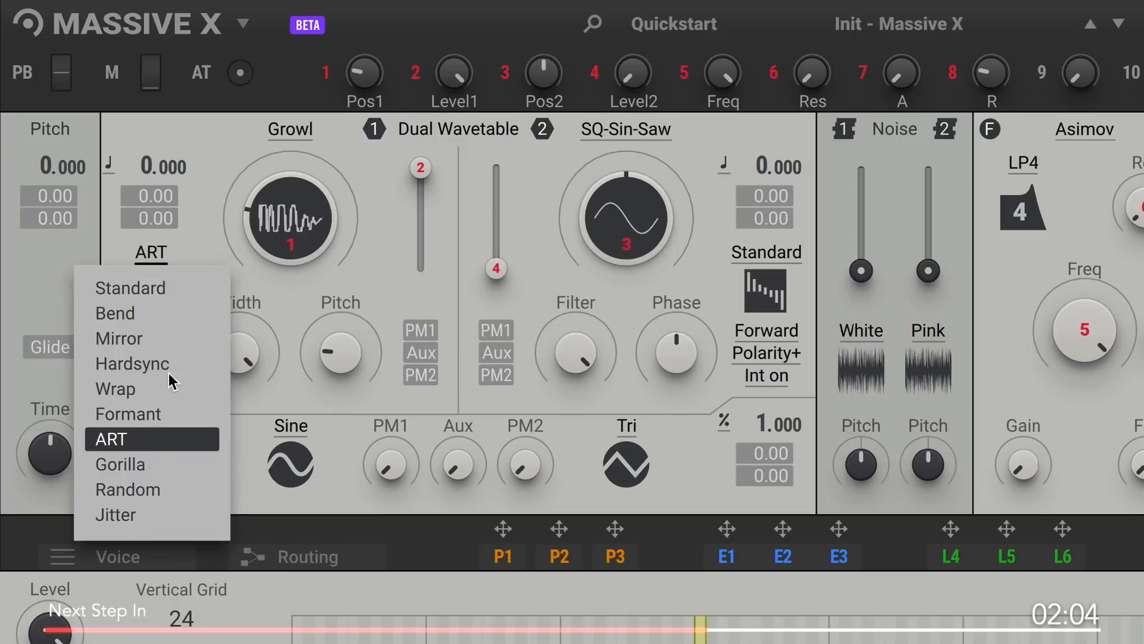
{"action": "left_click", "coordinate": [161, 460]}
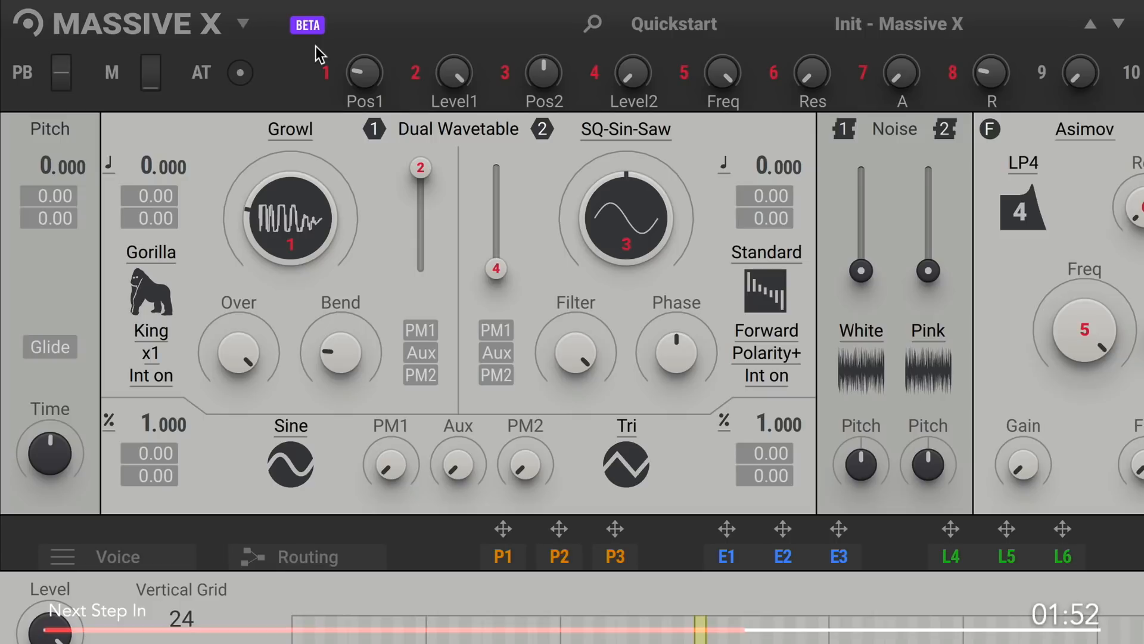
{"action": "left_click", "coordinate": [284, 130]}
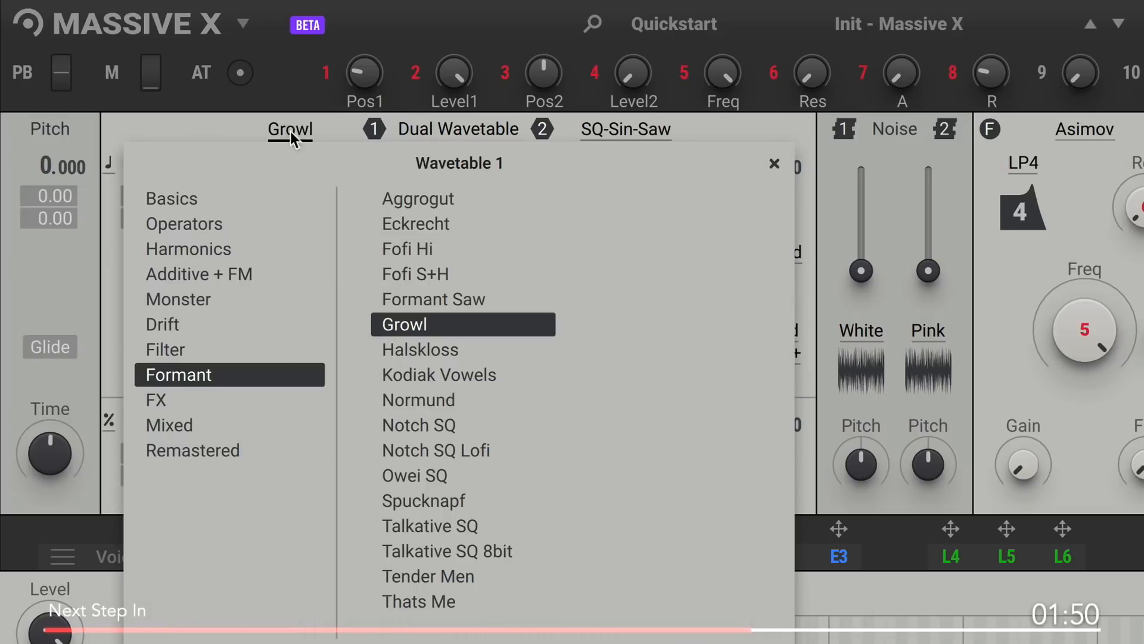
{"action": "left_click", "coordinate": [204, 200]}
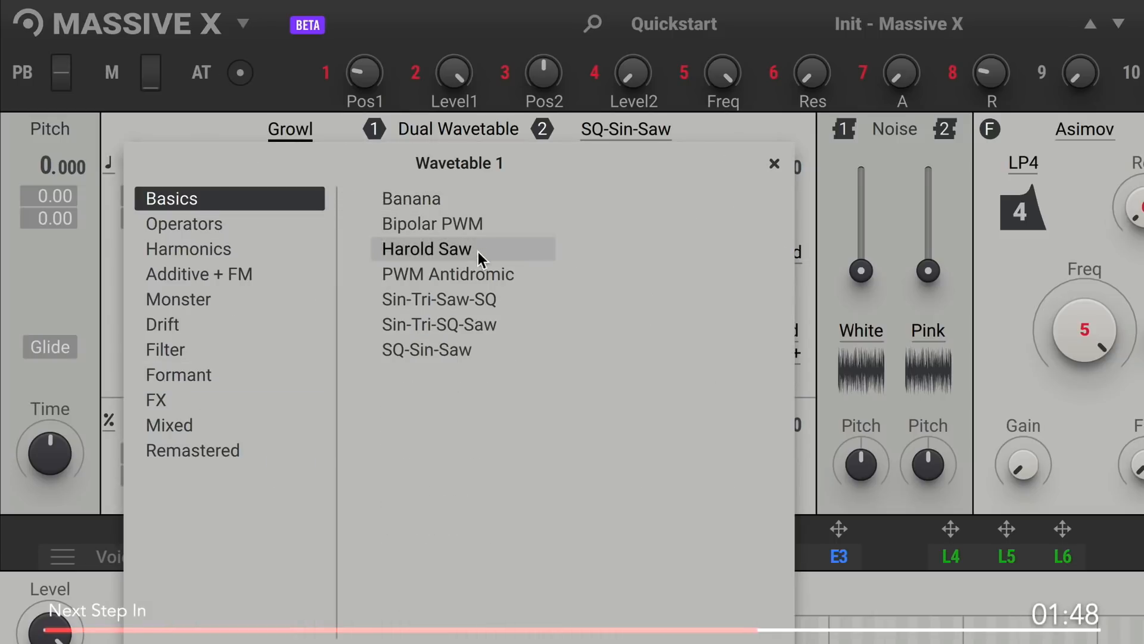
{"action": "left_click", "coordinate": [492, 302]}
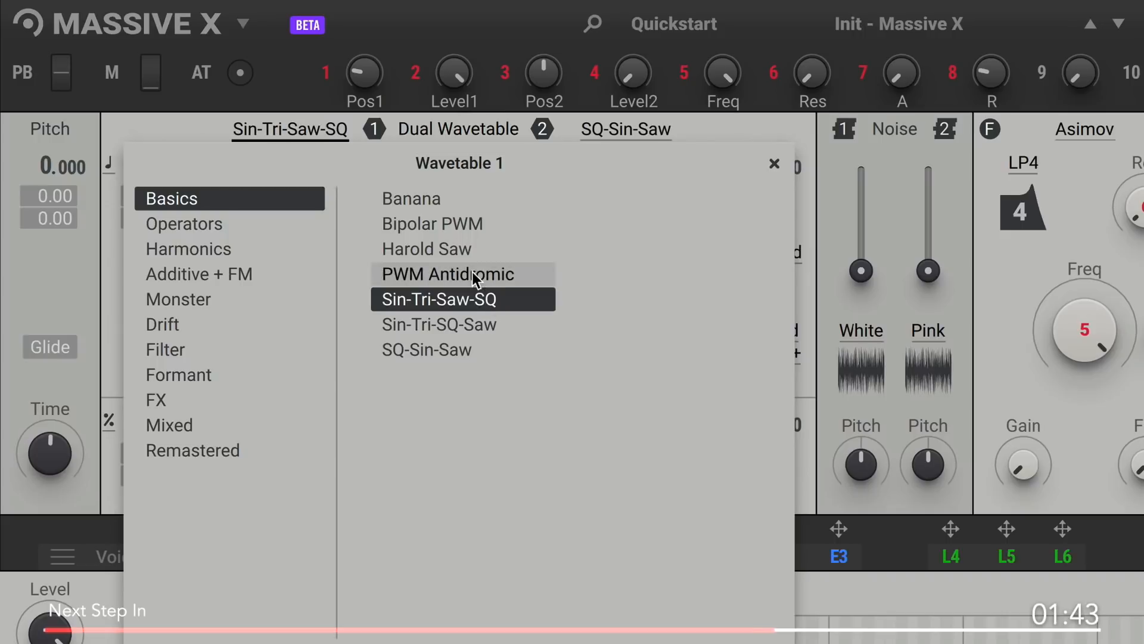
{"action": "left_click", "coordinate": [444, 203]}
{"action": "left_click", "coordinate": [210, 123]}
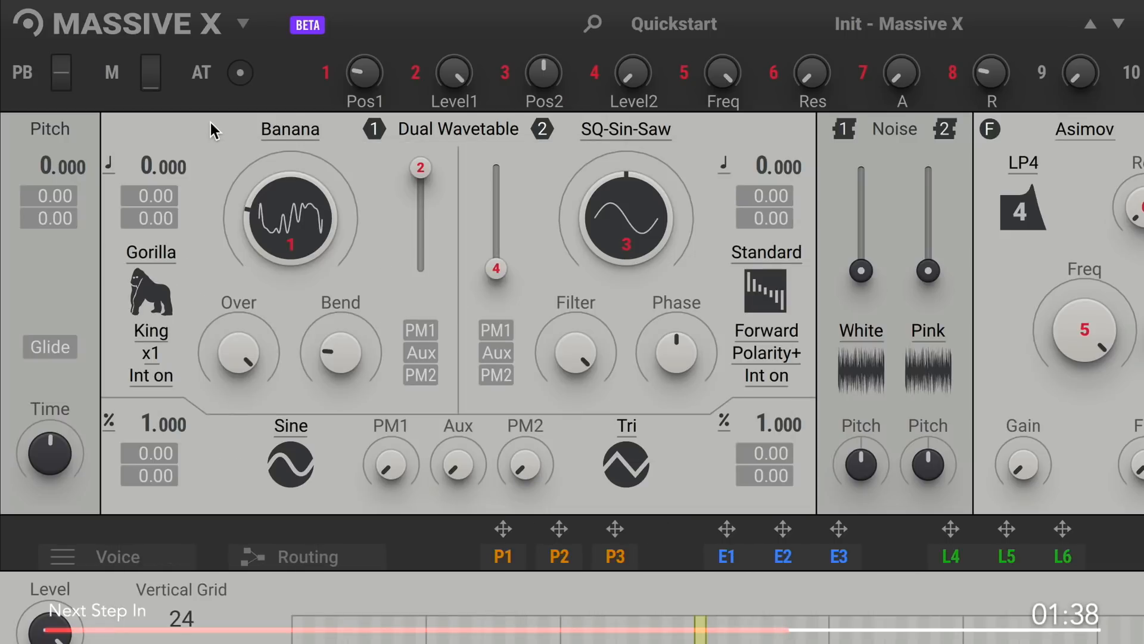
Move the first wavetable's position to its start, compare Banana with Sin-Tri-Saw-SQ, and reselect Banana
{"action": "mouse_move", "coordinate": [292, 213]}
{"action": "left_mouse_down"}
{"action": "mouse_move", "coordinate": [292, 250]}
{"action": "mouse_move", "coordinate": [292, 161]}
{"action": "mouse_move", "coordinate": [290, 243]}
{"action": "mouse_move", "coordinate": [288, 173]}
{"action": "mouse_move", "coordinate": [290, 207]}
{"action": "left_mouse_up"}
{"action": "left_click", "coordinate": [298, 128]}
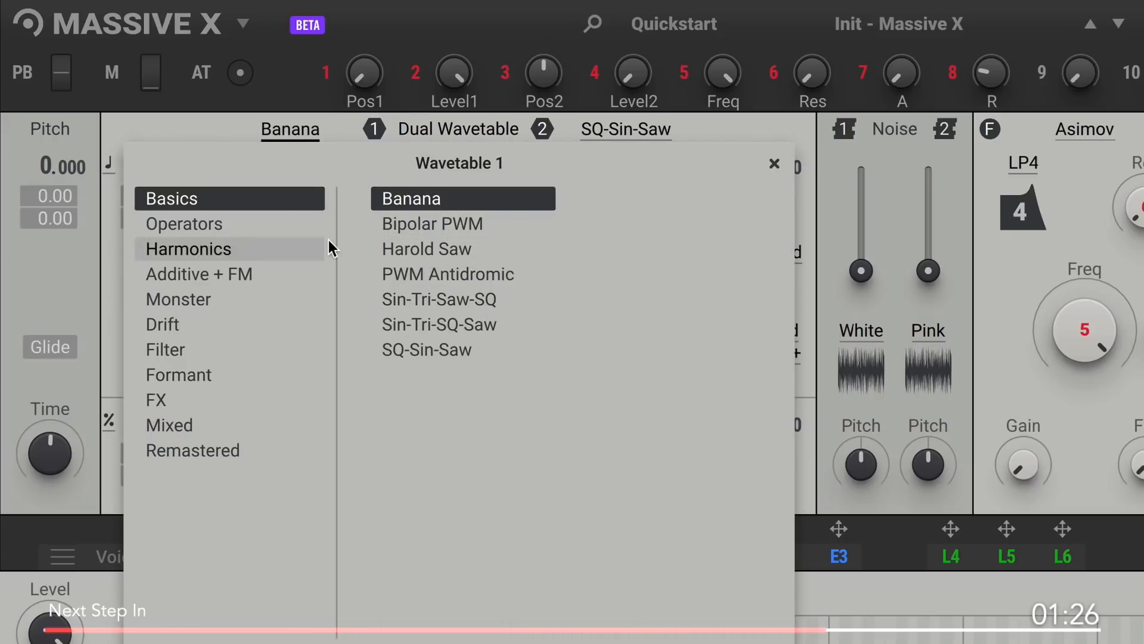
{"action": "left_click", "coordinate": [488, 304]}
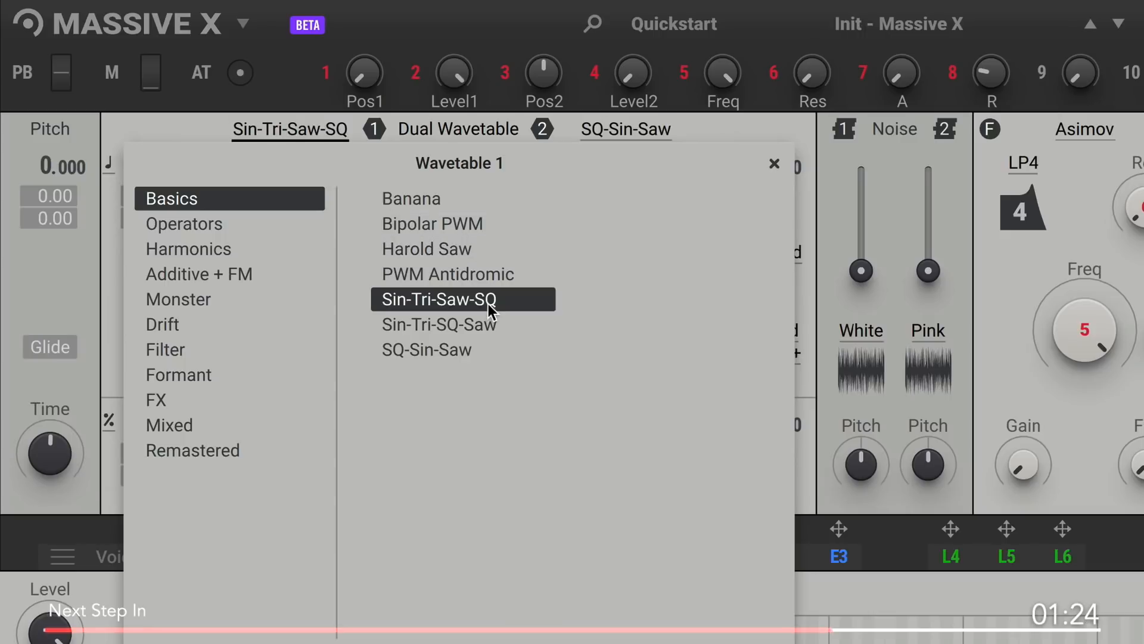
{"action": "left_click", "coordinate": [253, 164]}
{"action": "left_click_drag", "start_coordinate": [290, 218], "coordinate": [241, 158]}
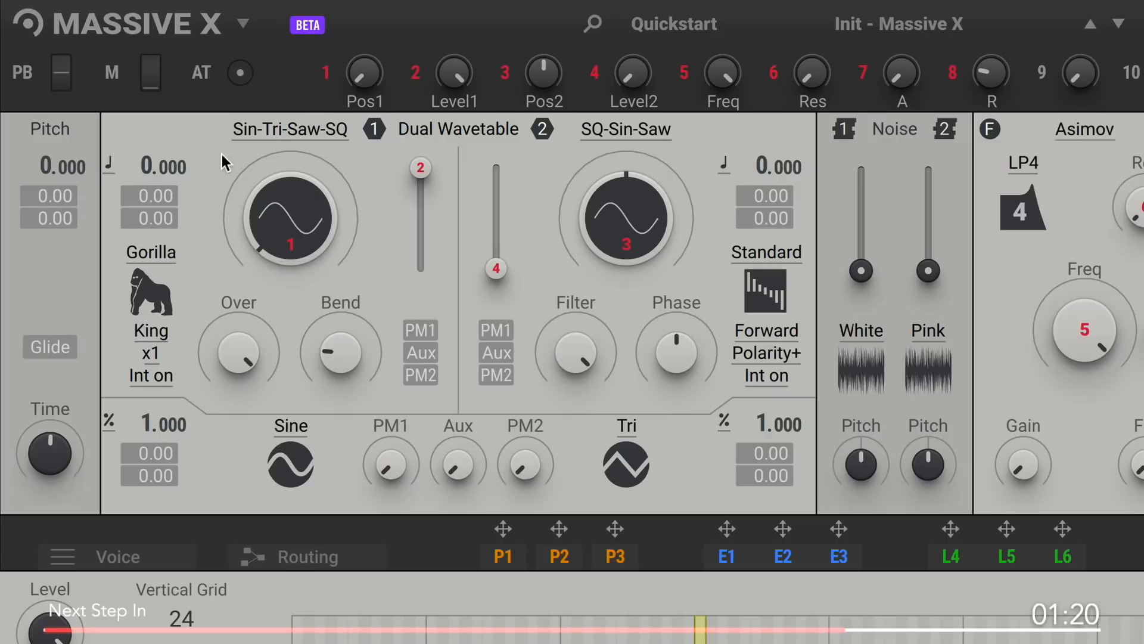
{"action": "left_click", "coordinate": [250, 149]}
{"action": "left_click", "coordinate": [405, 197]}
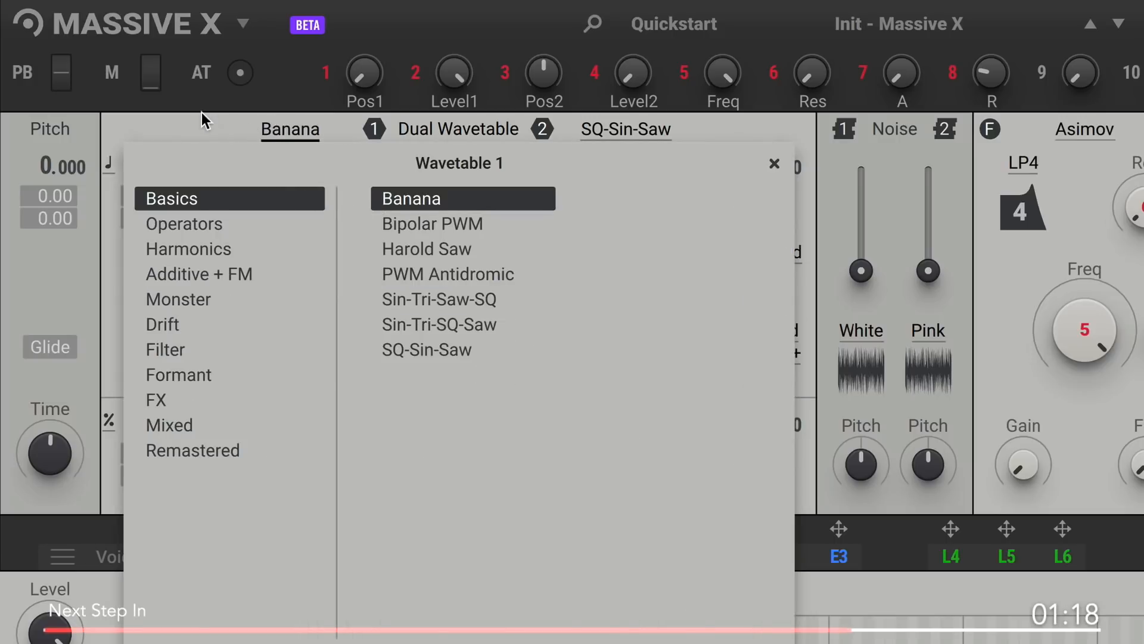
Close the wavetable browser and adjust the first oscillator's position, Over and Bend in Gorilla King mode, bringing Bend to its minimum
{"action": "left_click", "coordinate": [259, 170]}
{"action": "left_click_drag", "start_coordinate": [292, 245], "coordinate": [311, 303]}
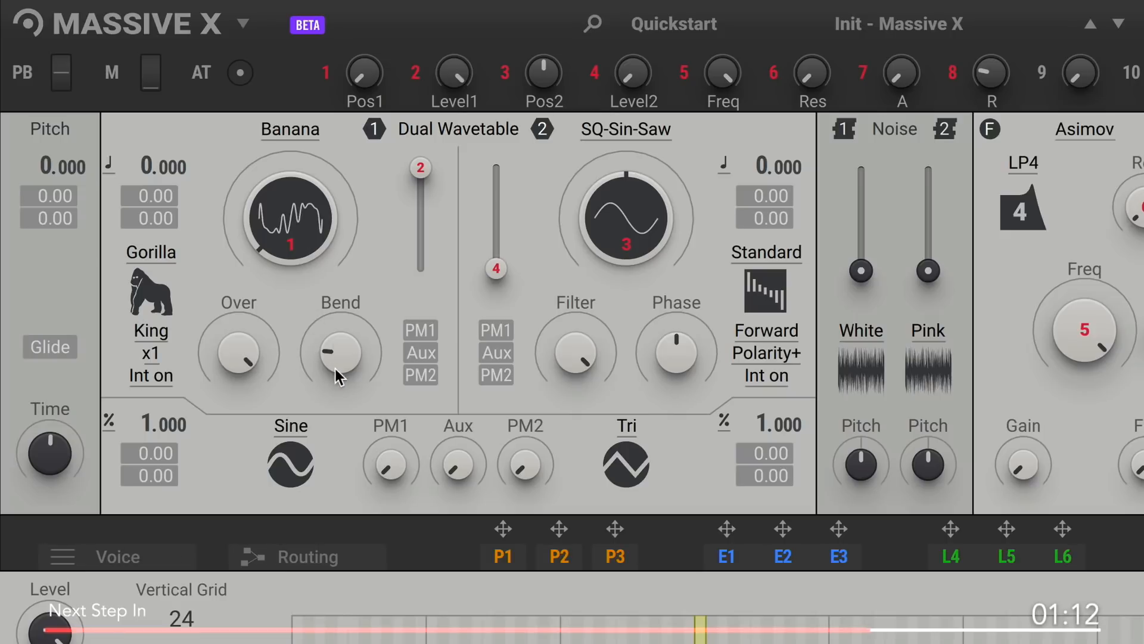
{"action": "mouse_move", "coordinate": [246, 352]}
{"action": "left_mouse_down"}
{"action": "mouse_move", "coordinate": [245, 402]}
{"action": "mouse_move", "coordinate": [245, 373]}
{"action": "left_mouse_up"}
{"action": "double_click", "coordinate": [327, 353]}
{"action": "left_click_drag", "start_coordinate": [330, 363], "coordinate": [330, 367]}
Switch the Gorilla variant to Kang and on to Kong, and lower the Over amount slightly
{"action": "left_click", "coordinate": [132, 341]}
{"action": "left_click", "coordinate": [149, 391]}
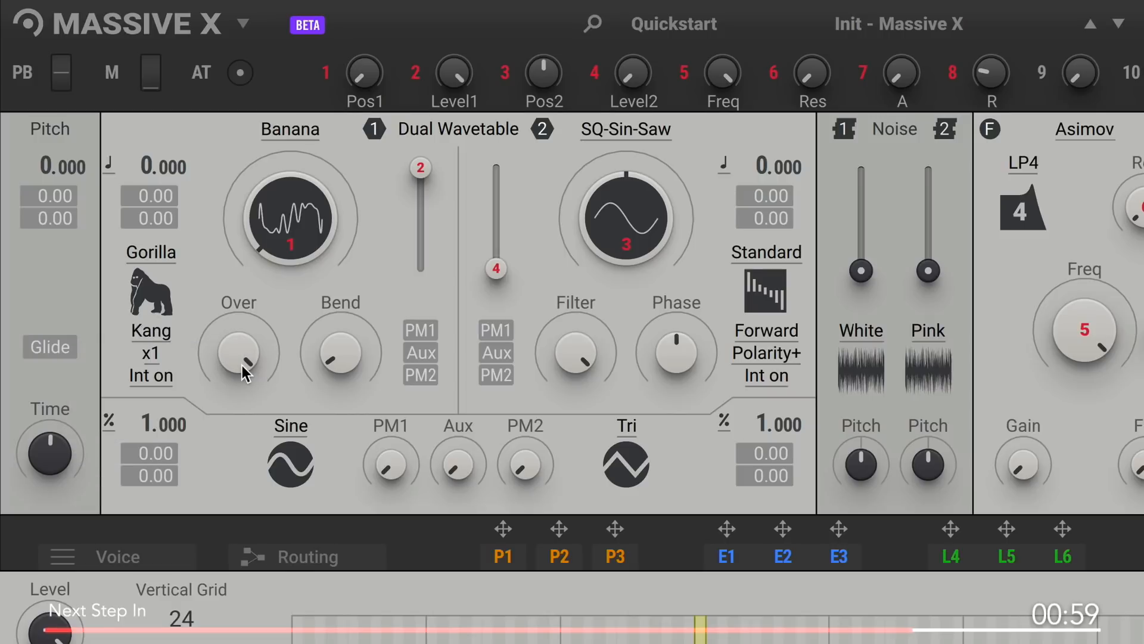
{"action": "left_click", "coordinate": [164, 343]}
{"action": "left_click", "coordinate": [158, 417]}
{"action": "left_click_drag", "start_coordinate": [209, 369], "coordinate": [238, 348]}
Set the Kong multiplier to x6 and adjust the first oscillator's Over and Bend, keeping the Banana wavetable
{"action": "left_click", "coordinate": [159, 353]}
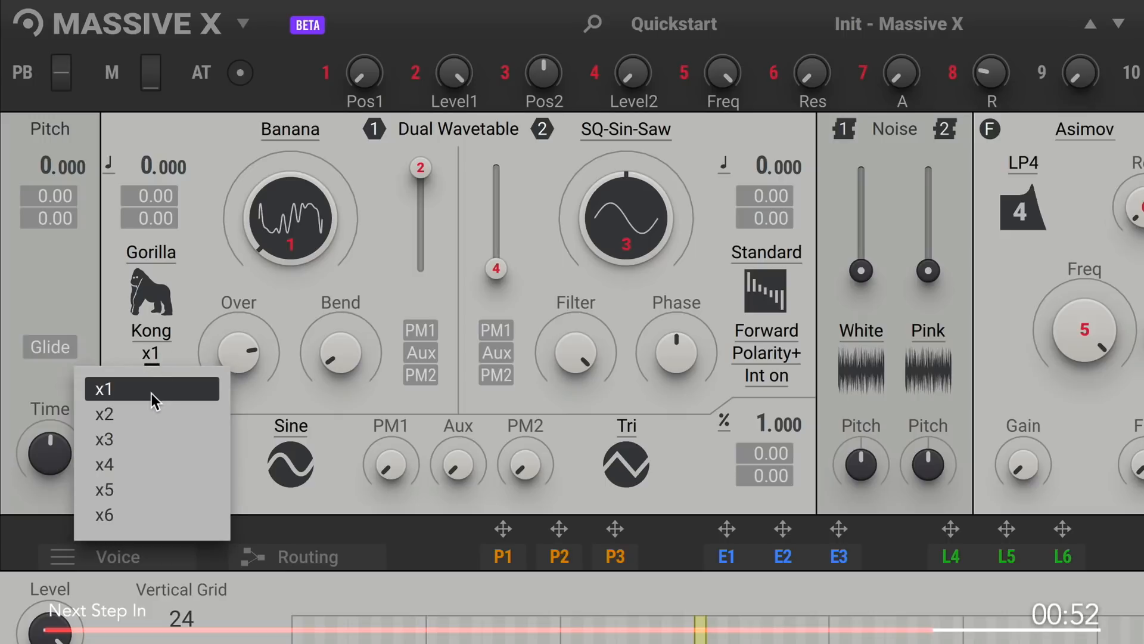
{"action": "left_click", "coordinate": [153, 514]}
{"action": "mouse_move", "coordinate": [214, 373]}
{"action": "left_mouse_down"}
{"action": "mouse_move", "coordinate": [214, 398]}
{"action": "mouse_move", "coordinate": [215, 385]}
{"action": "left_mouse_up"}
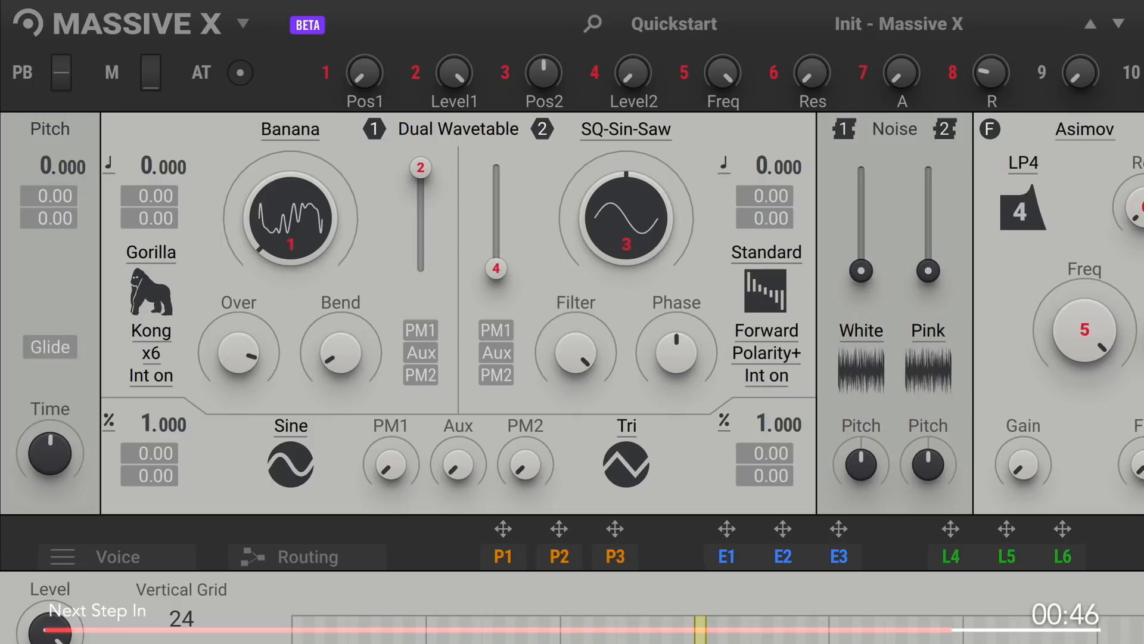
{"action": "left_click_drag", "start_coordinate": [342, 346], "coordinate": [342, 360]}
{"action": "left_click_drag", "start_coordinate": [342, 346], "coordinate": [341, 361]}
{"action": "left_click", "coordinate": [291, 136]}
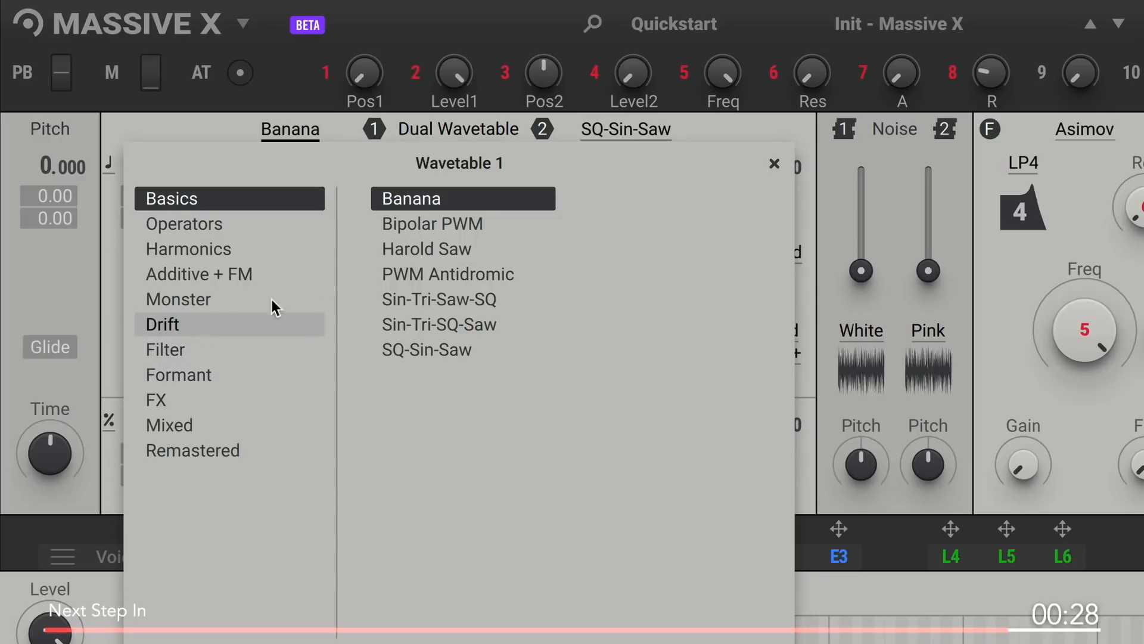
{"action": "left_click", "coordinate": [172, 127]}
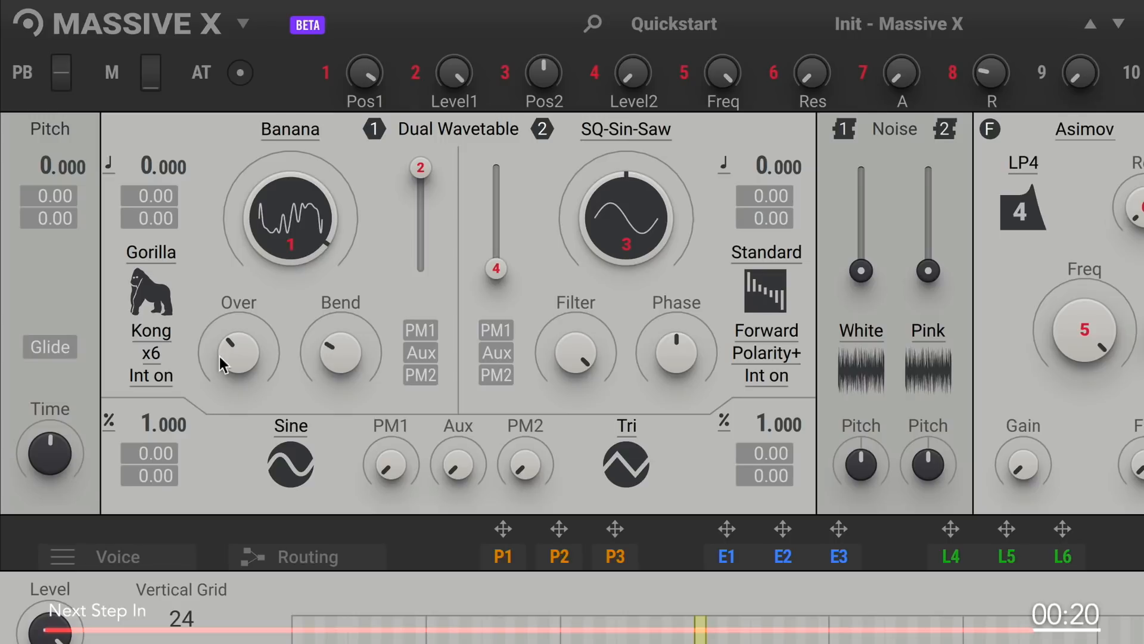
Switch the first oscillator to Random mode and on to Jitter mode
{"action": "left_click", "coordinate": [131, 291]}
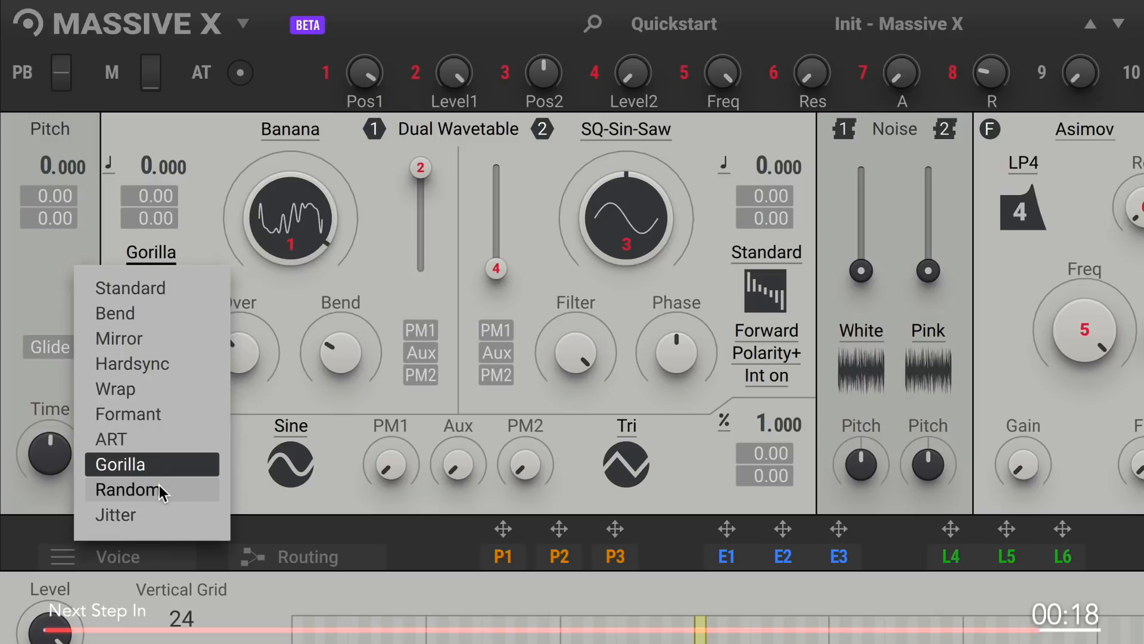
{"action": "left_click", "coordinate": [159, 484]}
{"action": "left_click", "coordinate": [163, 253]}
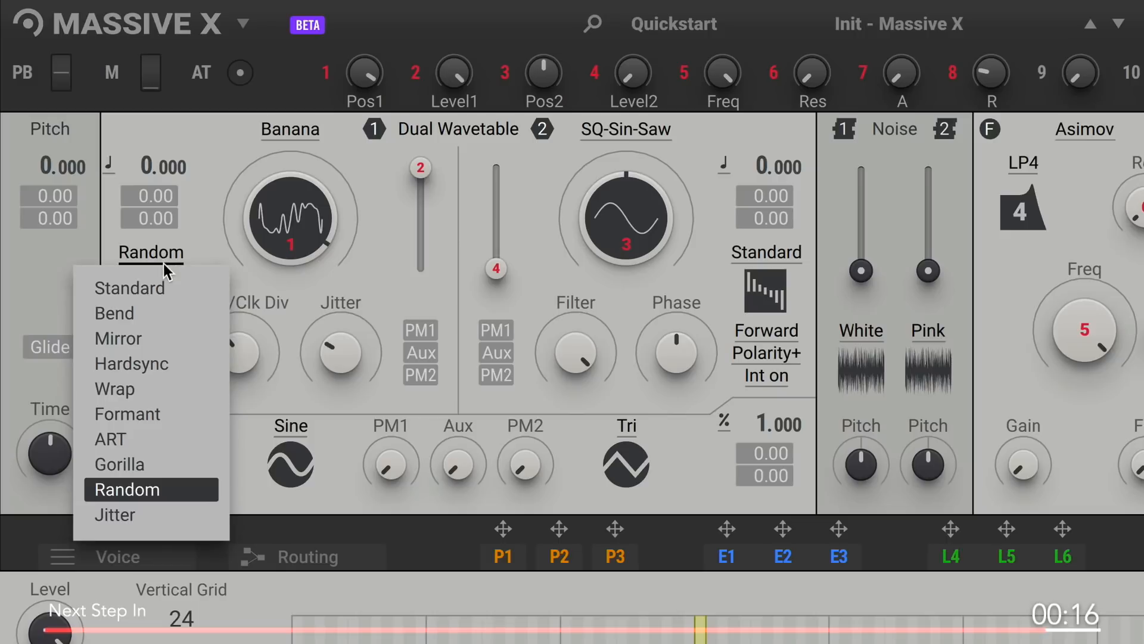
{"action": "left_click", "coordinate": [133, 514]}
Load the Sin-Tri-Saw-SQ wavetable into the first oscillator and adjust its position, Filter and Jitter amounts
{"action": "left_click", "coordinate": [273, 129]}
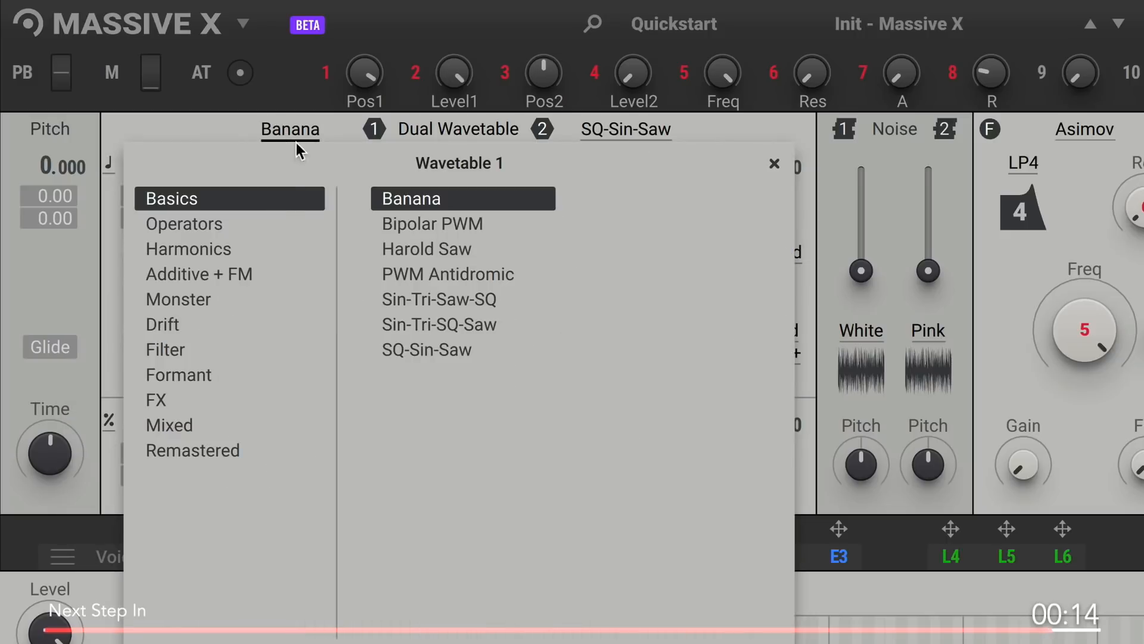
{"action": "left_click", "coordinate": [498, 304]}
{"action": "left_click", "coordinate": [262, 140]}
{"action": "left_click_drag", "start_coordinate": [326, 249], "coordinate": [326, 305]}
{"action": "left_click_drag", "start_coordinate": [254, 353], "coordinate": [254, 280]}
{"action": "left_click_drag", "start_coordinate": [333, 354], "coordinate": [333, 347]}
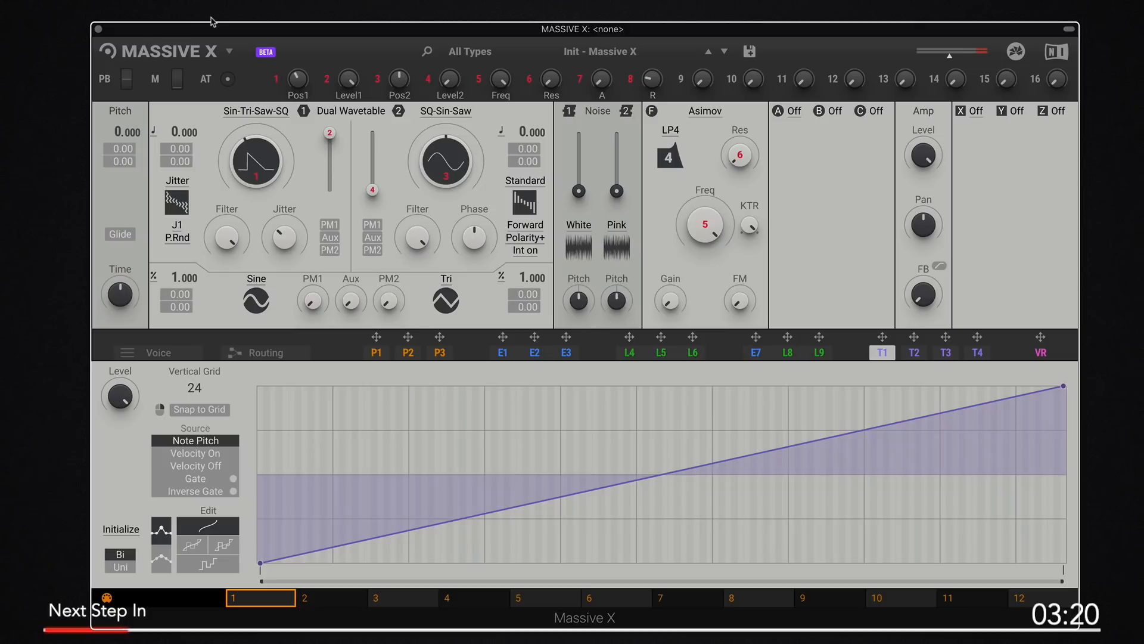
Switch the filter to Blue Monark and look through its available filter modes
{"action": "left_click", "coordinate": [705, 113]}
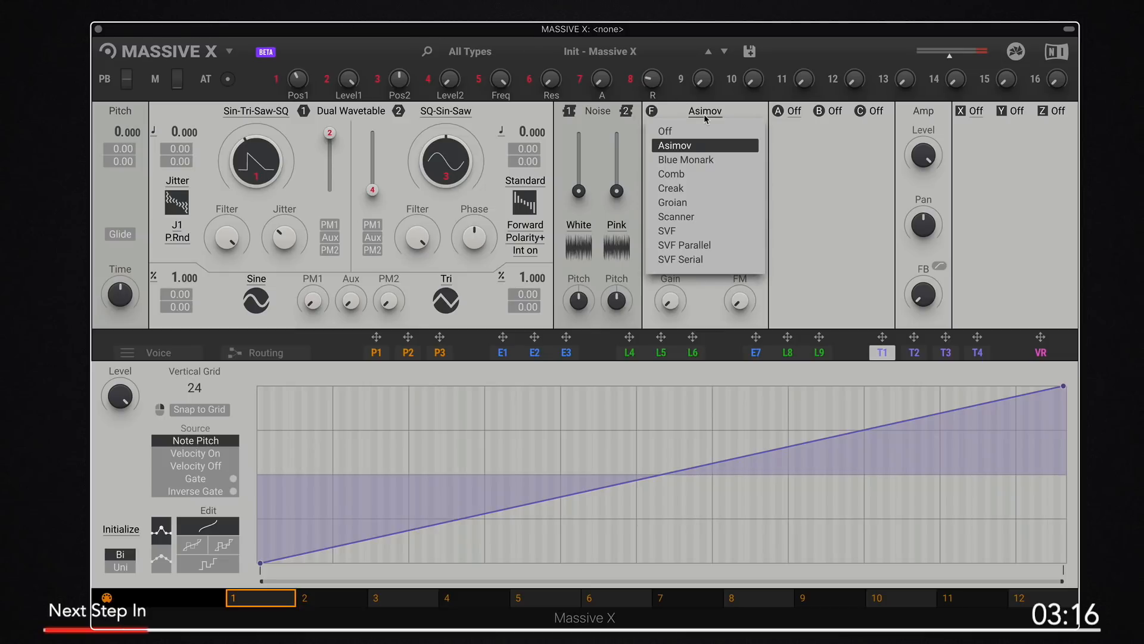
{"action": "left_click", "coordinate": [688, 160]}
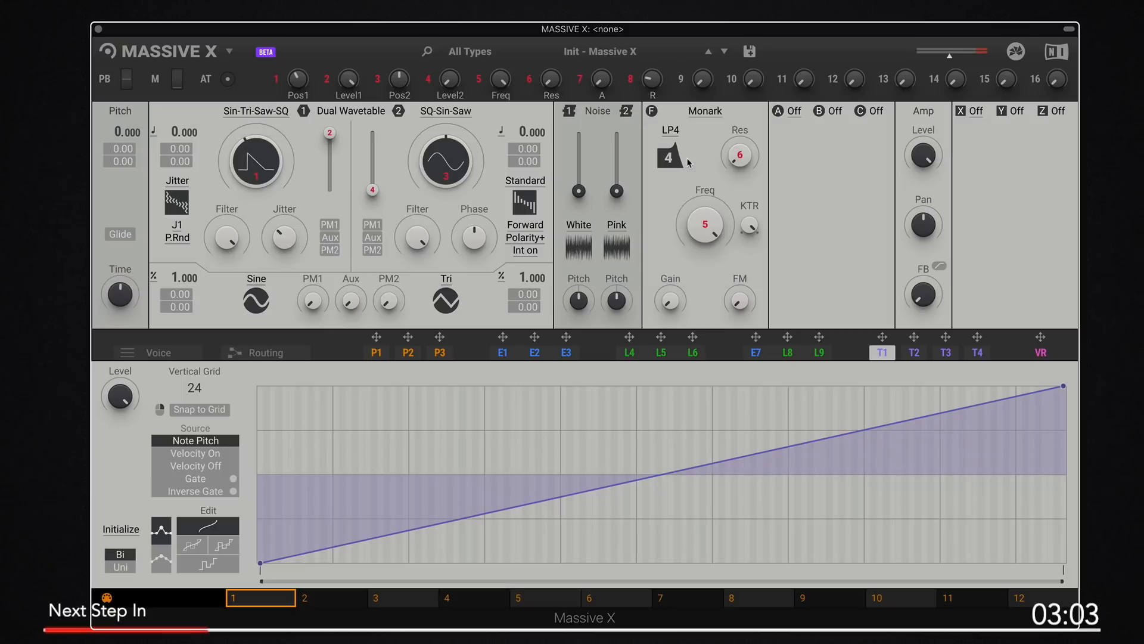
{"action": "left_click", "coordinate": [670, 130]}
{"action": "left_click", "coordinate": [683, 124]}
{"action": "left_click", "coordinate": [670, 130]}
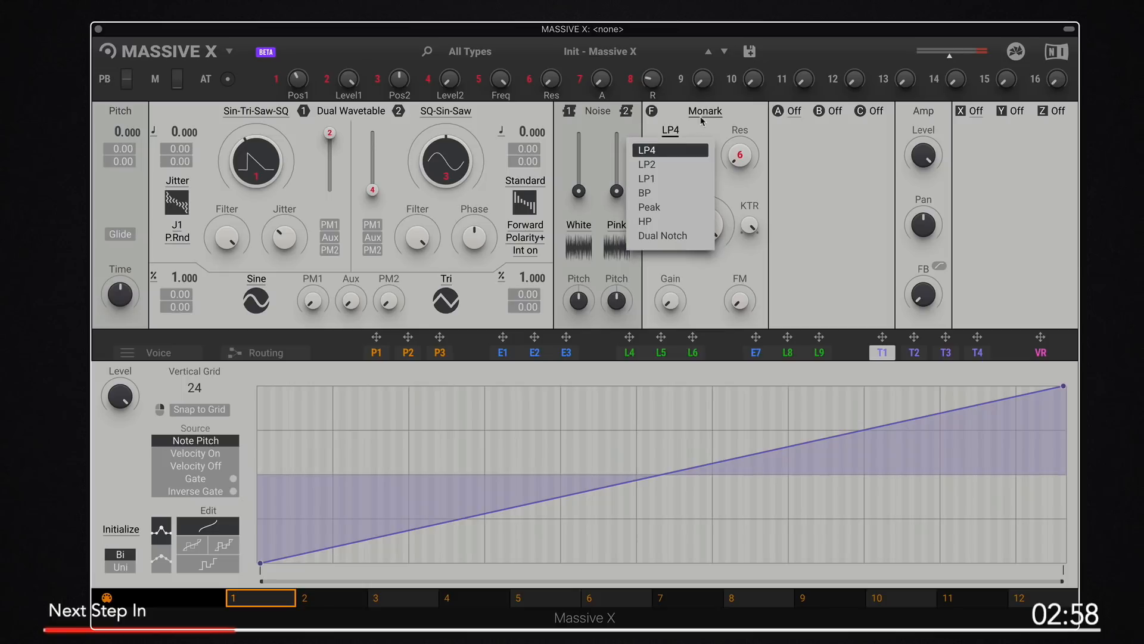
Return the filter to Asimov for comparison and check its low-pass modes, keeping LP4
{"action": "left_click", "coordinate": [704, 117]}
{"action": "left_click", "coordinate": [701, 117]}
{"action": "left_click", "coordinate": [685, 149]}
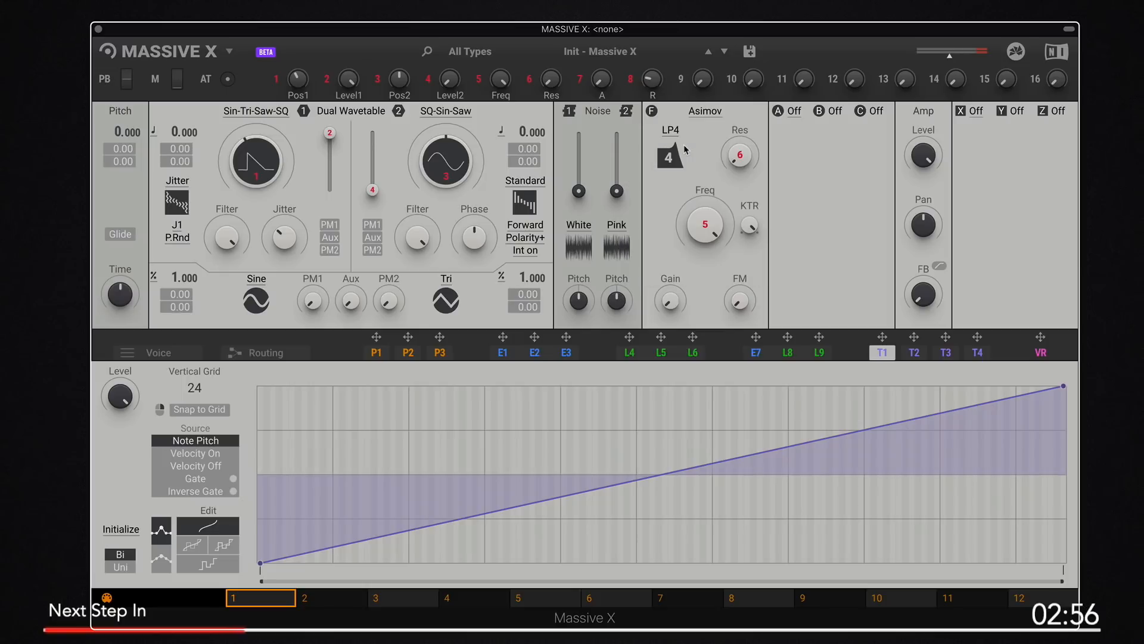
{"action": "left_click", "coordinate": [671, 130]}
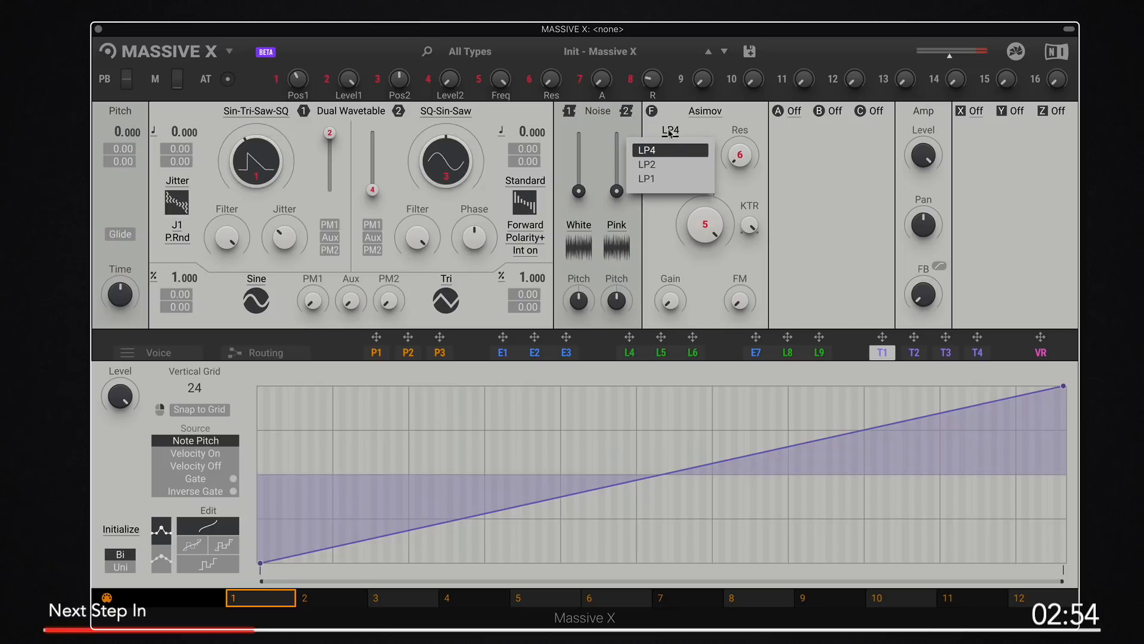
{"action": "left_click", "coordinate": [675, 151]}
Select Blue Monark again and review its filter modes from LP4 to Dual Notch, keeping LP4
{"action": "left_click", "coordinate": [704, 117]}
{"action": "left_click", "coordinate": [685, 160]}
{"action": "left_click", "coordinate": [677, 133]}
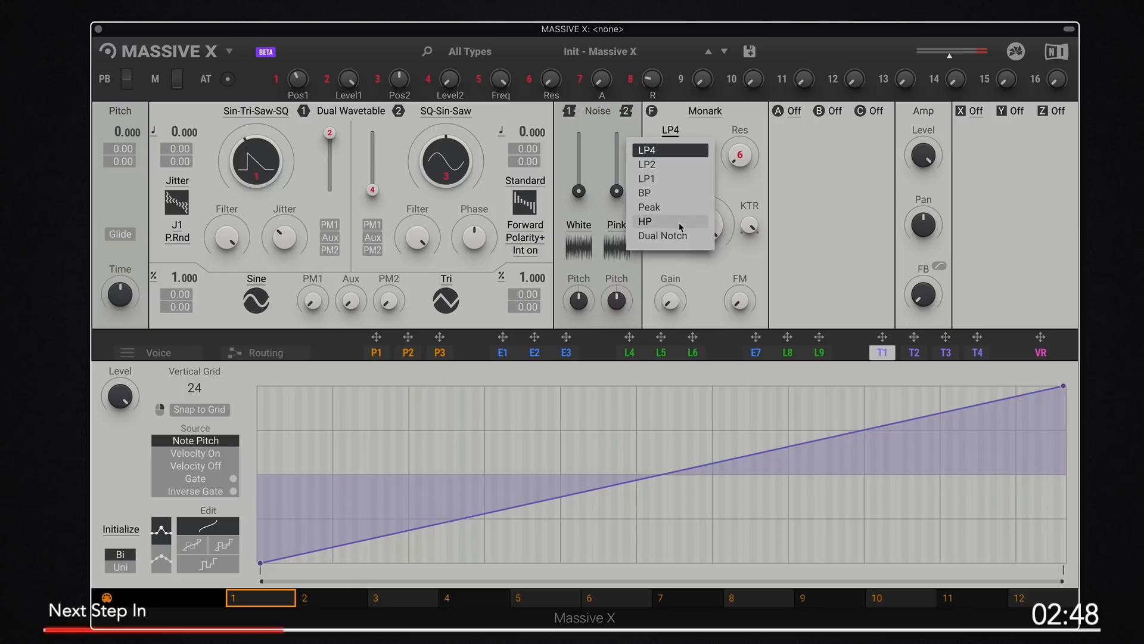
{"action": "left_click", "coordinate": [703, 136]}
{"action": "left_click", "coordinate": [672, 134]}
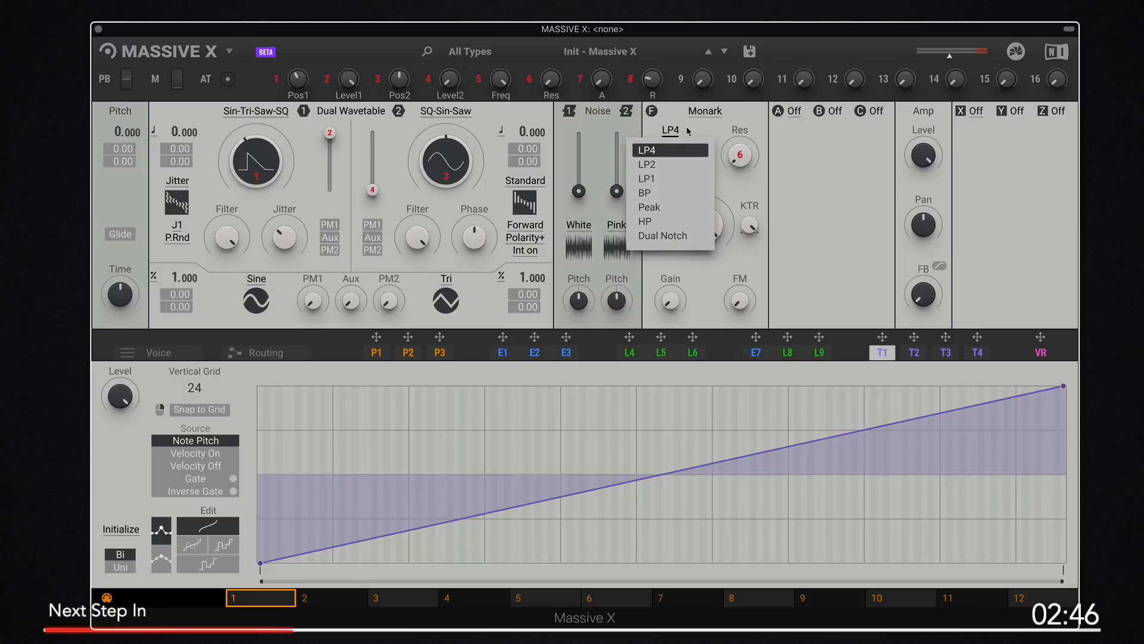
{"action": "left_click", "coordinate": [689, 131]}
Switch the filter to Comb and load the Dream Bells preset from the User category
{"action": "left_click", "coordinate": [703, 114]}
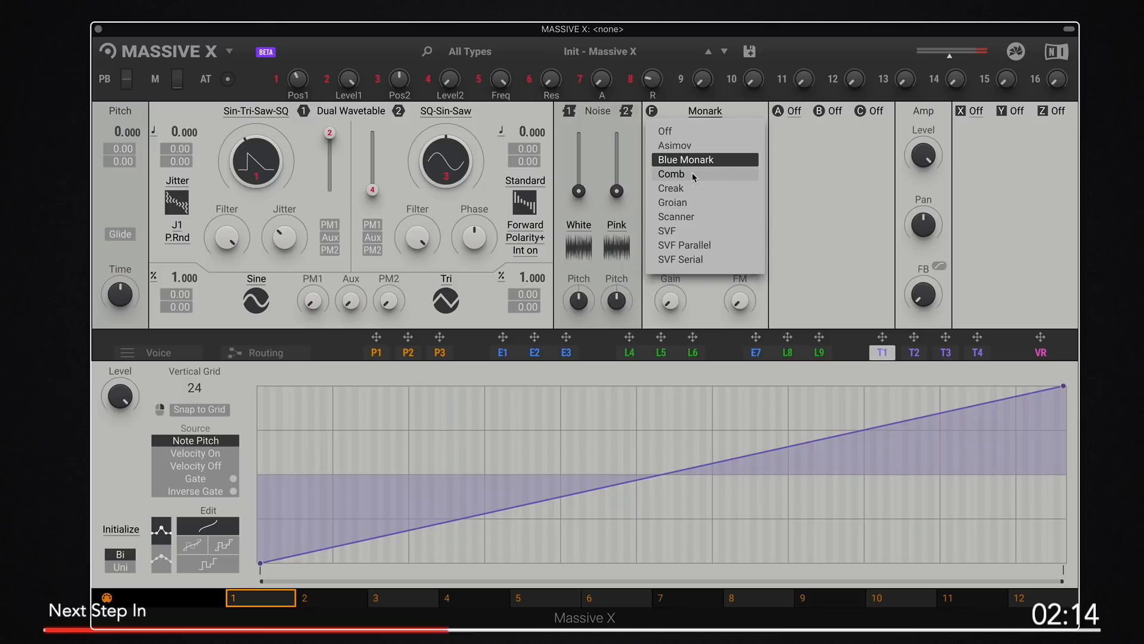
{"action": "left_click", "coordinate": [692, 173]}
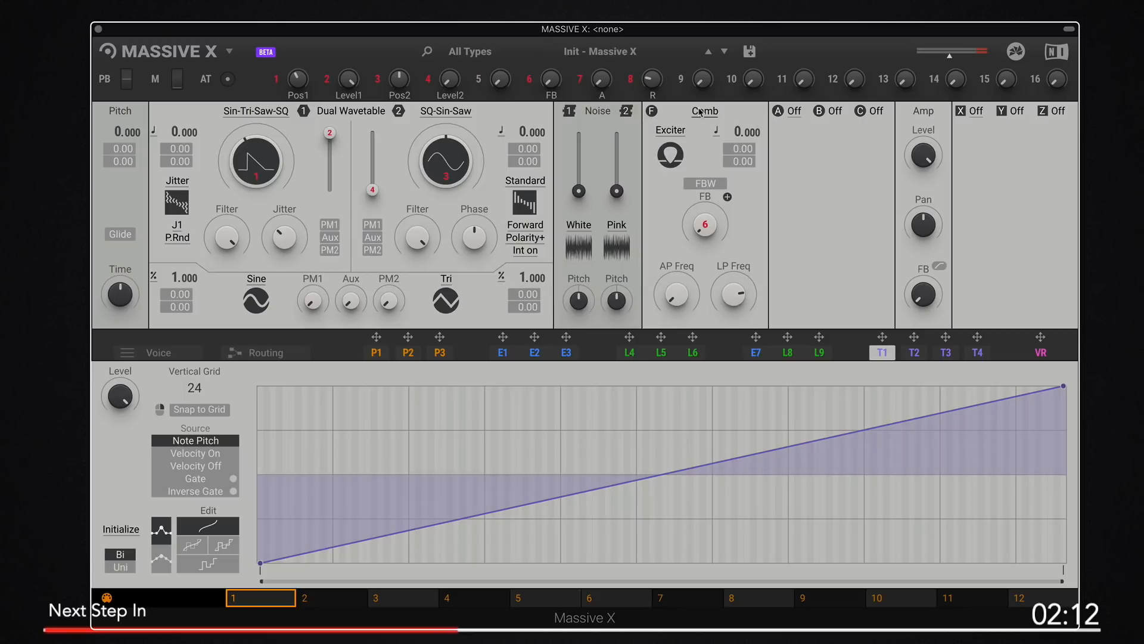
{"action": "left_click", "coordinate": [599, 57]}
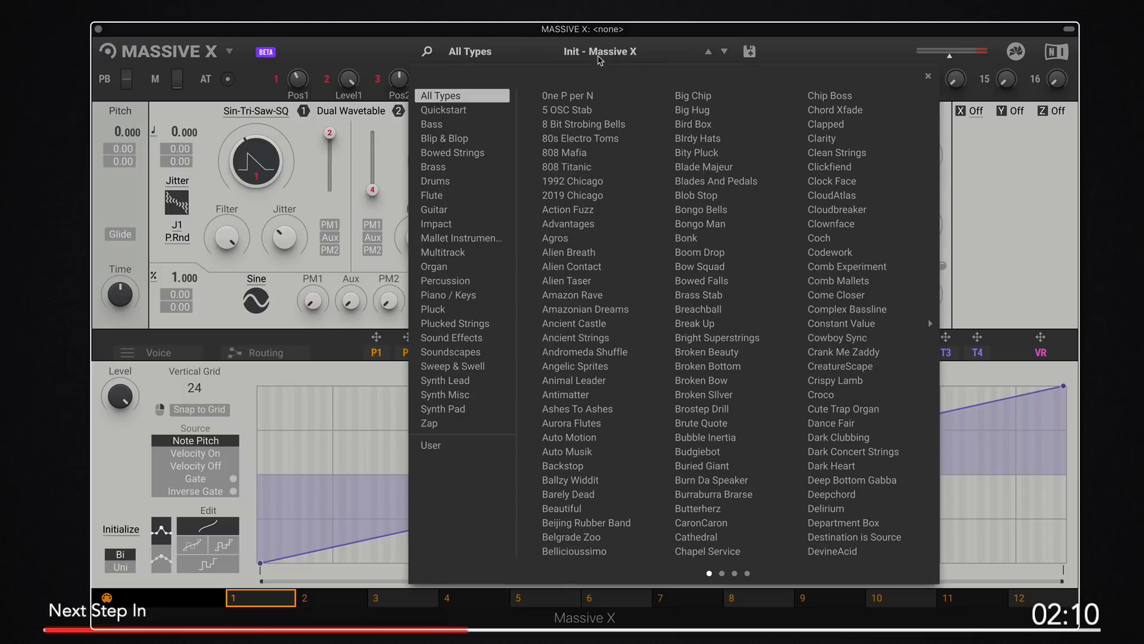
{"action": "left_click", "coordinate": [430, 445]}
{"action": "left_click", "coordinate": [608, 152]}
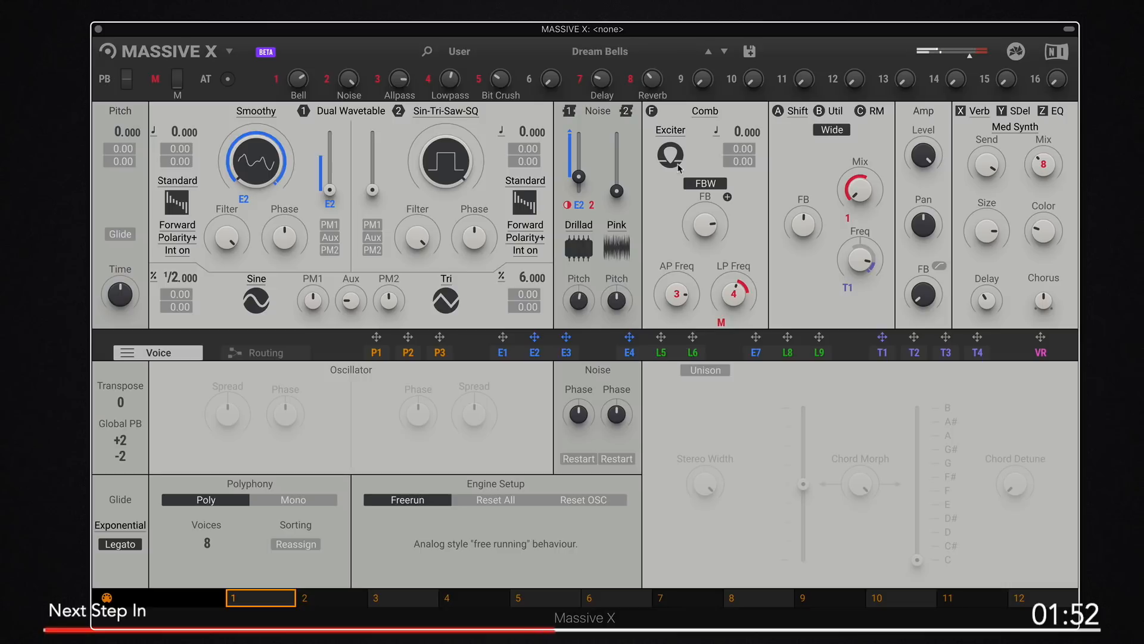
Load the Init - Massive X preset from the Quickstart category and close the preset browser
{"action": "left_click", "coordinate": [708, 112]}
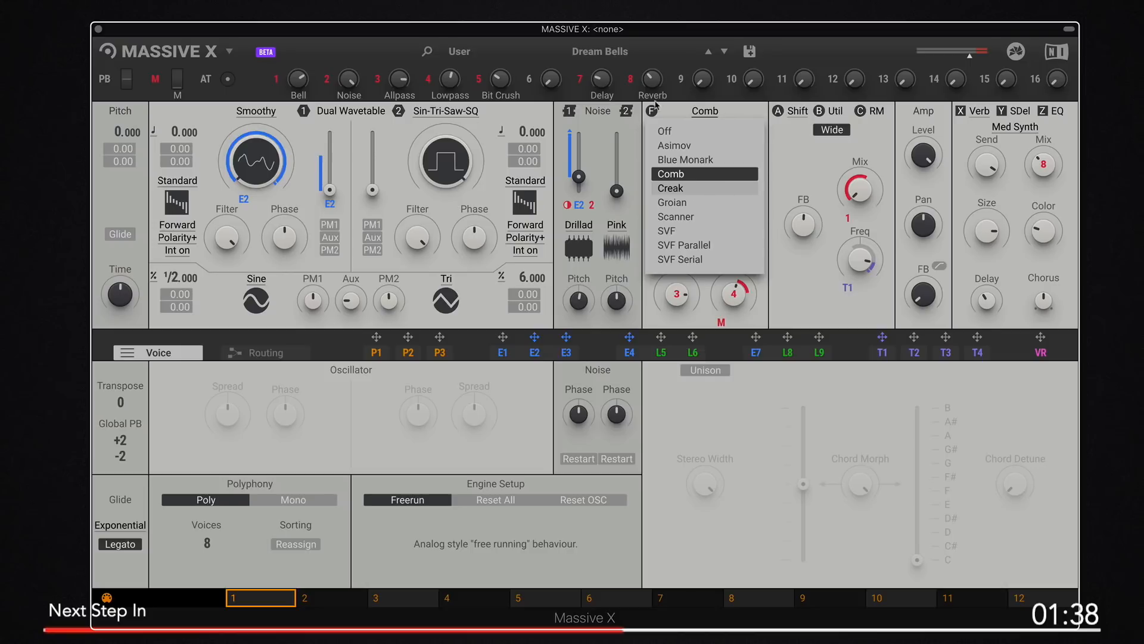
{"action": "left_click", "coordinate": [594, 52]}
{"action": "left_click", "coordinate": [594, 52]}
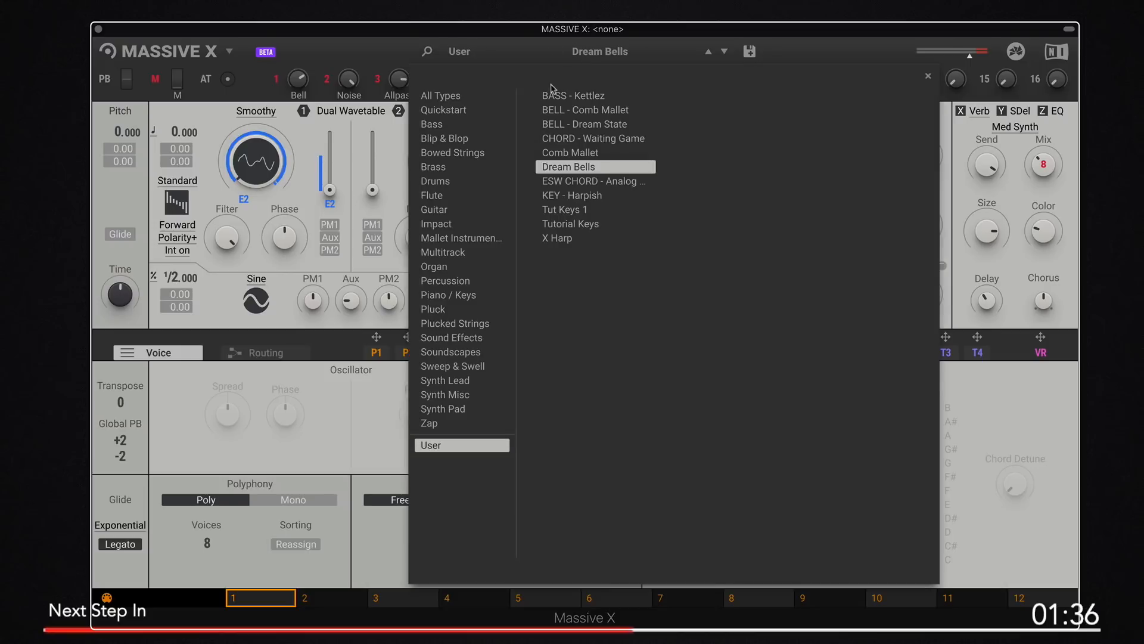
{"action": "left_click", "coordinate": [464, 108]}
{"action": "left_click", "coordinate": [590, 96]}
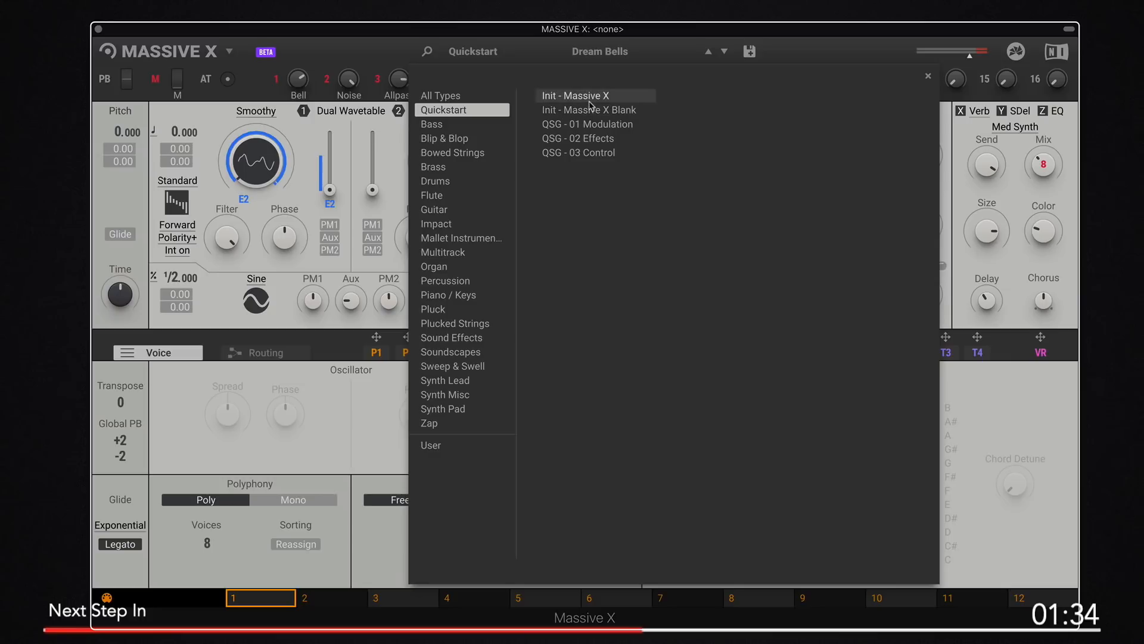
{"action": "left_click", "coordinate": [386, 42]}
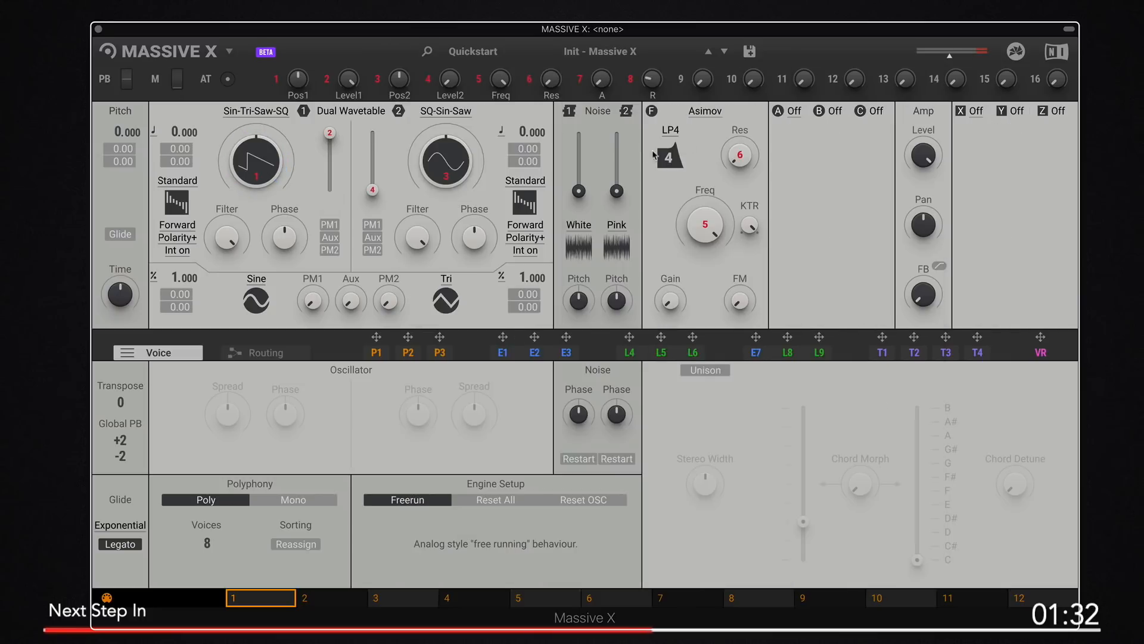
Set the filter to Creak in Euer mode, sweep its Freq, and raise its Res
{"action": "left_click", "coordinate": [701, 113]}
{"action": "left_click", "coordinate": [703, 188]}
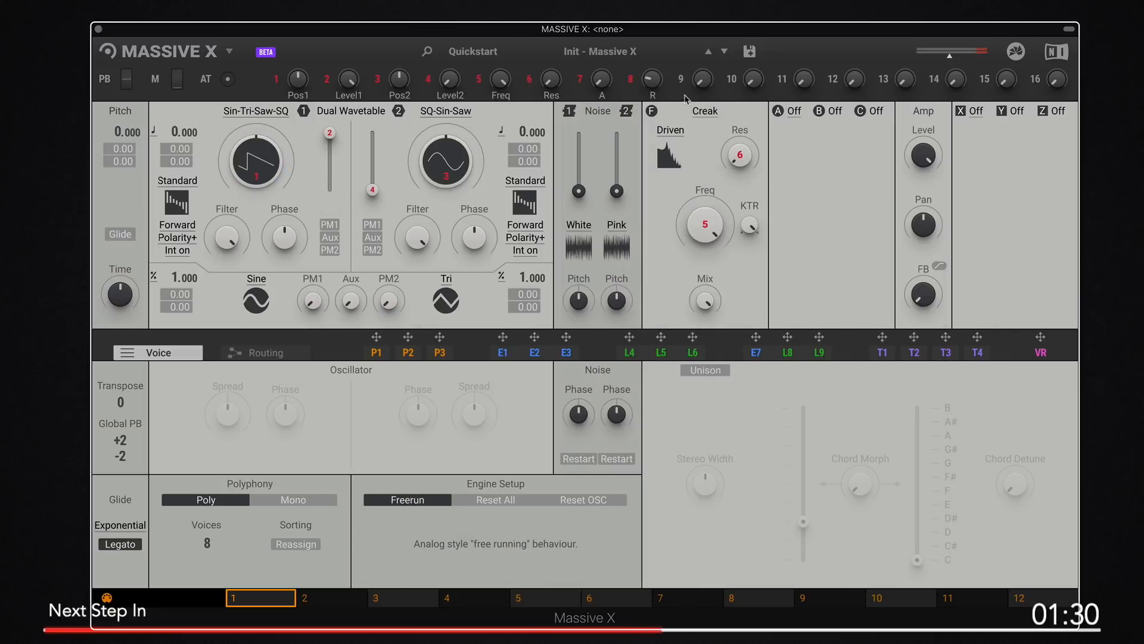
{"action": "left_click", "coordinate": [671, 130]}
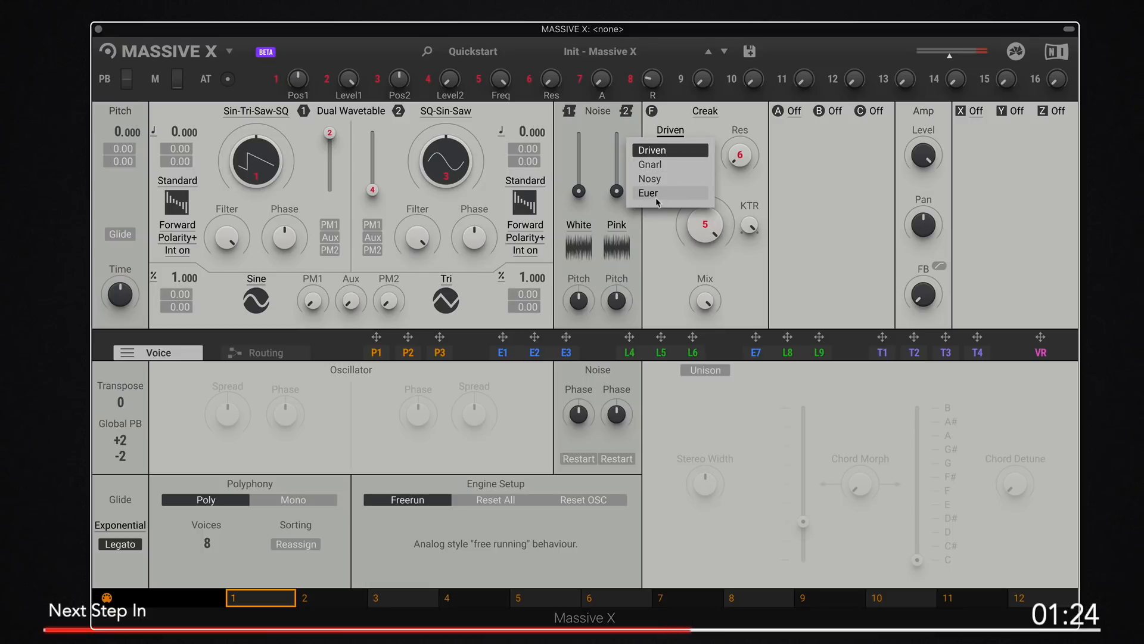
{"action": "left_click", "coordinate": [657, 193]}
{"action": "left_click_drag", "start_coordinate": [712, 225], "coordinate": [729, 199]}
{"action": "left_click_drag", "start_coordinate": [740, 155], "coordinate": [740, 122]}
{"action": "left_click_drag", "start_coordinate": [693, 228], "coordinate": [693, 262]}
Switch the Creak filter to Nosy mode, adjust its Freq, and change the mode to Gnarl
{"action": "left_click", "coordinate": [671, 130]}
{"action": "left_click", "coordinate": [669, 177]}
{"action": "left_click_drag", "start_coordinate": [697, 211], "coordinate": [697, 241]}
{"action": "left_click", "coordinate": [666, 146]}
{"action": "left_click", "coordinate": [665, 169]}
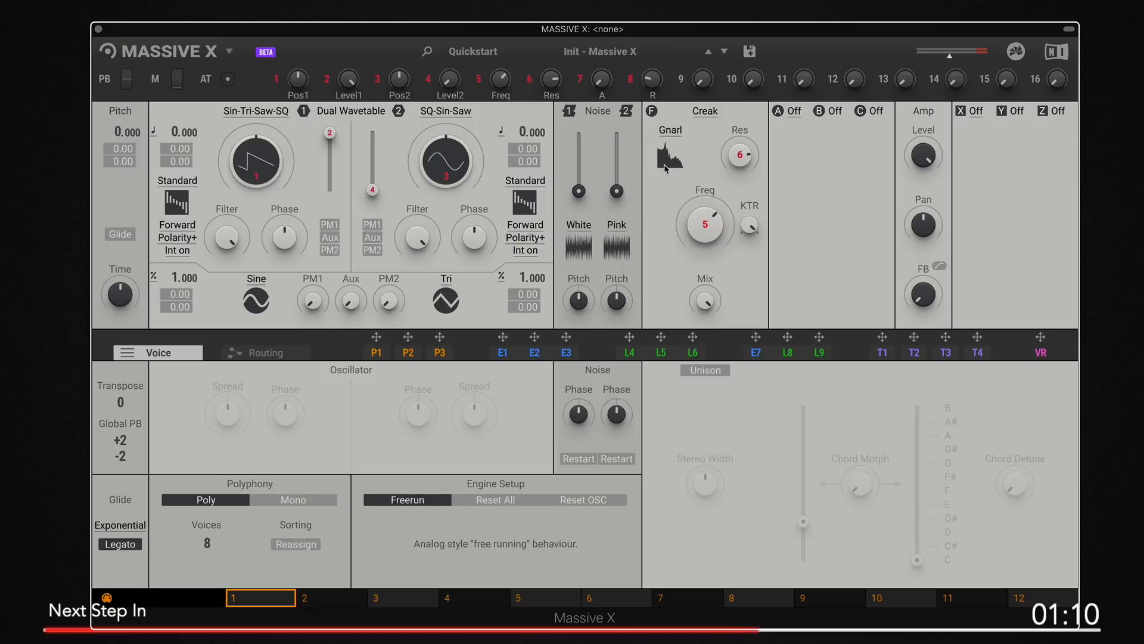
Change the filter to Groian, review its modes while keeping LP4, and adjust the Freq to about its midpoint
{"action": "left_click", "coordinate": [705, 111]}
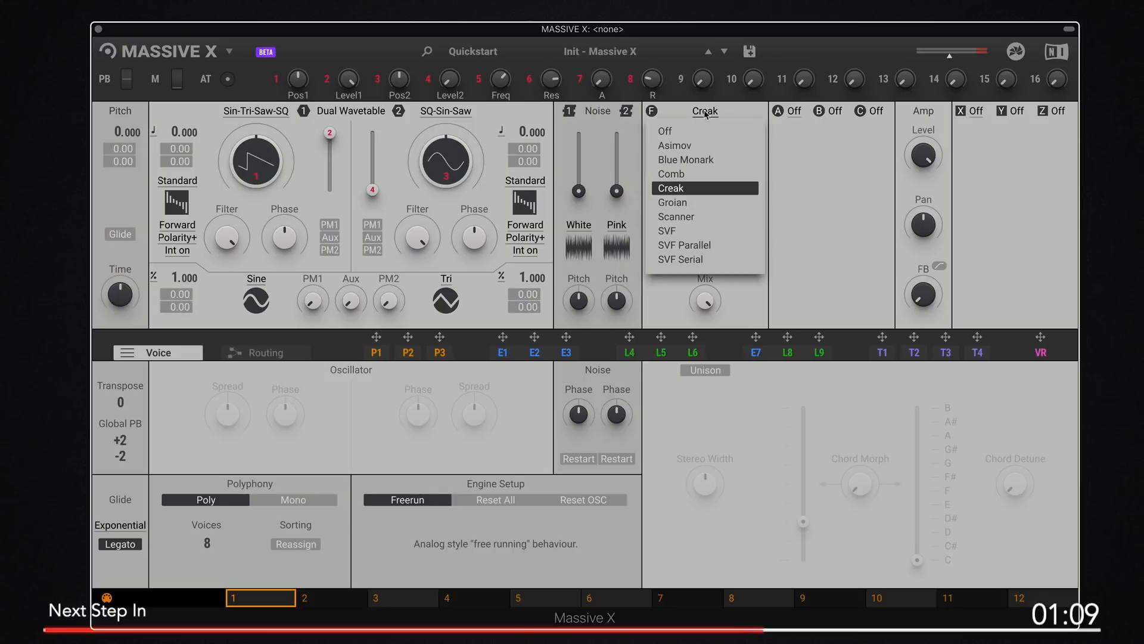
{"action": "left_click", "coordinate": [693, 201]}
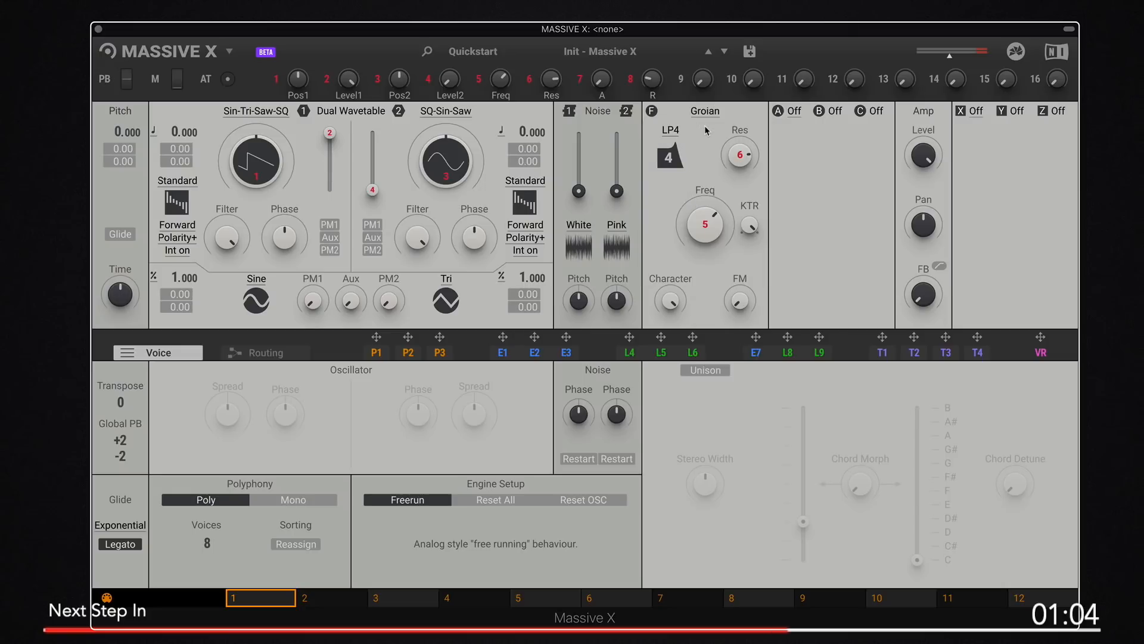
{"action": "left_click", "coordinate": [672, 130]}
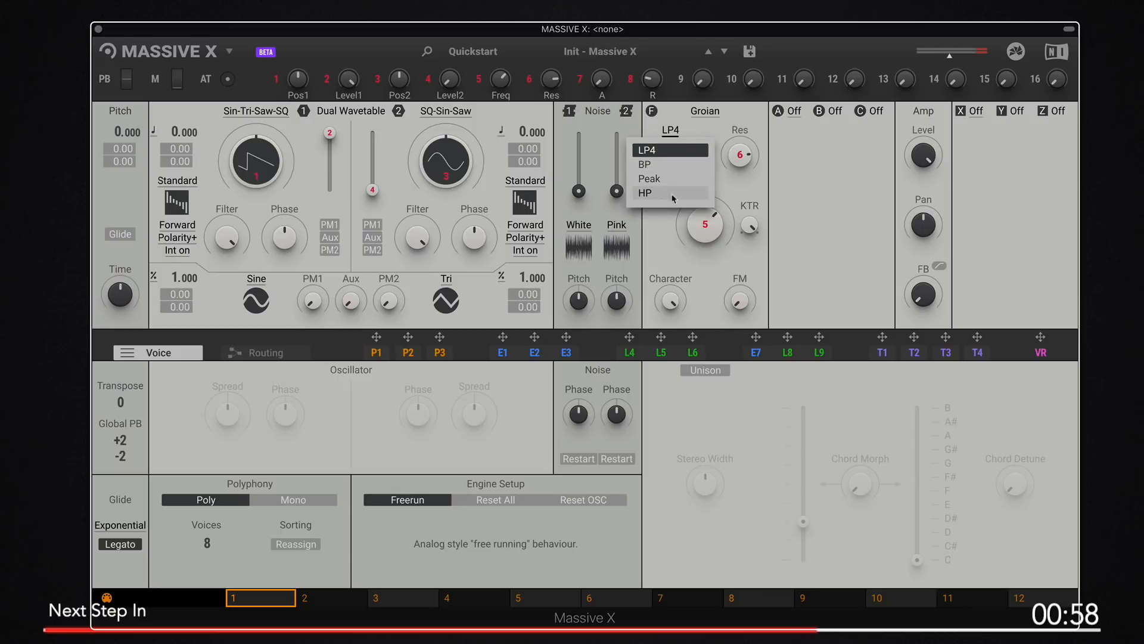
{"action": "left_click", "coordinate": [701, 123]}
{"action": "left_click_drag", "start_coordinate": [704, 192], "coordinate": [698, 119]}
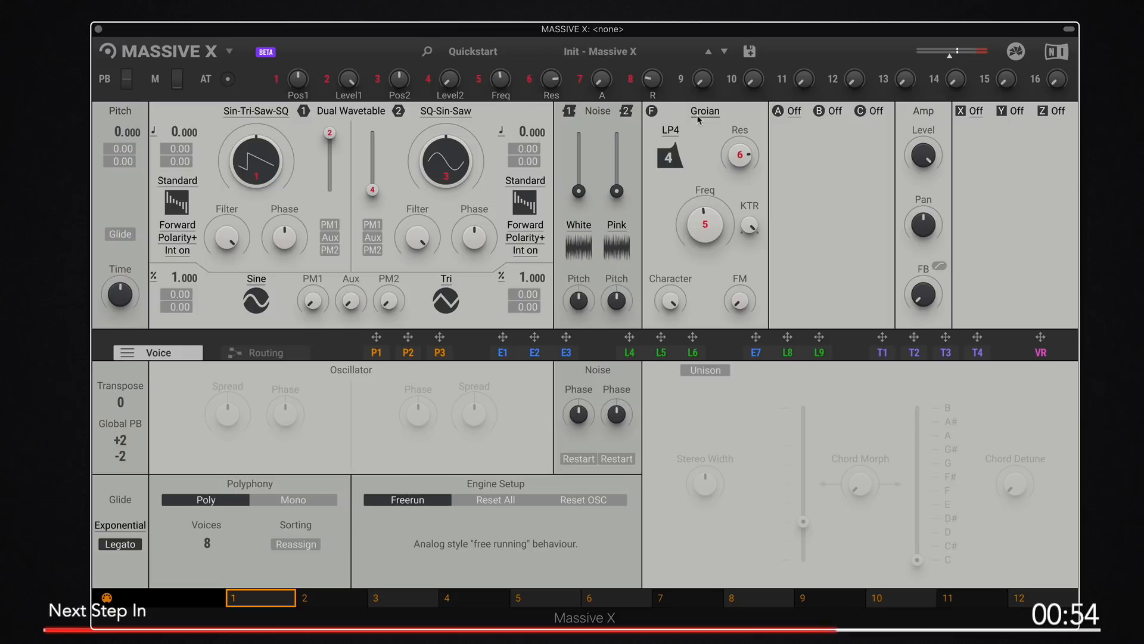
Change the filter to Scanner, review its modes while keeping LP2, and sweep its Freq
{"action": "left_click", "coordinate": [701, 116]}
{"action": "left_click", "coordinate": [709, 216]}
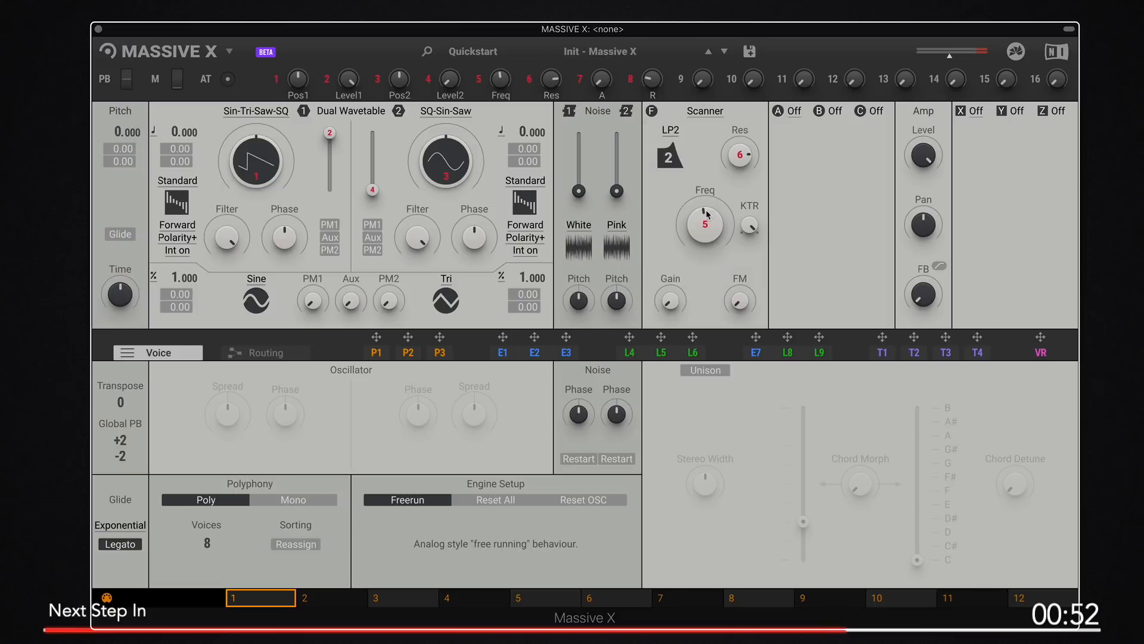
{"action": "left_click", "coordinate": [671, 157]}
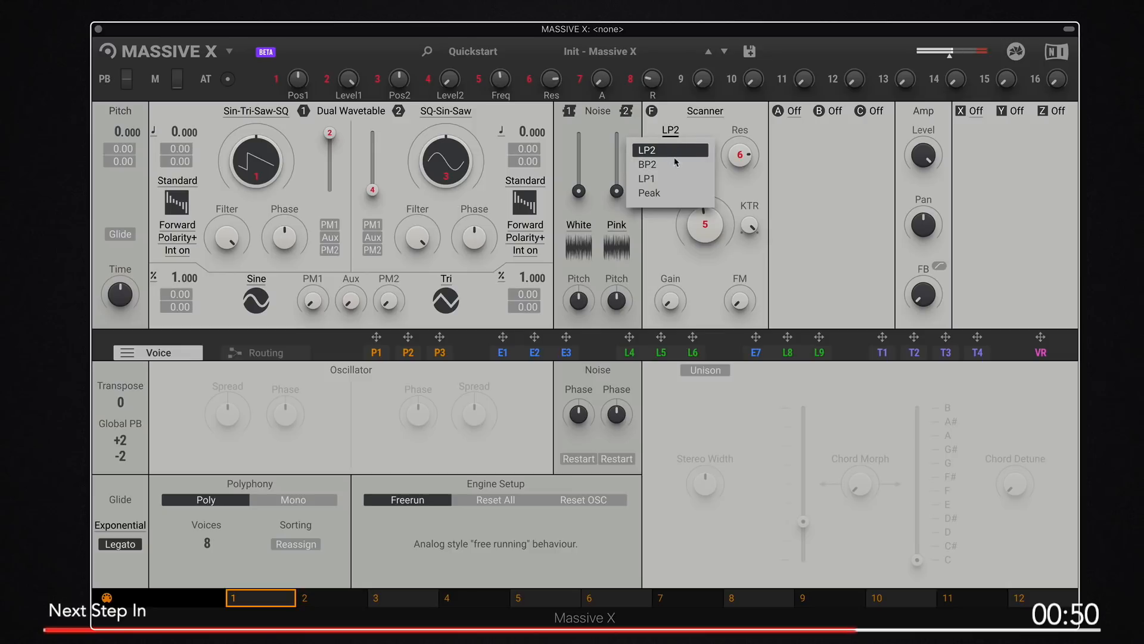
{"action": "left_click", "coordinate": [737, 186]}
{"action": "left_click_drag", "start_coordinate": [706, 222], "coordinate": [706, 179]}
{"action": "mouse_move", "coordinate": [705, 224]}
{"action": "left_mouse_down"}
{"action": "mouse_move", "coordinate": [721, 199]}
{"action": "mouse_move", "coordinate": [705, 239]}
{"action": "left_mouse_up"}
{"action": "left_click", "coordinate": [671, 130]}
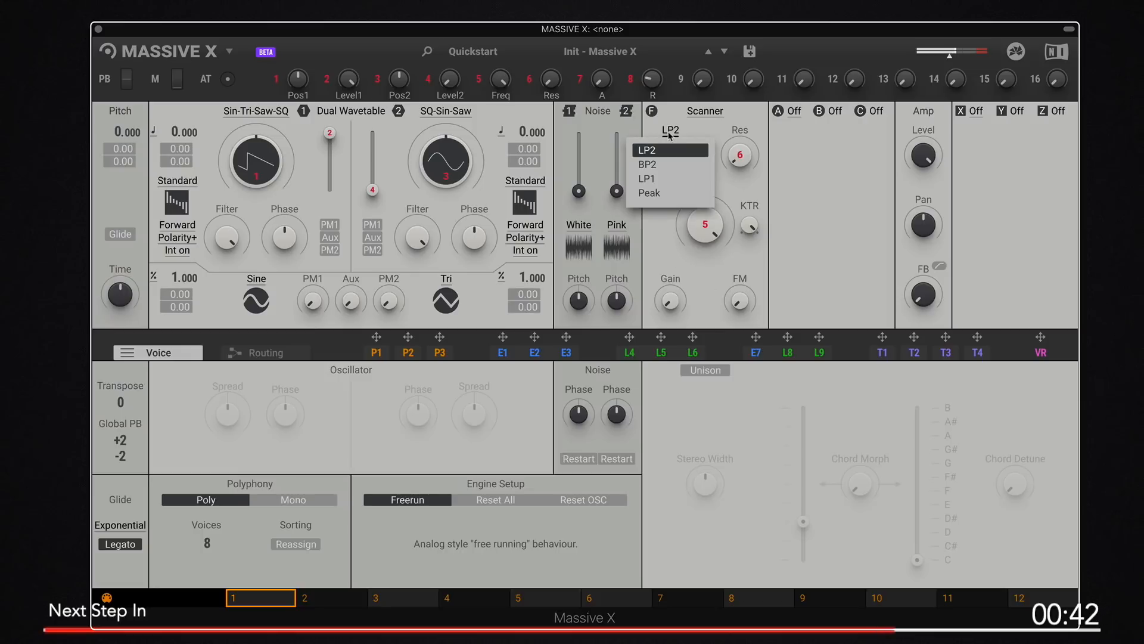
Set the filter to SVF and review its available modes
{"action": "left_click", "coordinate": [705, 111]}
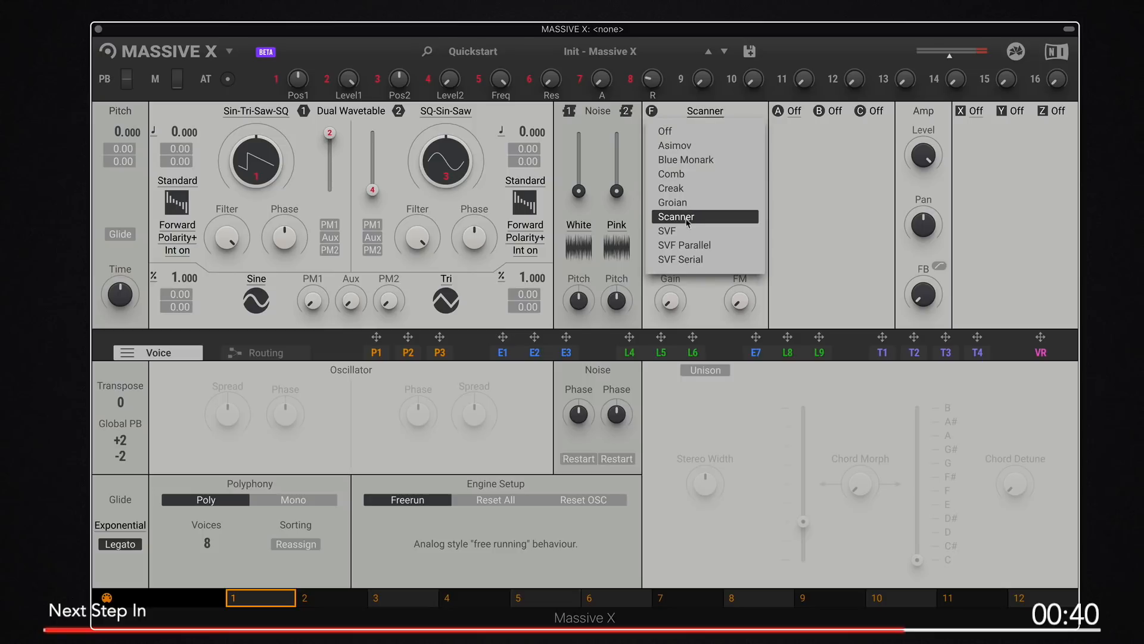
{"action": "left_click", "coordinate": [687, 231]}
{"action": "left_click", "coordinate": [670, 131]}
{"action": "left_click", "coordinate": [705, 111]}
Switch the filter to SVF Parallel and from there to SVF Serial
{"action": "left_click", "coordinate": [705, 111]}
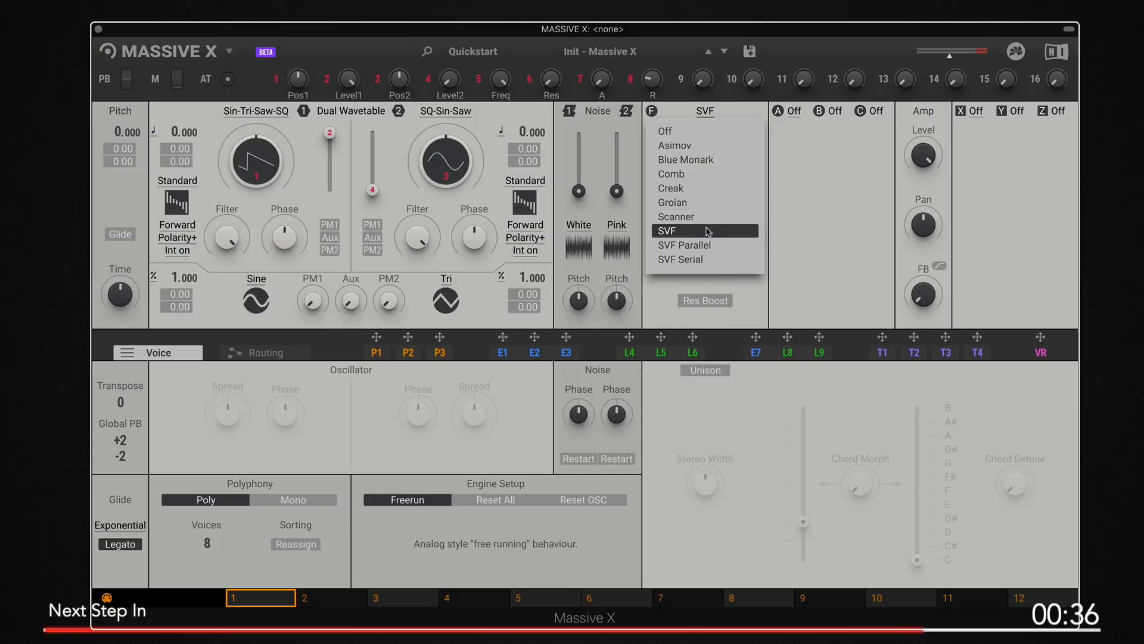
{"action": "left_click", "coordinate": [709, 246]}
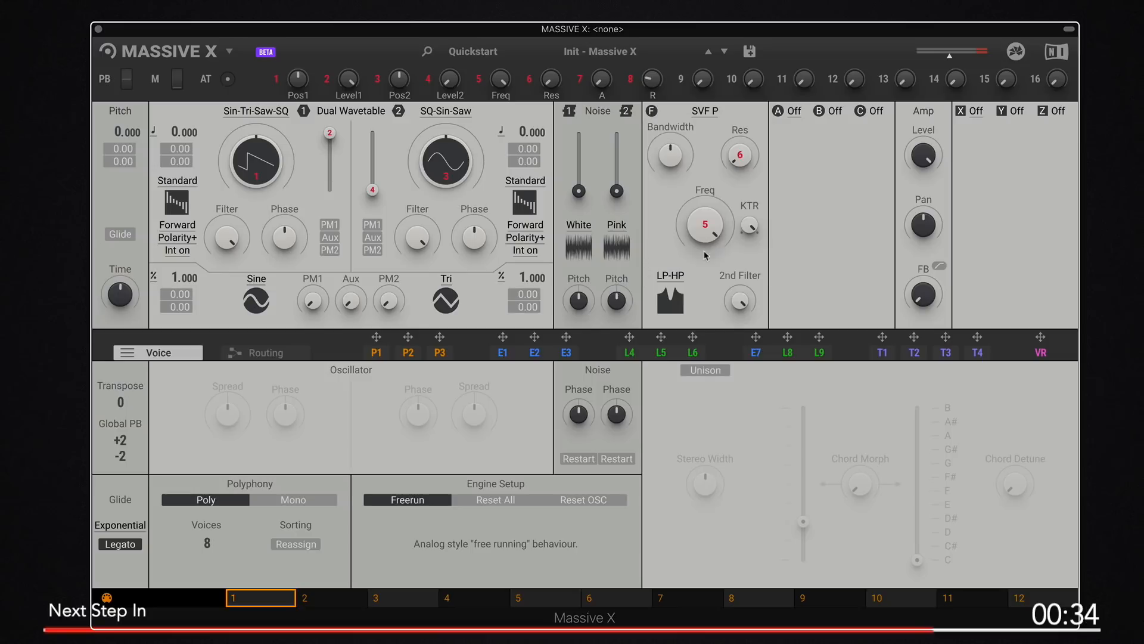
{"action": "left_click", "coordinate": [706, 115]}
{"action": "left_click", "coordinate": [685, 258]}
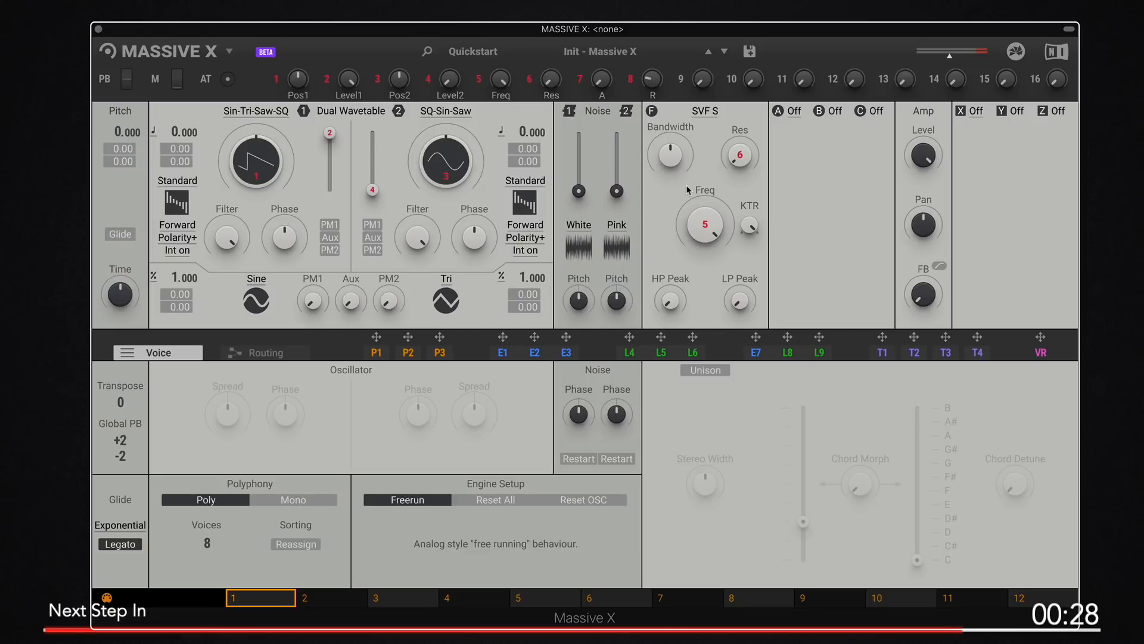
{"action": "left_click", "coordinate": [705, 112]}
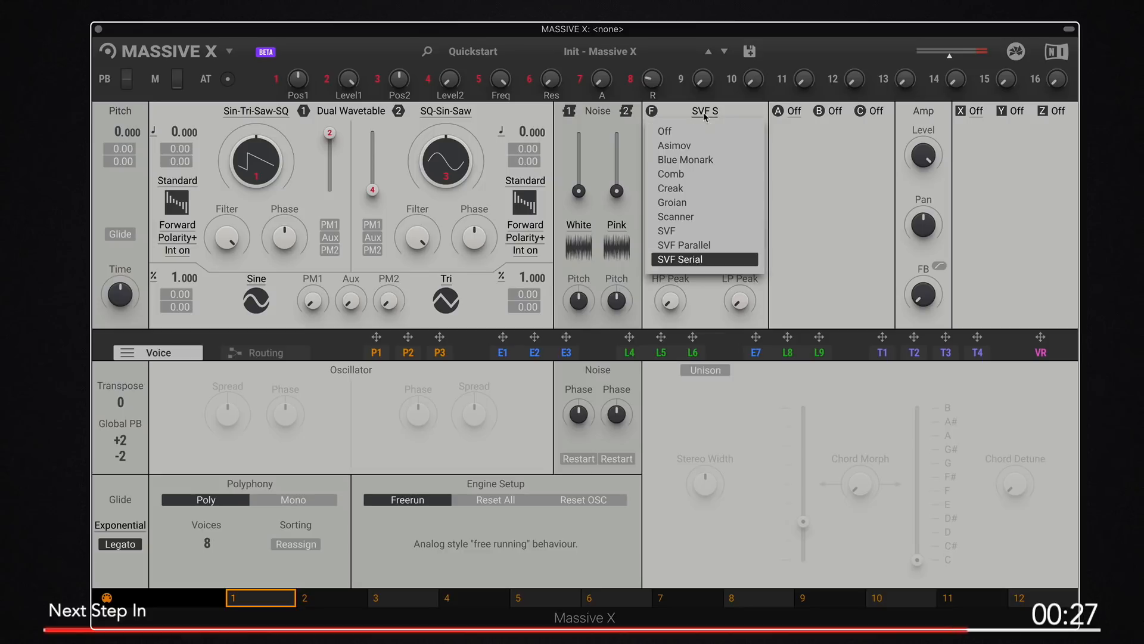
{"action": "left_click", "coordinate": [687, 257]}
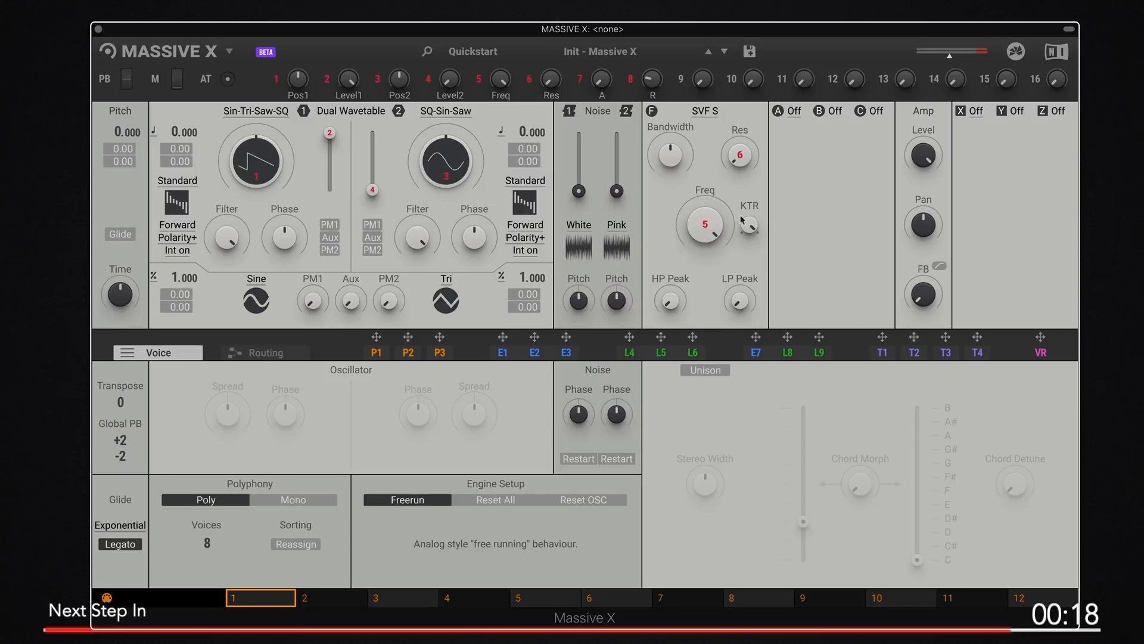
Revisit the Asimov filter and switch from it to Blue Monark
{"action": "left_click", "coordinate": [709, 113]}
{"action": "left_click", "coordinate": [695, 150]}
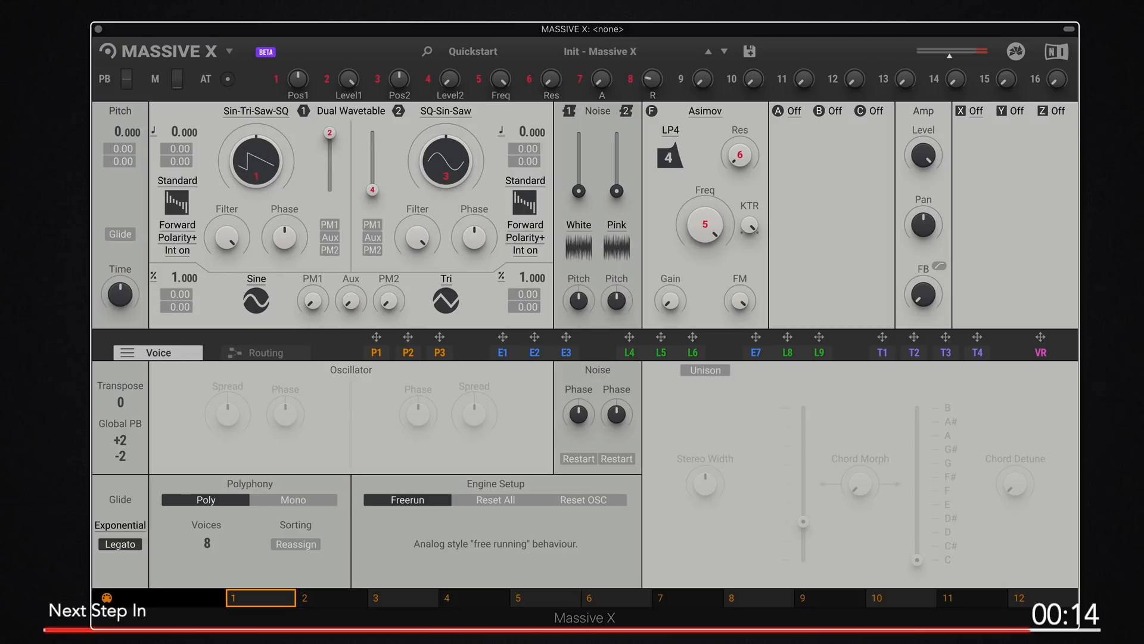
{"action": "left_click", "coordinate": [691, 111]}
{"action": "left_click", "coordinate": [694, 146]}
{"action": "left_click", "coordinate": [709, 109]}
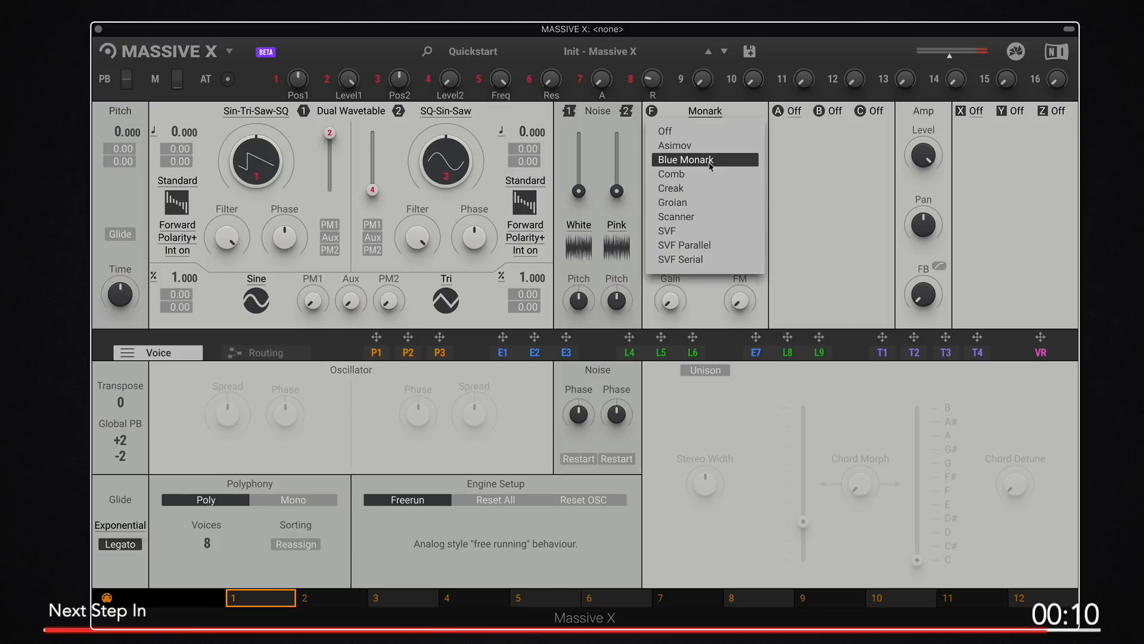
Switch the filter to Groian and return it to Scanner in LP2 mode
{"action": "left_click", "coordinate": [693, 204]}
{"action": "left_click", "coordinate": [702, 113]}
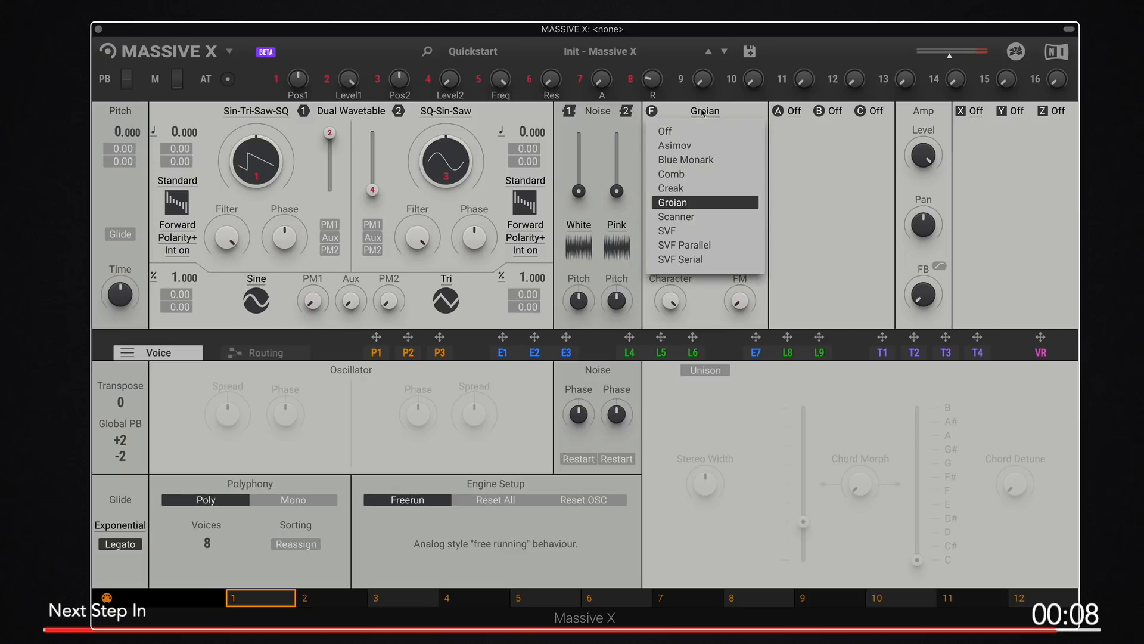
{"action": "left_click", "coordinate": [696, 218]}
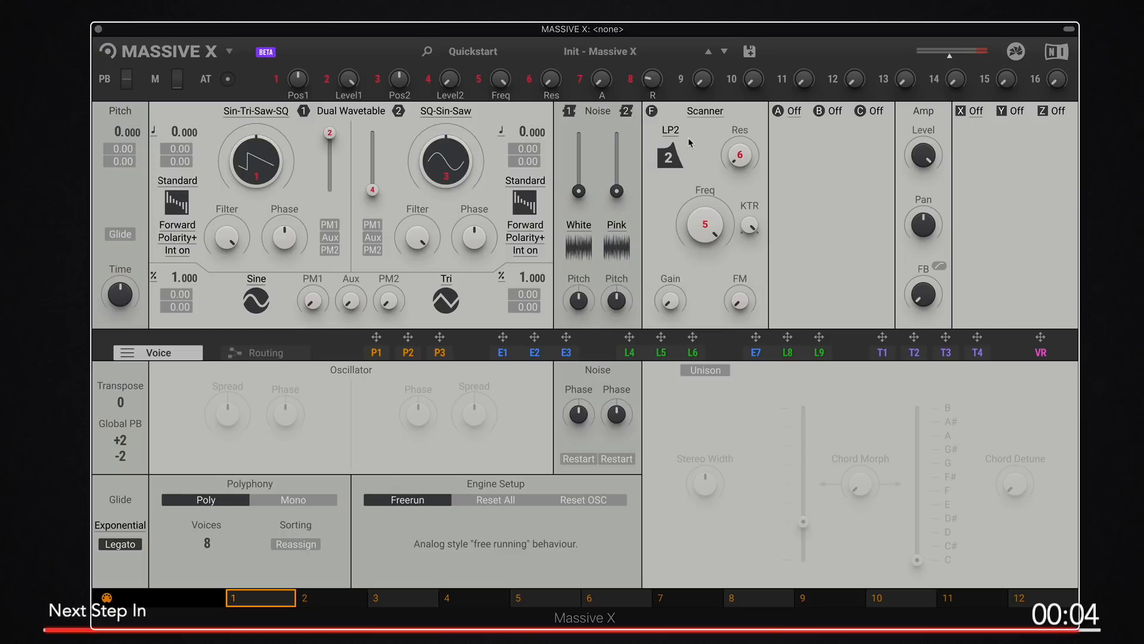
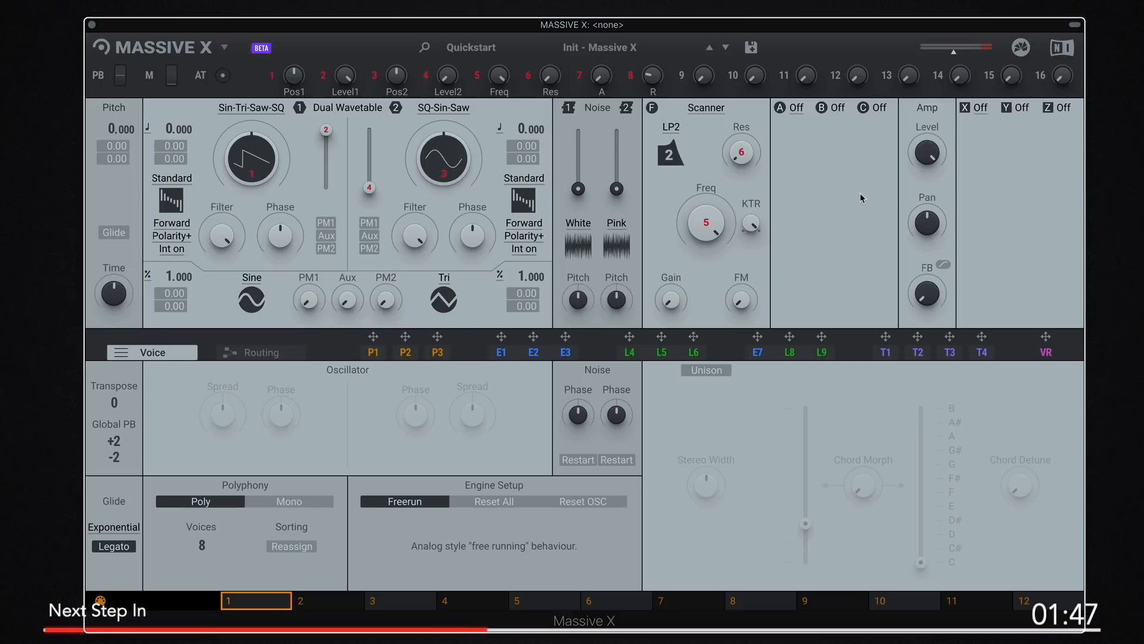
Load Anima into insert slot A and adjust its Pitch and Smear
{"action": "left_click", "coordinate": [799, 109]}
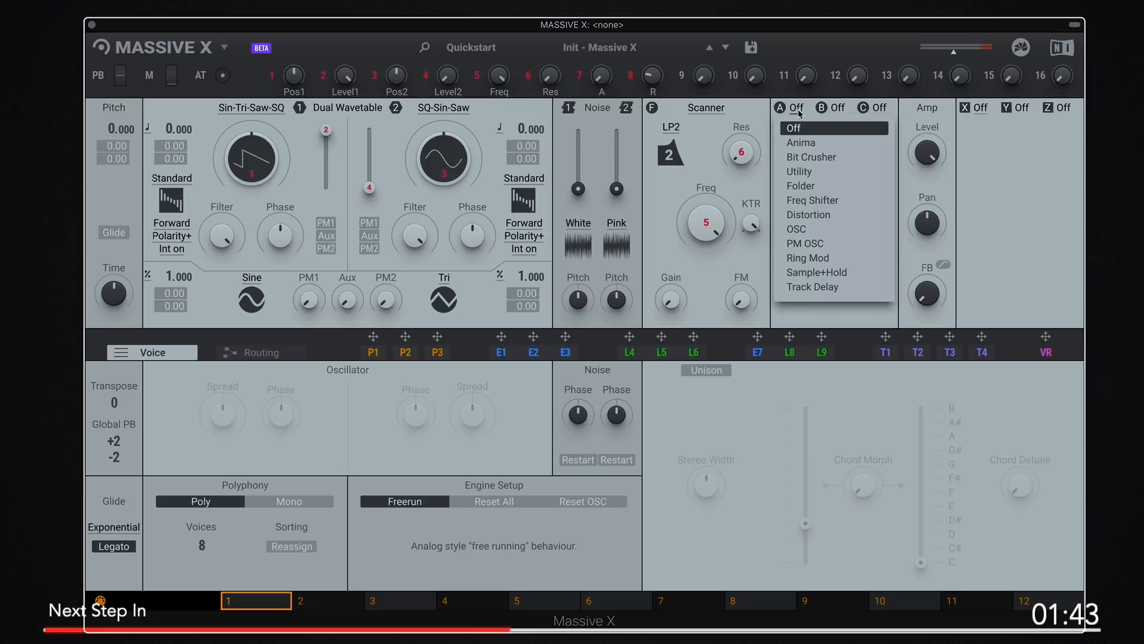
{"action": "left_click", "coordinate": [803, 143]}
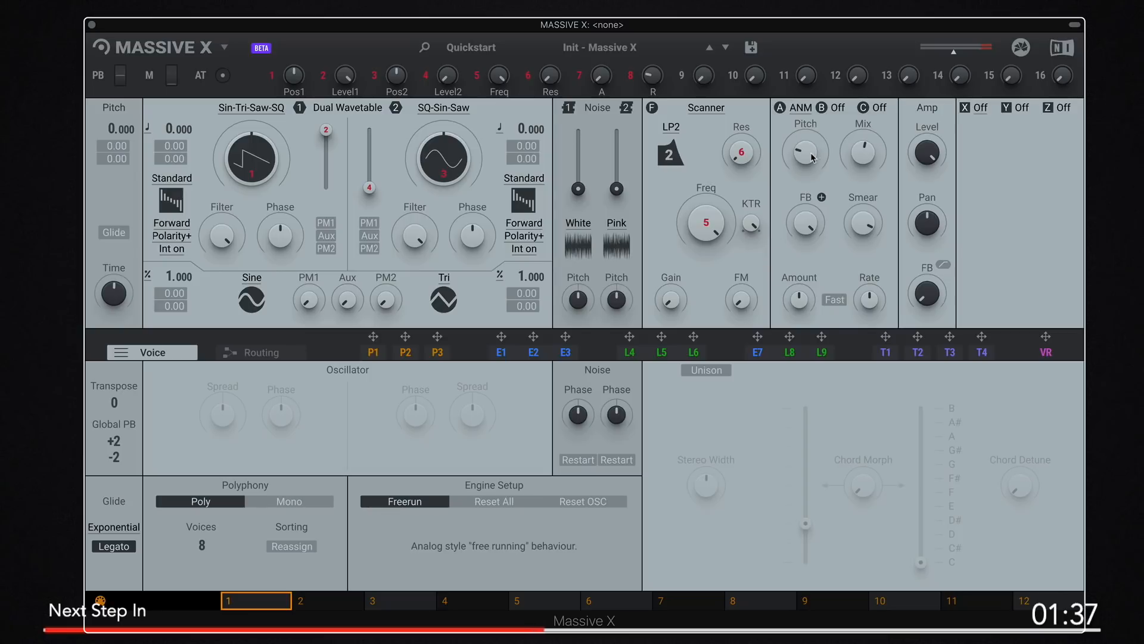
{"action": "left_click_drag", "start_coordinate": [812, 150], "coordinate": [813, 110]}
{"action": "left_click_drag", "start_coordinate": [813, 150], "coordinate": [835, 263]}
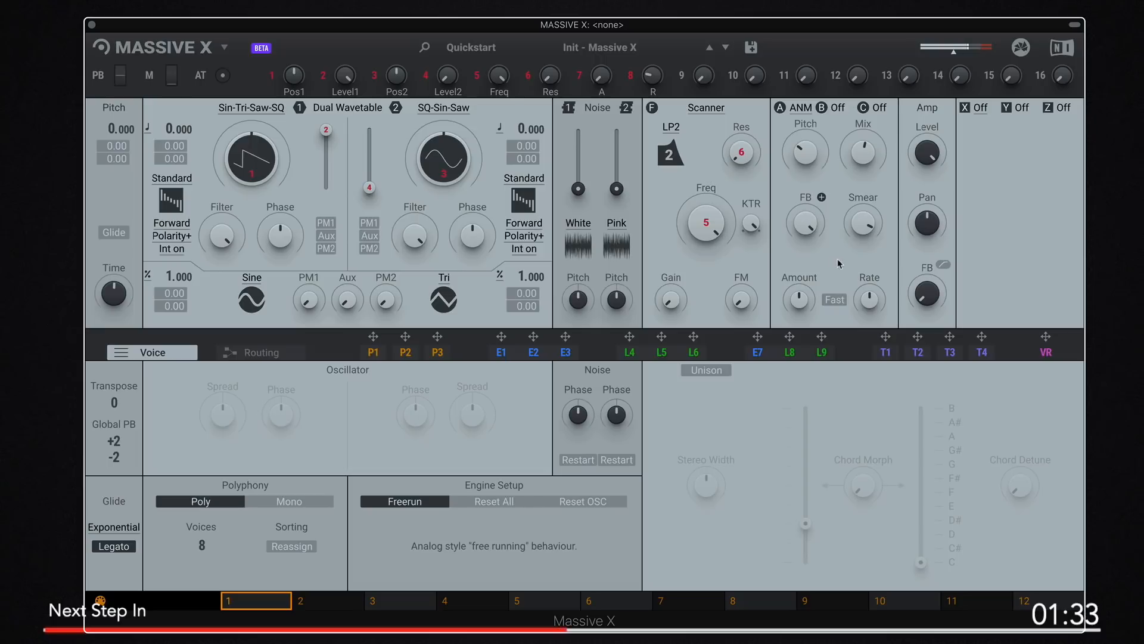
{"action": "left_click_drag", "start_coordinate": [863, 222], "coordinate": [863, 193]}
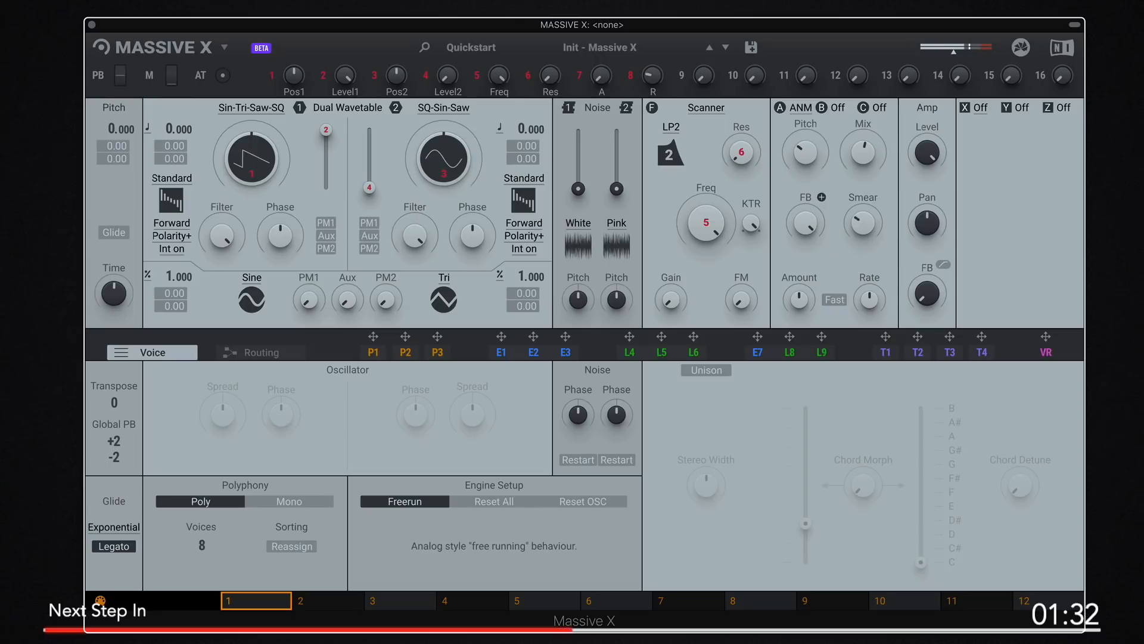
Replace Anima with OSC in insert slot A and lower wavetable oscillator 1's level to zero
{"action": "left_click", "coordinate": [802, 108]}
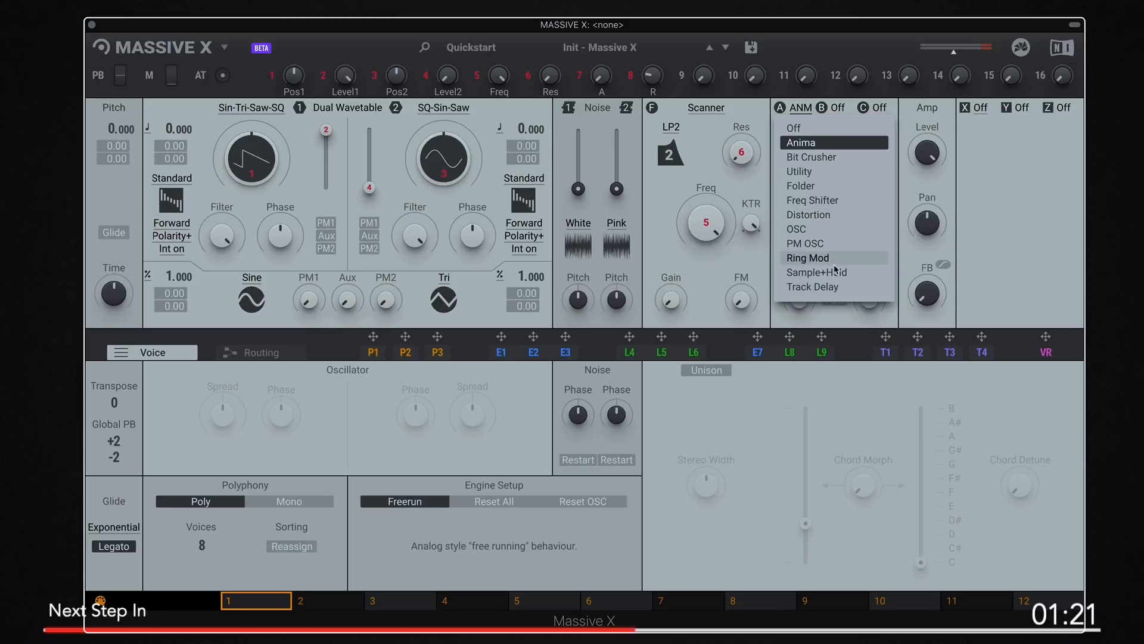
{"action": "left_click", "coordinate": [815, 229]}
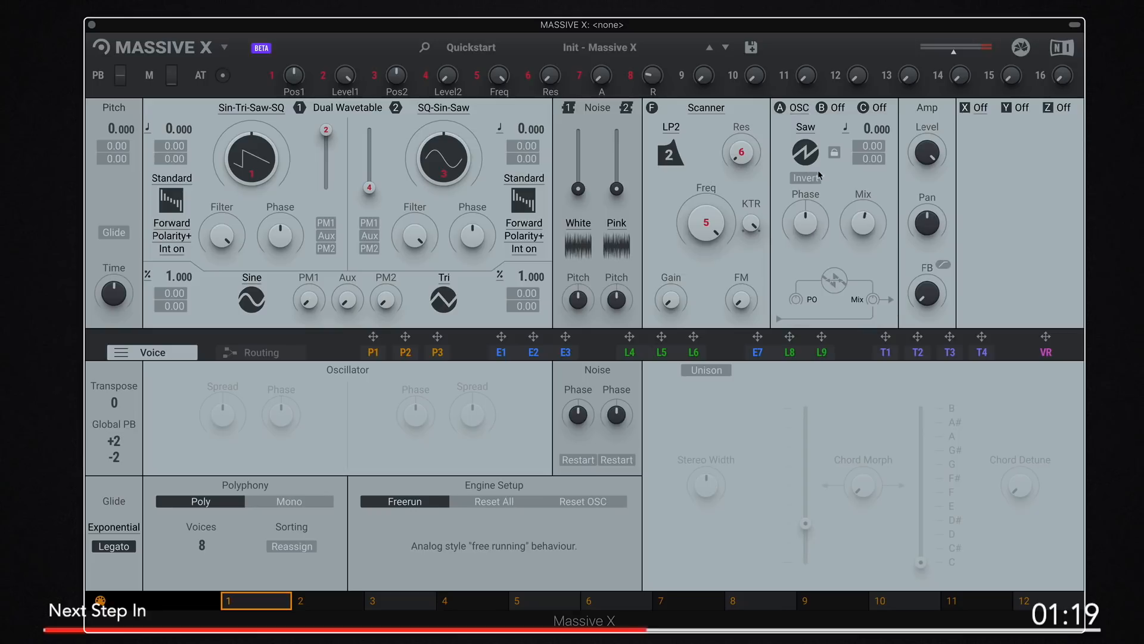
{"action": "left_click_drag", "start_coordinate": [326, 130], "coordinate": [326, 187]}
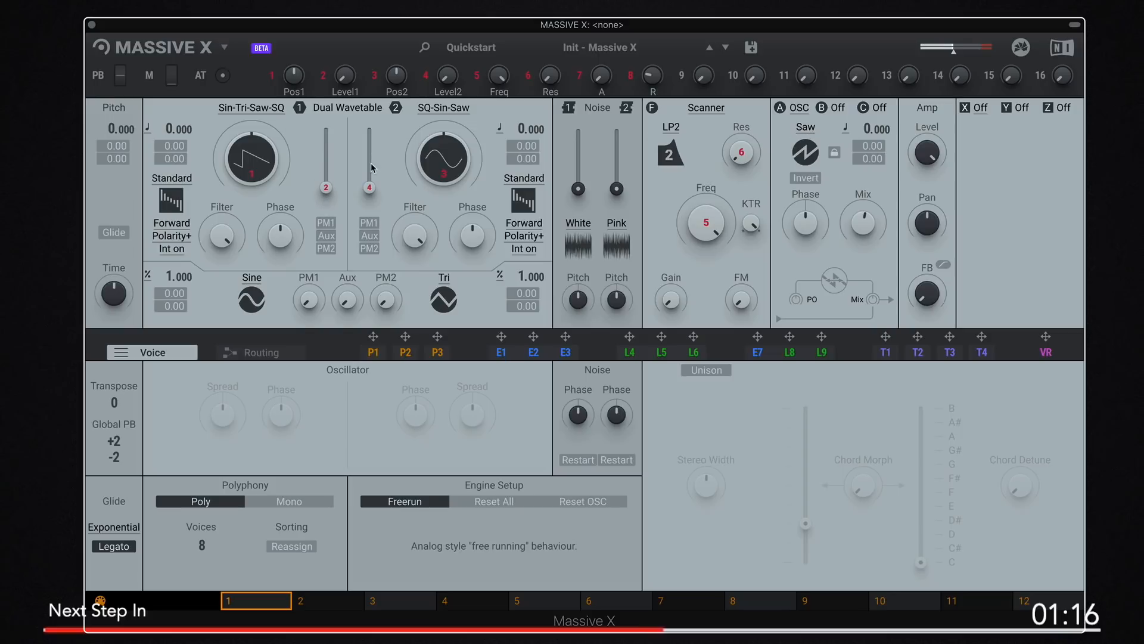
Set the insert oscillator's waveform to Sine and review its other waveform options
{"action": "left_click", "coordinate": [796, 157]}
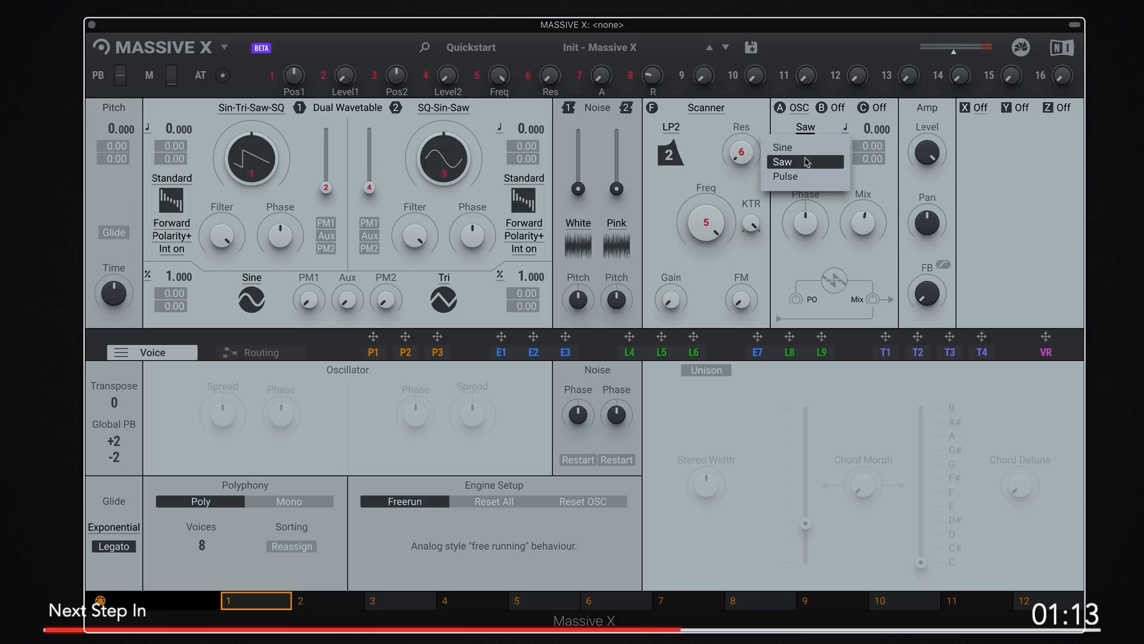
{"action": "left_click", "coordinate": [804, 147]}
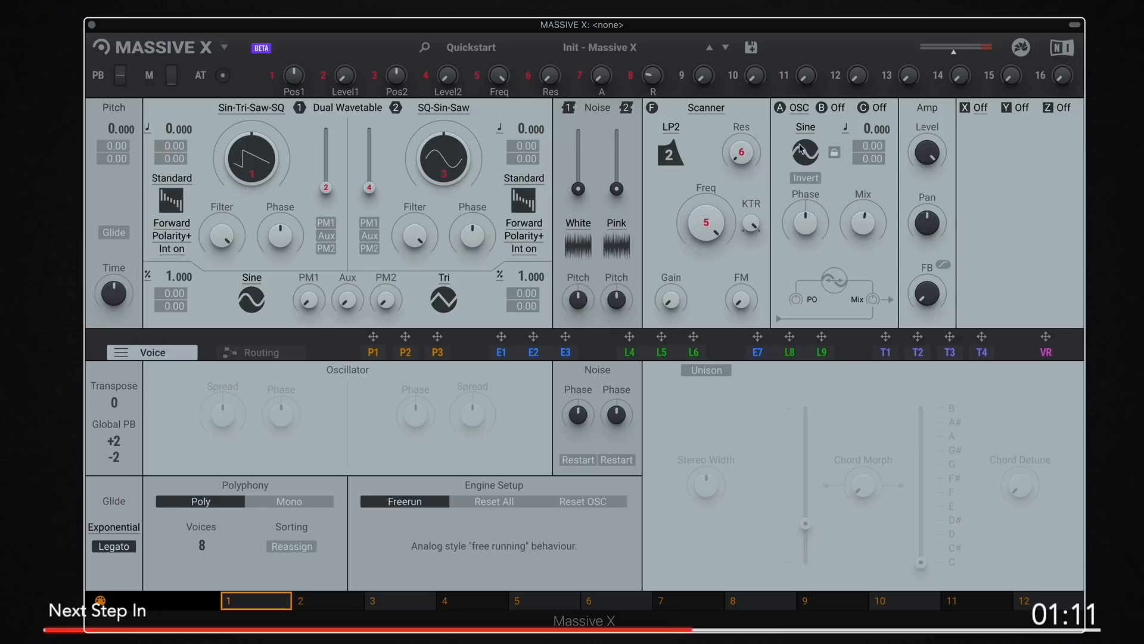
{"action": "left_click", "coordinate": [802, 132]}
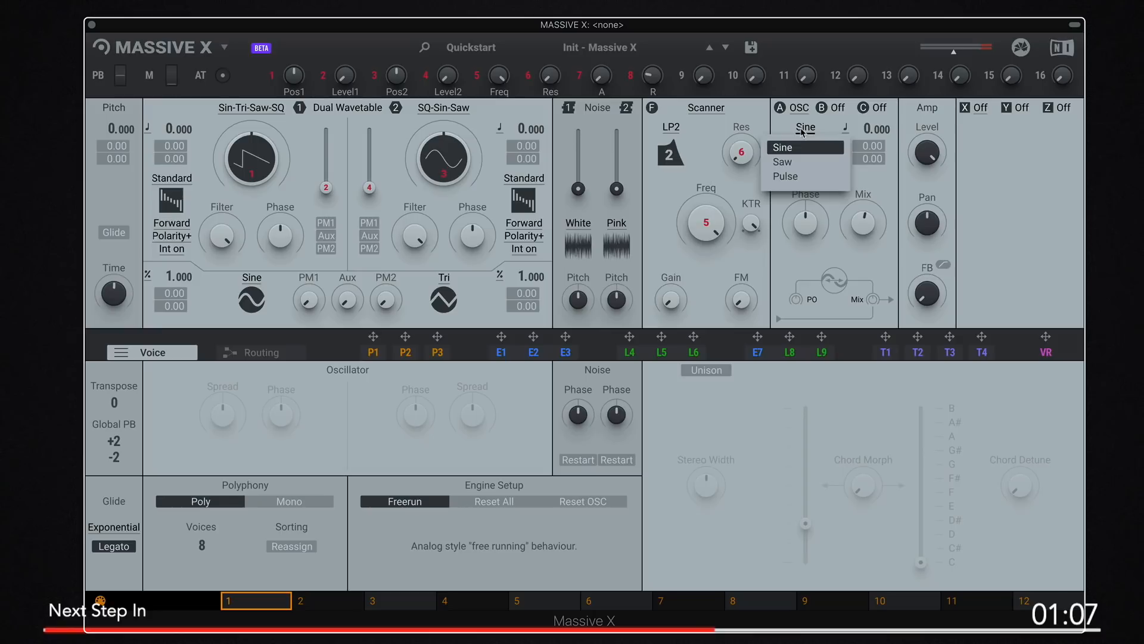
Try PM OSC in insert slot A, and replace it with Utility while keeping both of its filters Off
{"action": "left_click", "coordinate": [798, 112]}
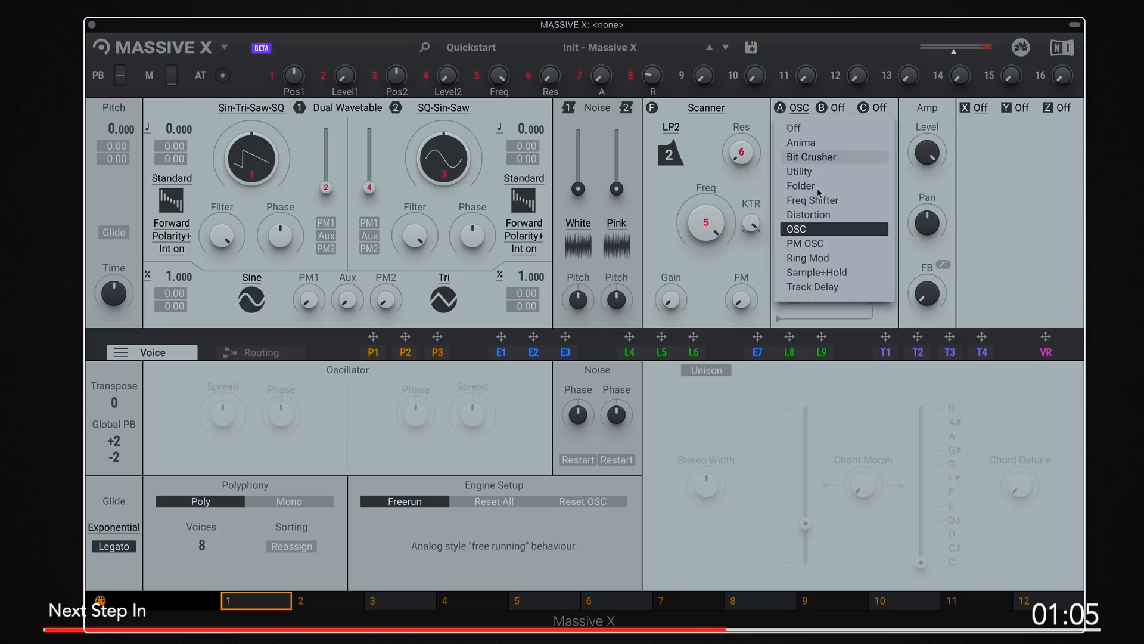
{"action": "left_click", "coordinate": [833, 242]}
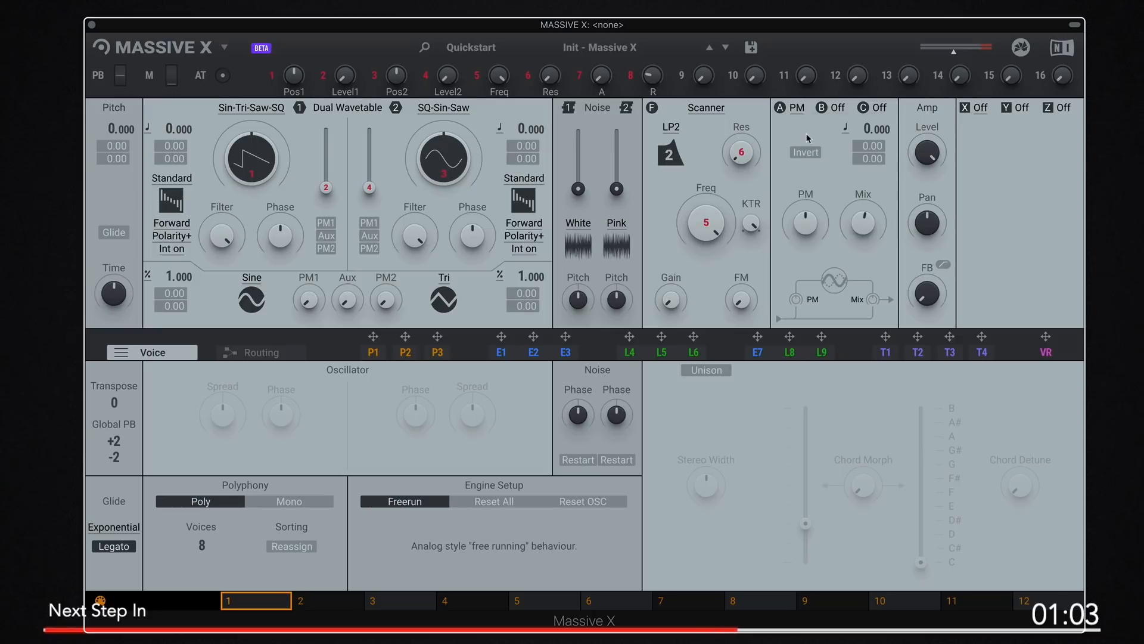
{"action": "left_click", "coordinate": [794, 112]}
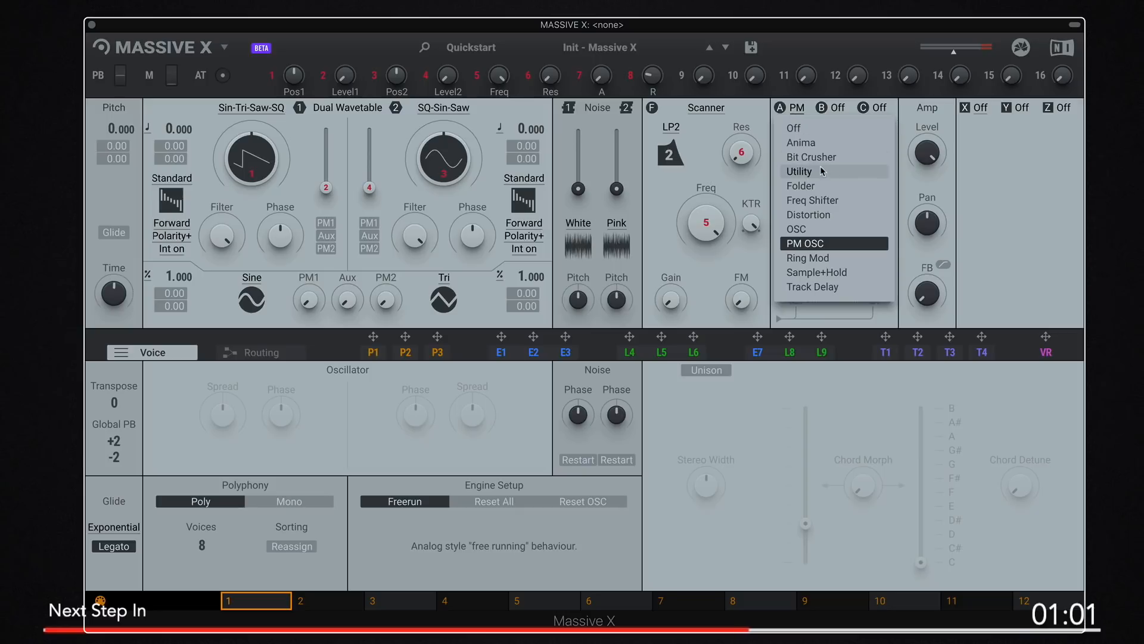
{"action": "left_click", "coordinate": [820, 166]}
{"action": "left_click", "coordinate": [806, 127]}
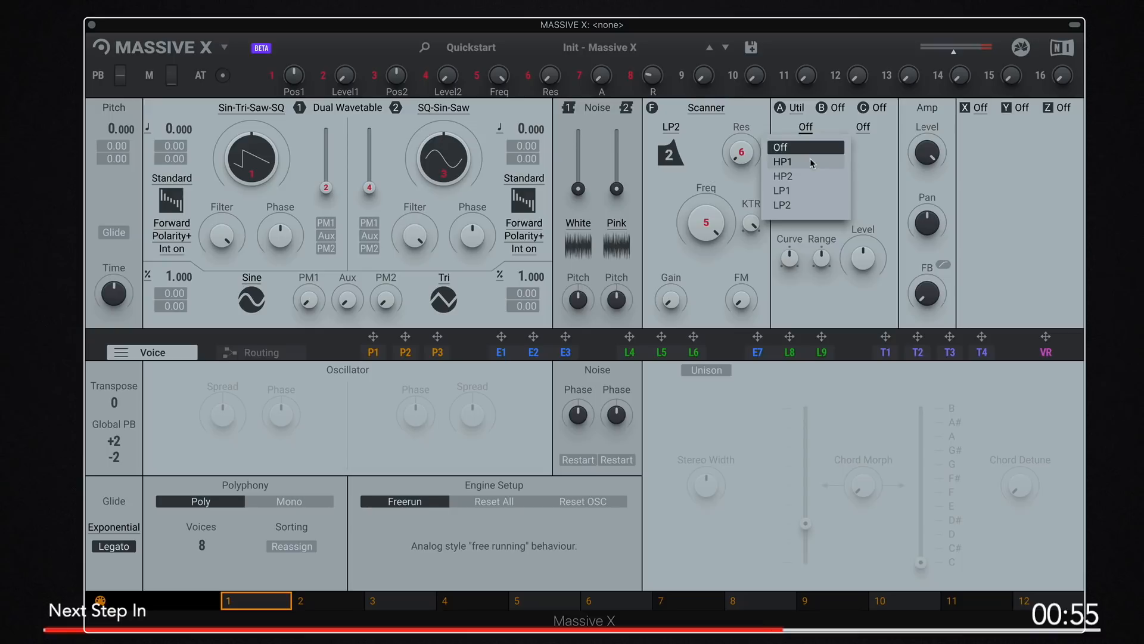
{"action": "left_click", "coordinate": [857, 148]}
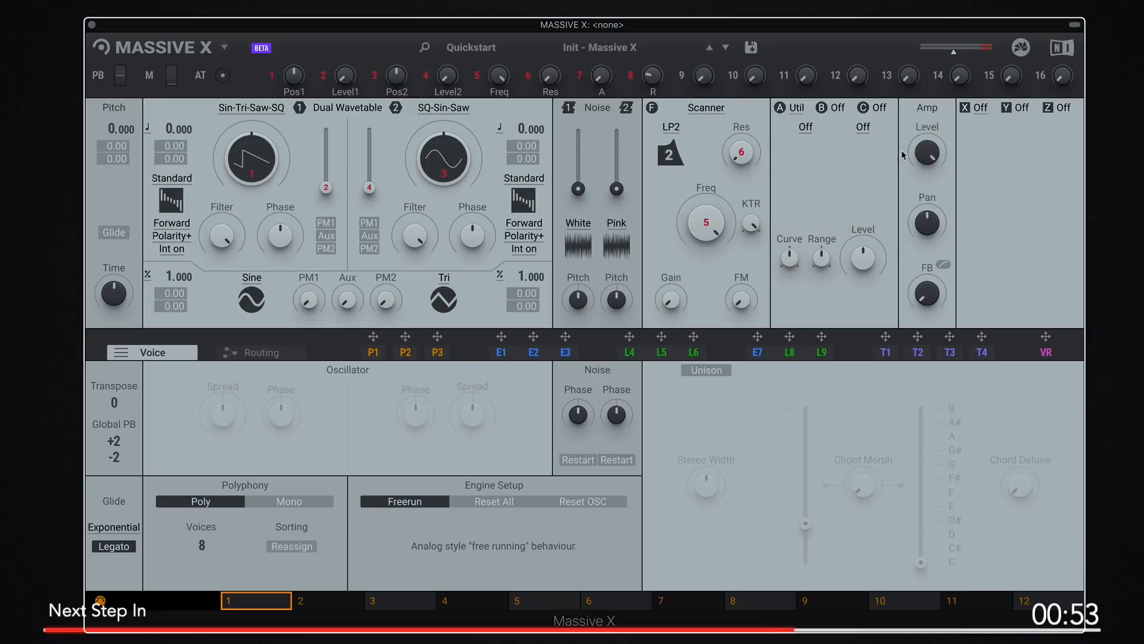
Load Dimension Expander into effect slot X and replace it with Equalizer
{"action": "left_click", "coordinate": [976, 112]}
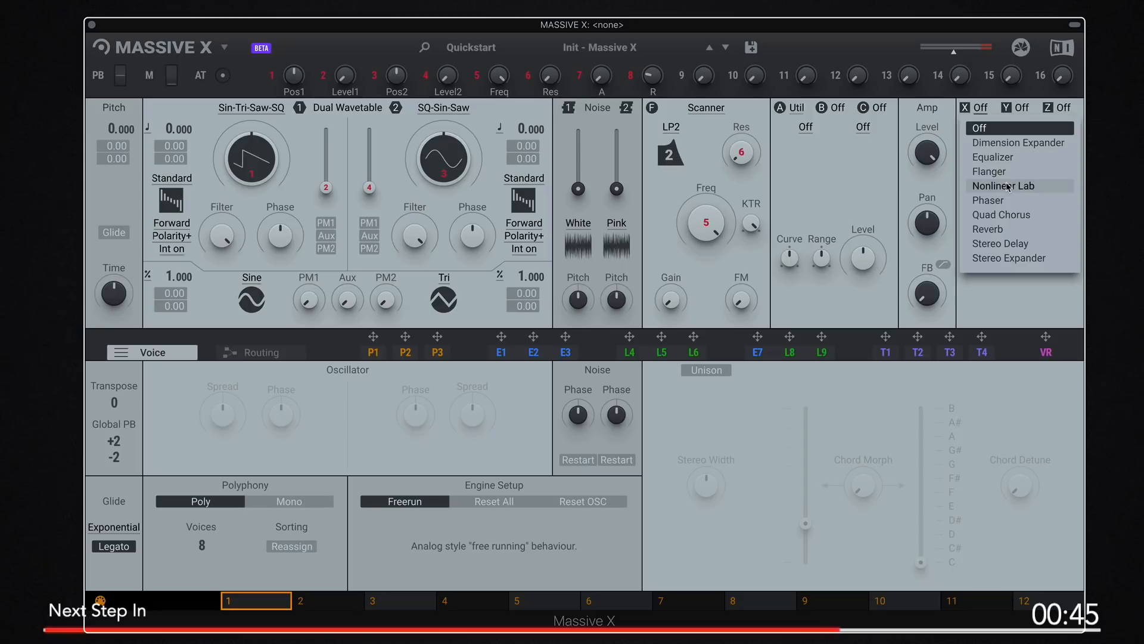
{"action": "left_click", "coordinate": [1010, 147]}
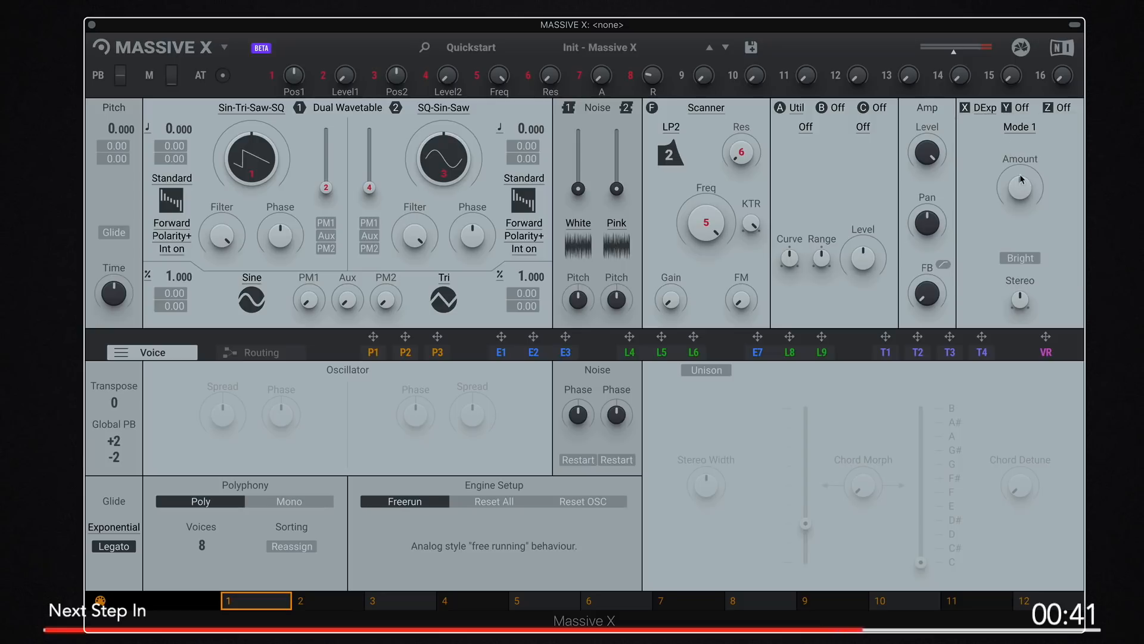
{"action": "left_click", "coordinate": [987, 109]}
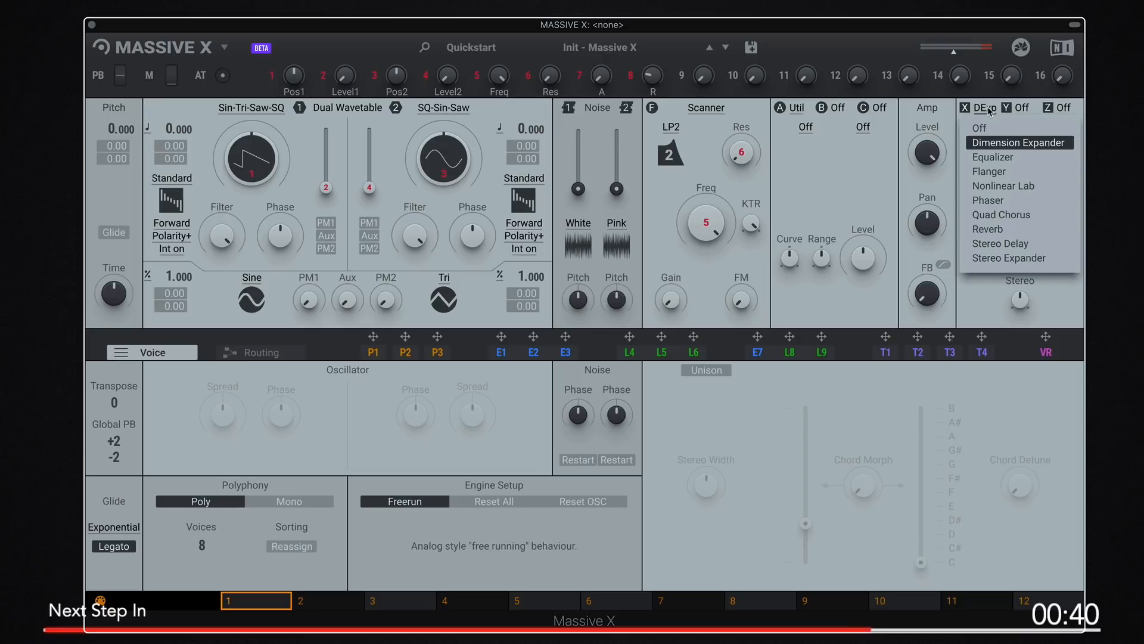
{"action": "left_click", "coordinate": [1007, 158]}
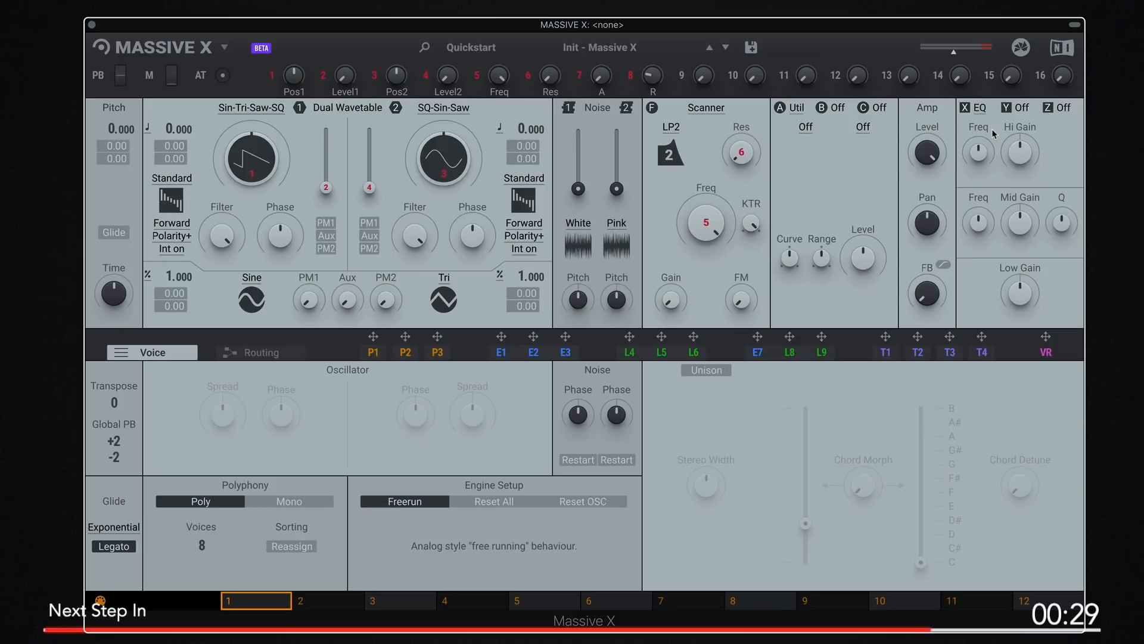
Try Flanger in effect slot X, and replace it with Nonlinear Lab set to Overdrive
{"action": "left_click", "coordinate": [980, 109]}
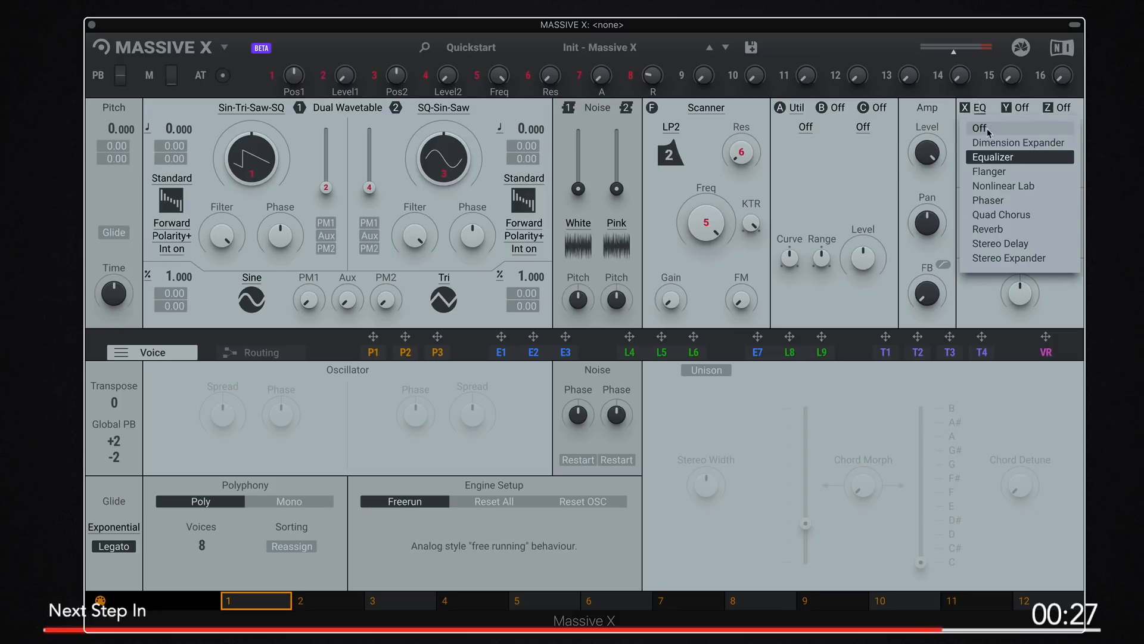
{"action": "left_click", "coordinate": [996, 173]}
{"action": "left_click", "coordinate": [981, 109]}
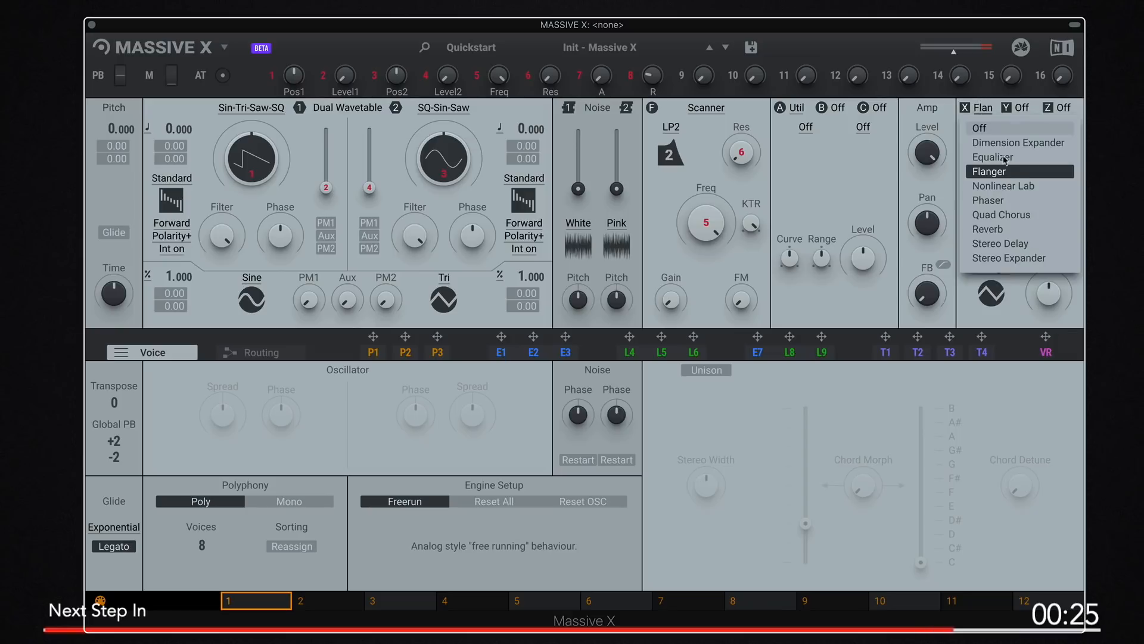
{"action": "left_click", "coordinate": [1011, 188]}
{"action": "left_click", "coordinate": [992, 127]}
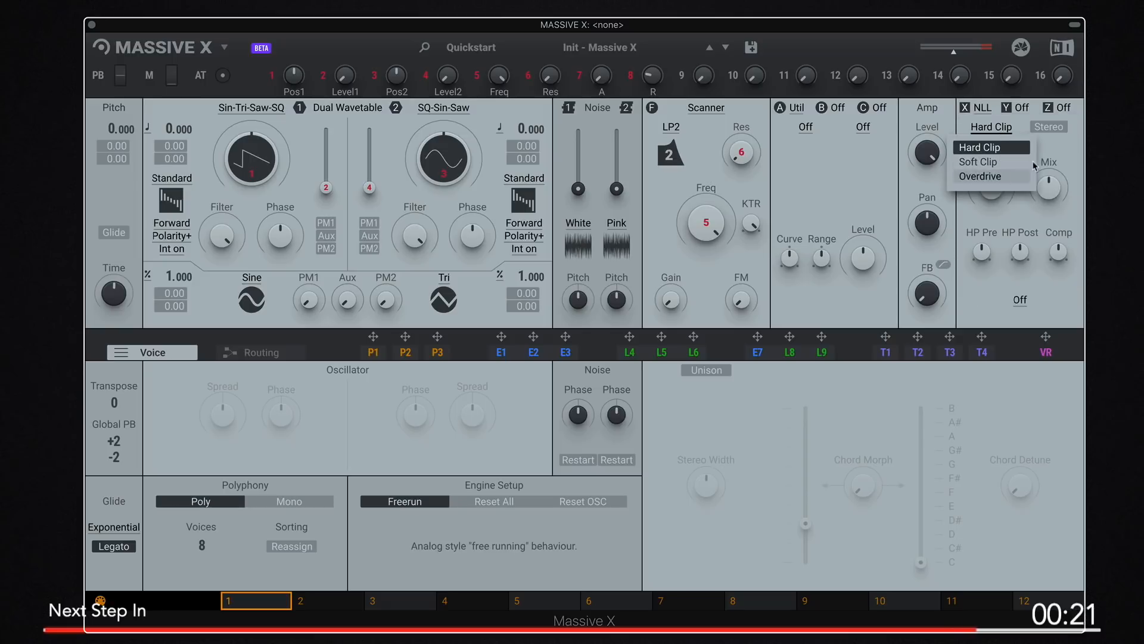
{"action": "left_click", "coordinate": [982, 177]}
Load Reverb into effect slot X, review its reverb types, and set the type to Fat Synth
{"action": "left_click", "coordinate": [980, 109]}
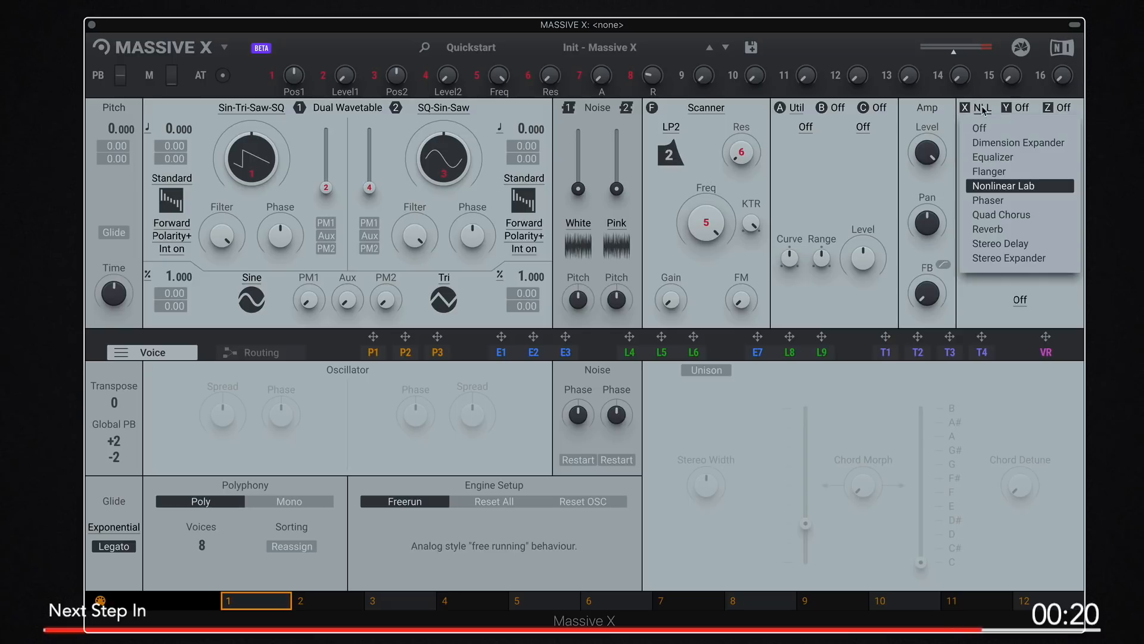
{"action": "left_click", "coordinate": [1012, 229]}
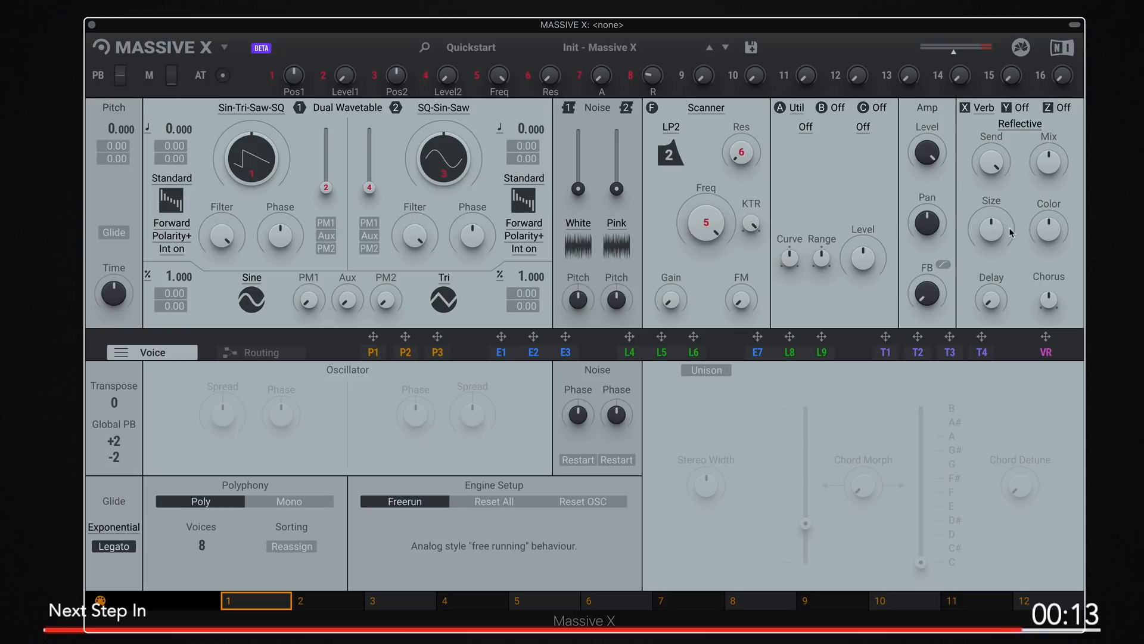
{"action": "left_click", "coordinate": [1004, 124]}
{"action": "left_click", "coordinate": [1005, 125]}
{"action": "left_click", "coordinate": [1005, 124]}
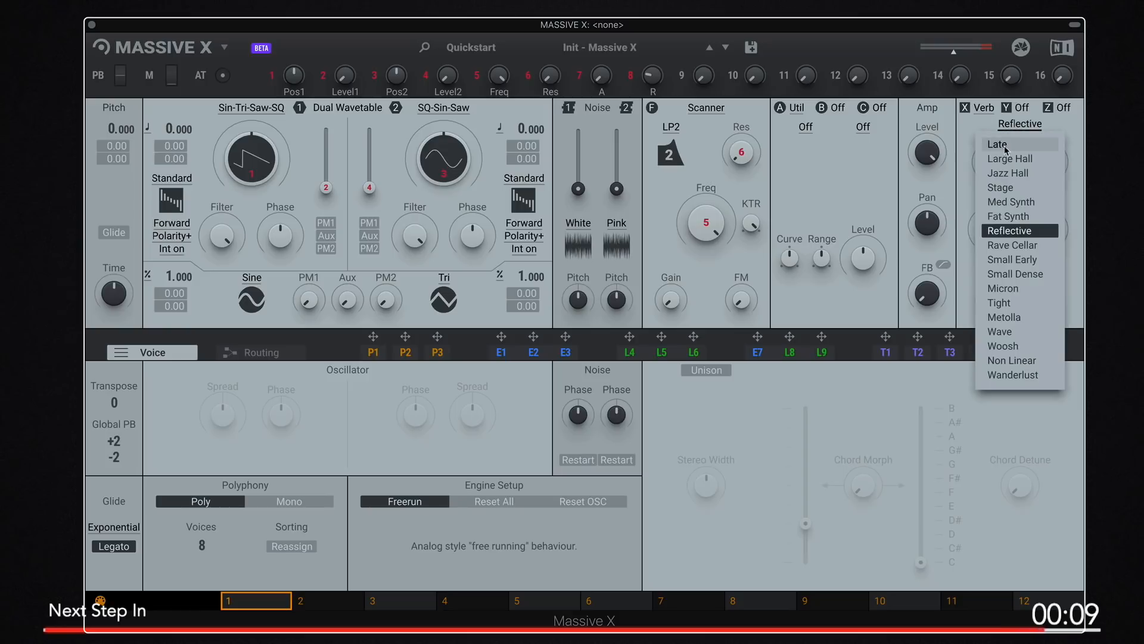
{"action": "left_click", "coordinate": [1007, 148]}
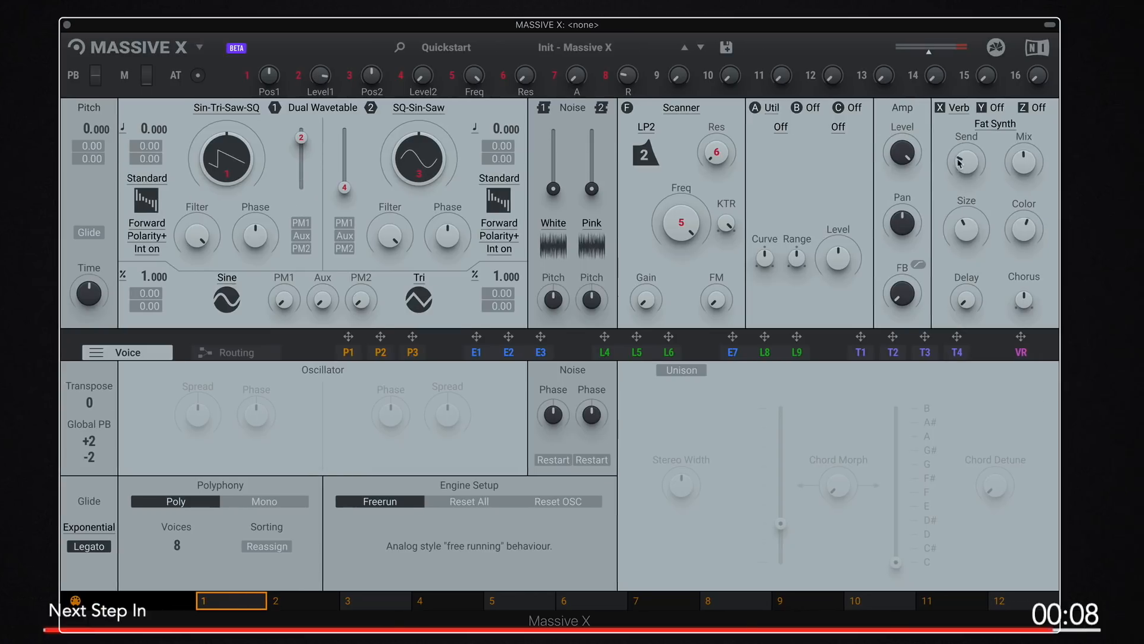
{"action": "left_click", "coordinate": [1013, 125]}
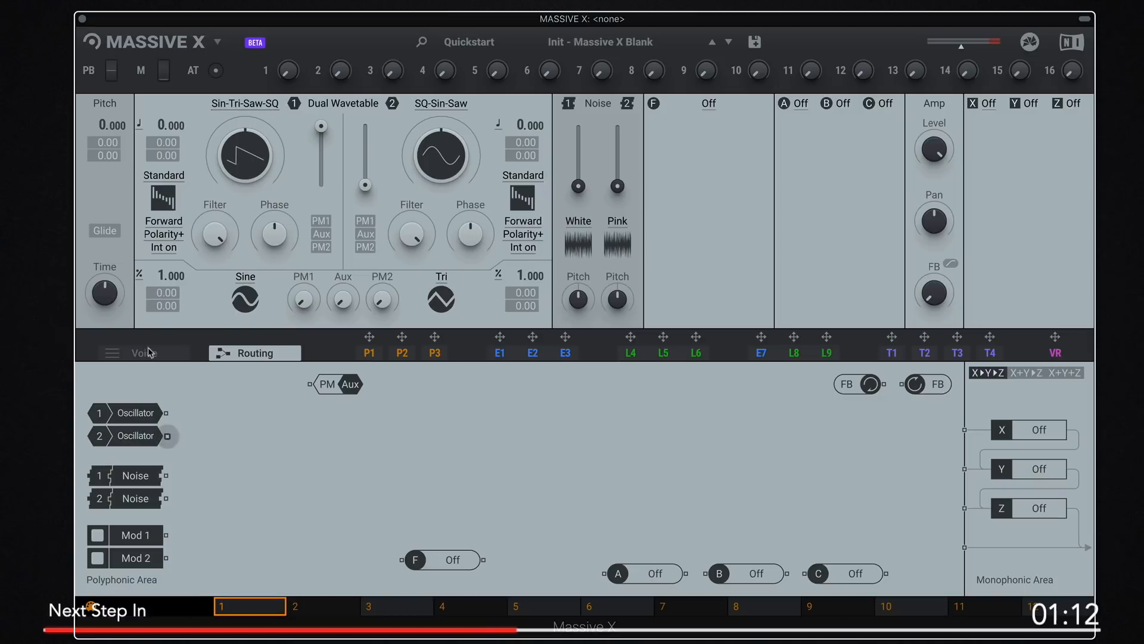
Route oscillator 1 directly to the final output in the blank patch, and remove that connection
{"action": "left_click", "coordinate": [245, 103]}
{"action": "left_click", "coordinate": [438, 95]}
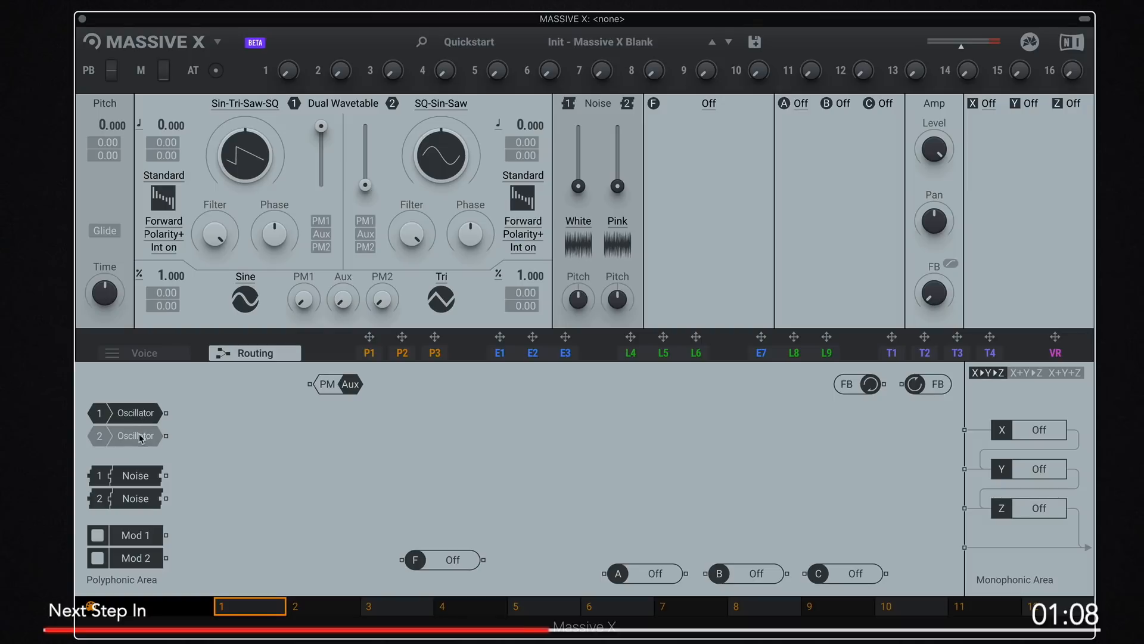
{"action": "mouse_move", "coordinate": [321, 129]}
{"action": "left_mouse_down"}
{"action": "mouse_move", "coordinate": [321, 191]}
{"action": "mouse_move", "coordinate": [320, 126]}
{"action": "left_mouse_up"}
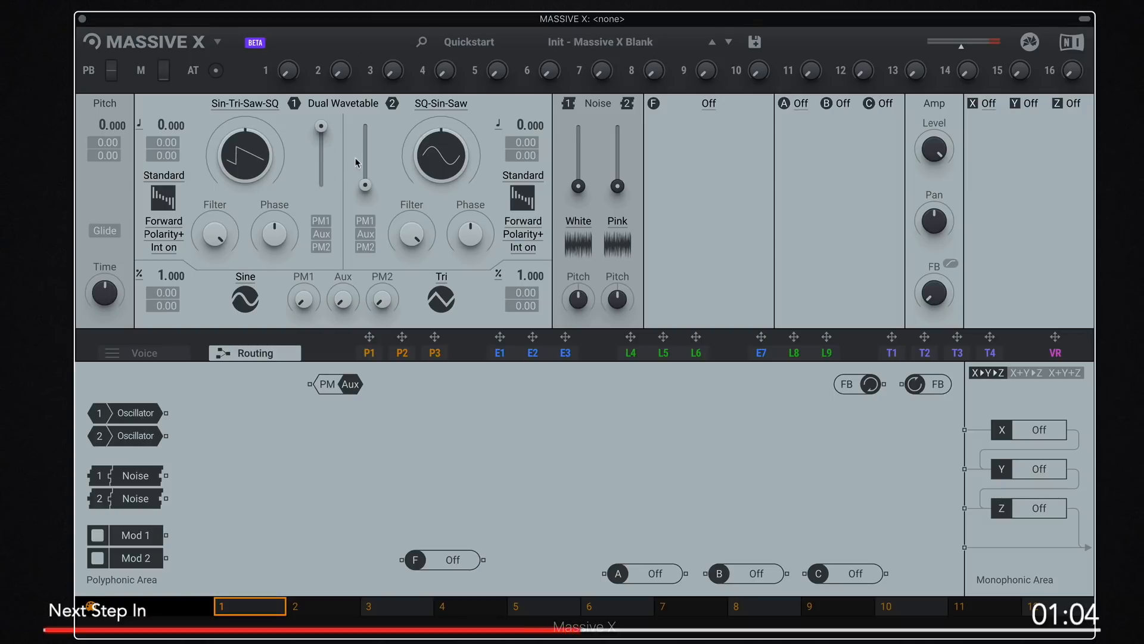
{"action": "left_click_drag", "start_coordinate": [168, 414], "coordinate": [964, 545]}
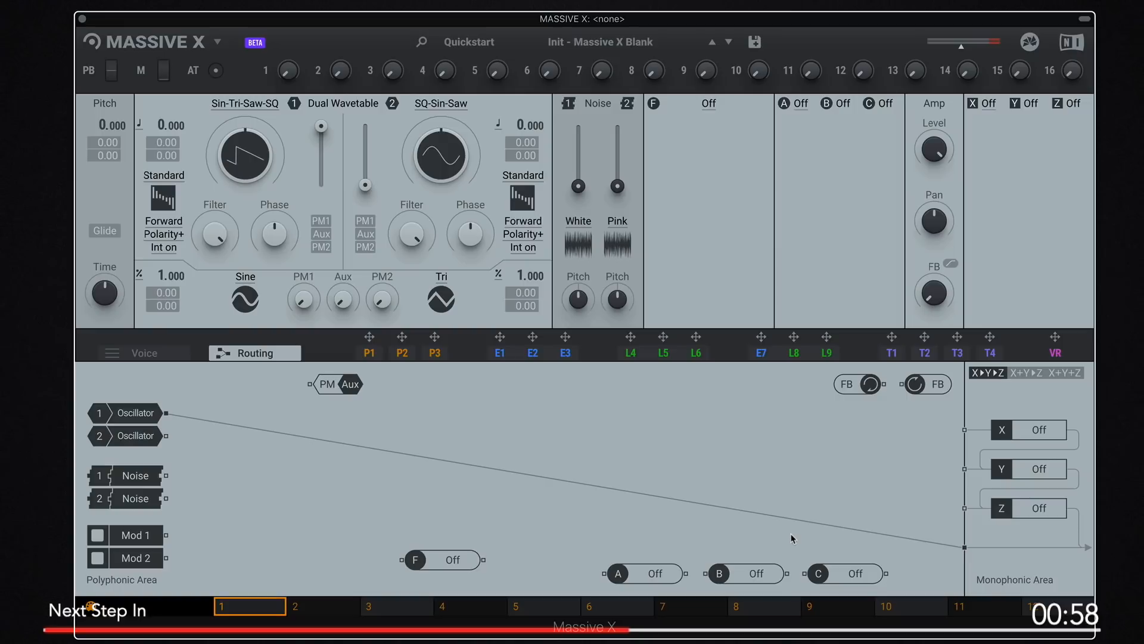
{"action": "double_click", "coordinate": [456, 462]}
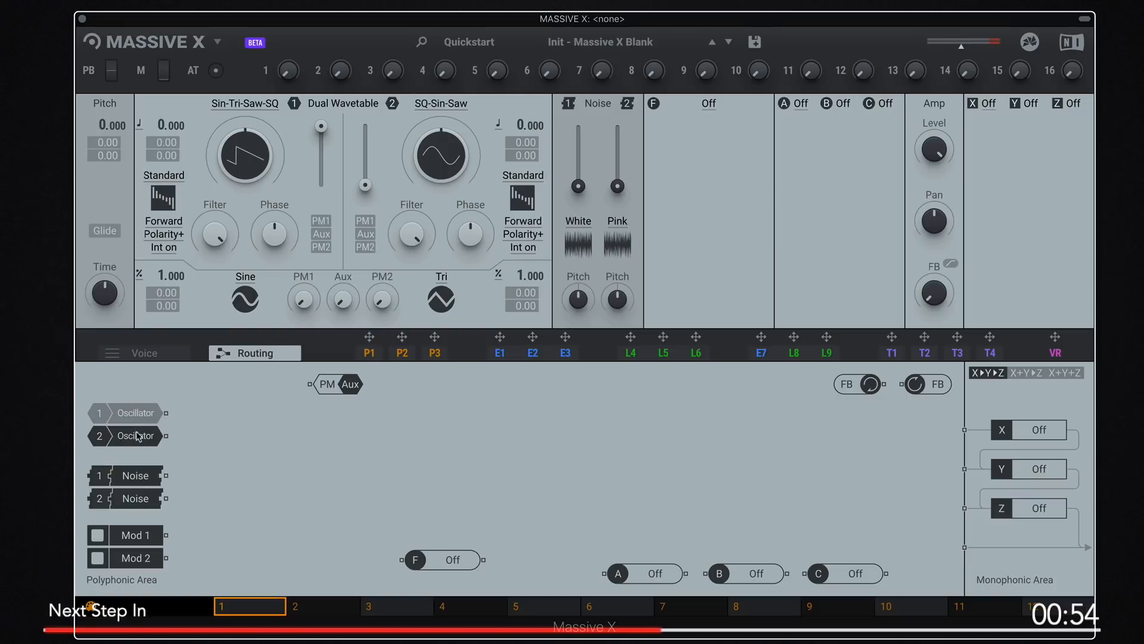
Move the filter block higher in the polyphonic routing area and set the filter to Creak
{"action": "left_click_drag", "start_coordinate": [460, 553], "coordinate": [443, 457]}
{"action": "left_click", "coordinate": [699, 107]}
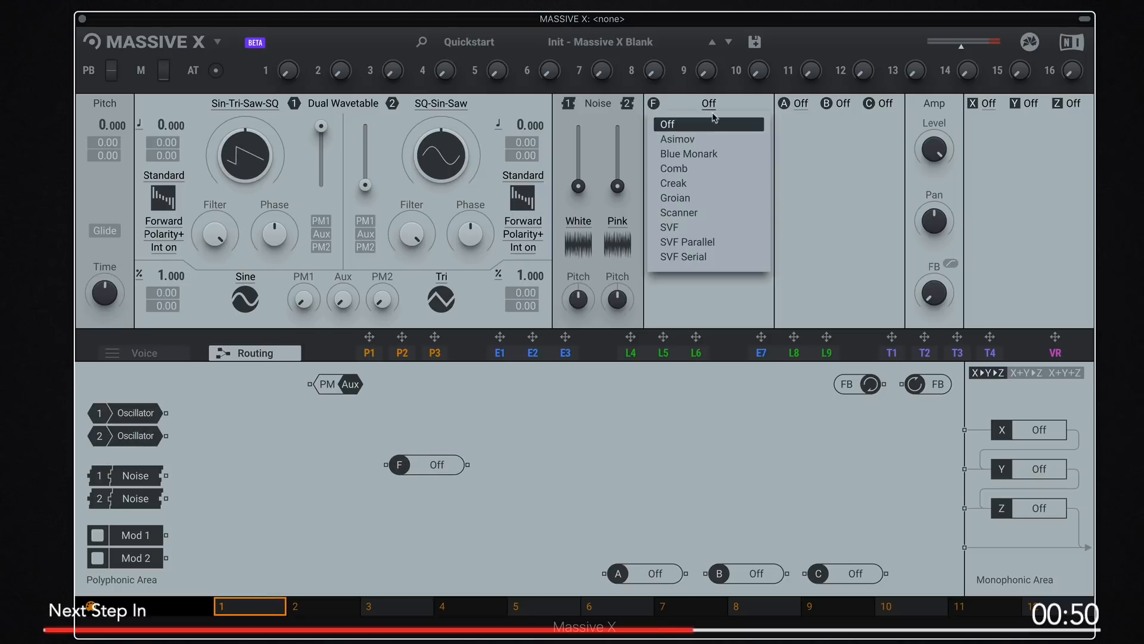
{"action": "left_click", "coordinate": [685, 169]}
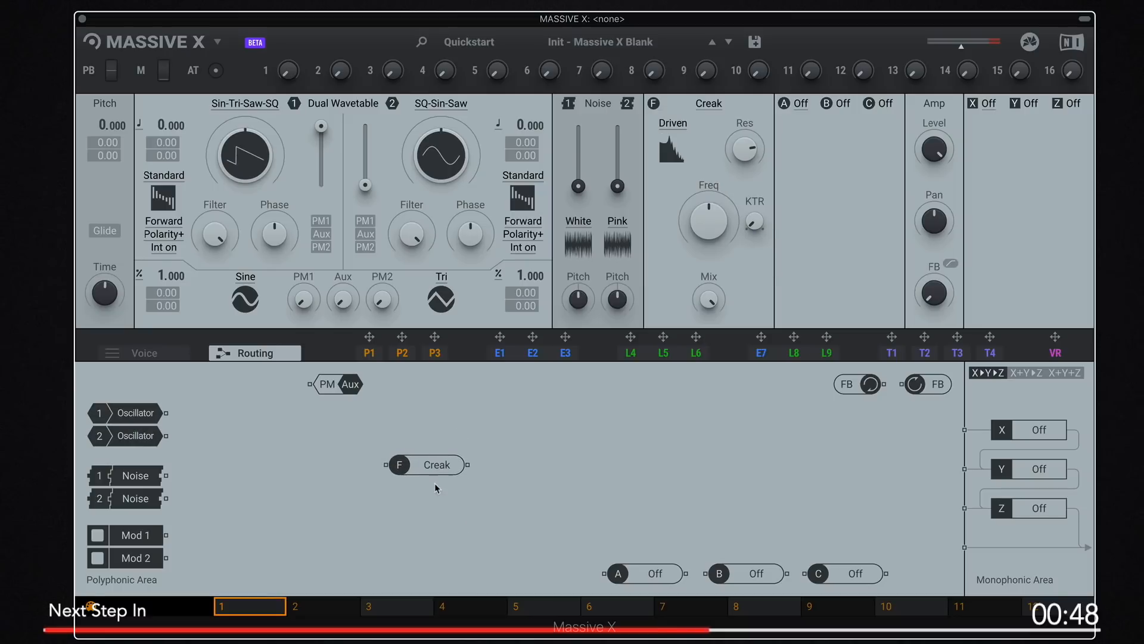
Route oscillator 1 through the Creak filter into effect X, and load Dimension Expander in slot X
{"action": "left_click_drag", "start_coordinate": [166, 412], "coordinate": [382, 466]}
{"action": "left_click_drag", "start_coordinate": [467, 465], "coordinate": [964, 429]}
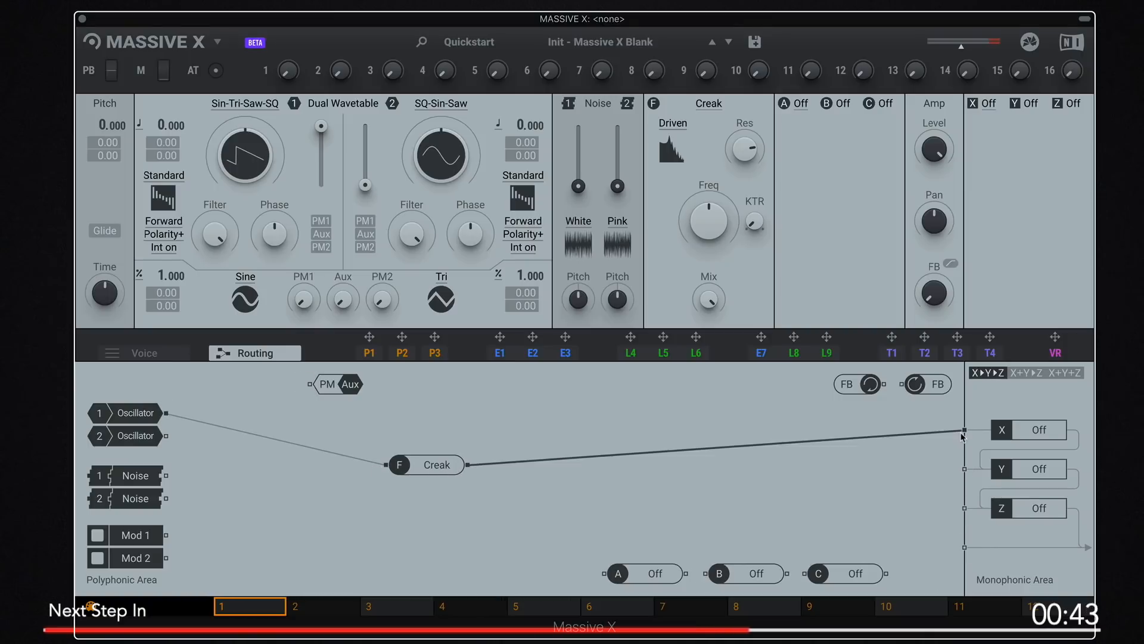
{"action": "left_click", "coordinate": [988, 103]}
{"action": "left_click", "coordinate": [1028, 139]}
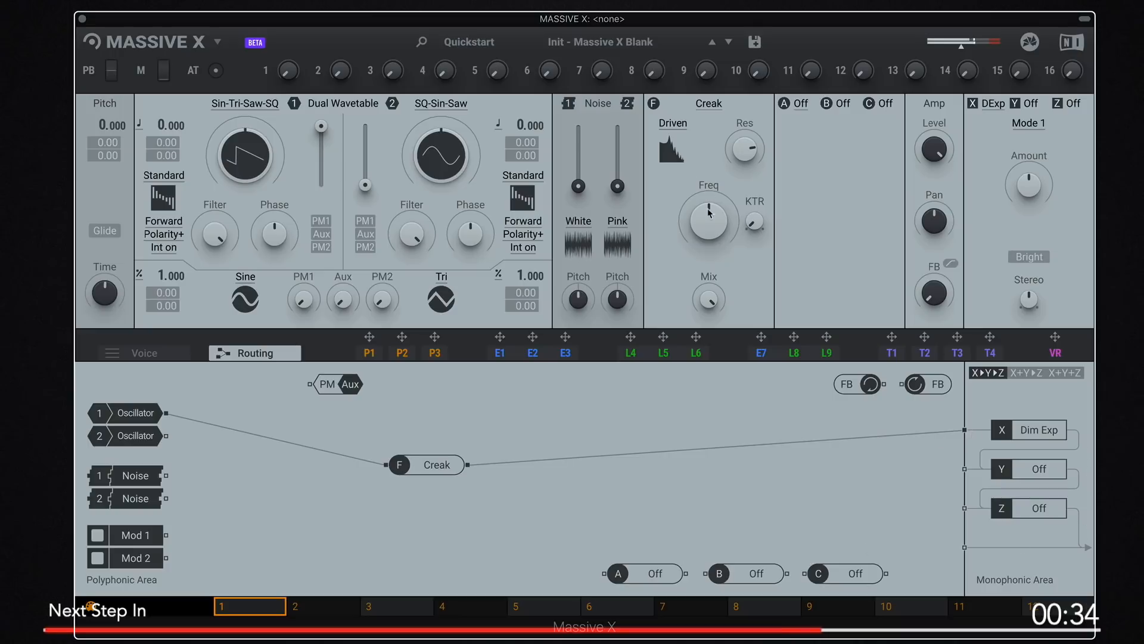
Adjust the Creak filter's frequency and move its routing block upwards and closer to the effects
{"action": "left_click_drag", "start_coordinate": [709, 222], "coordinate": [709, 196]}
{"action": "left_click_drag", "start_coordinate": [458, 461], "coordinate": [514, 432]}
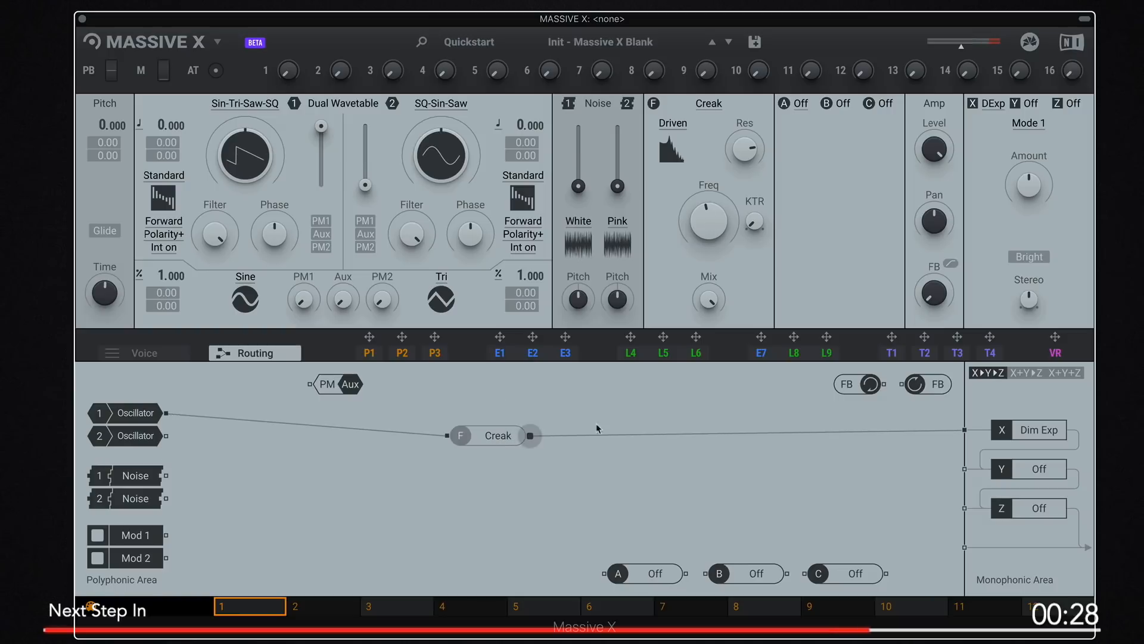
{"action": "double_click", "coordinate": [570, 435]}
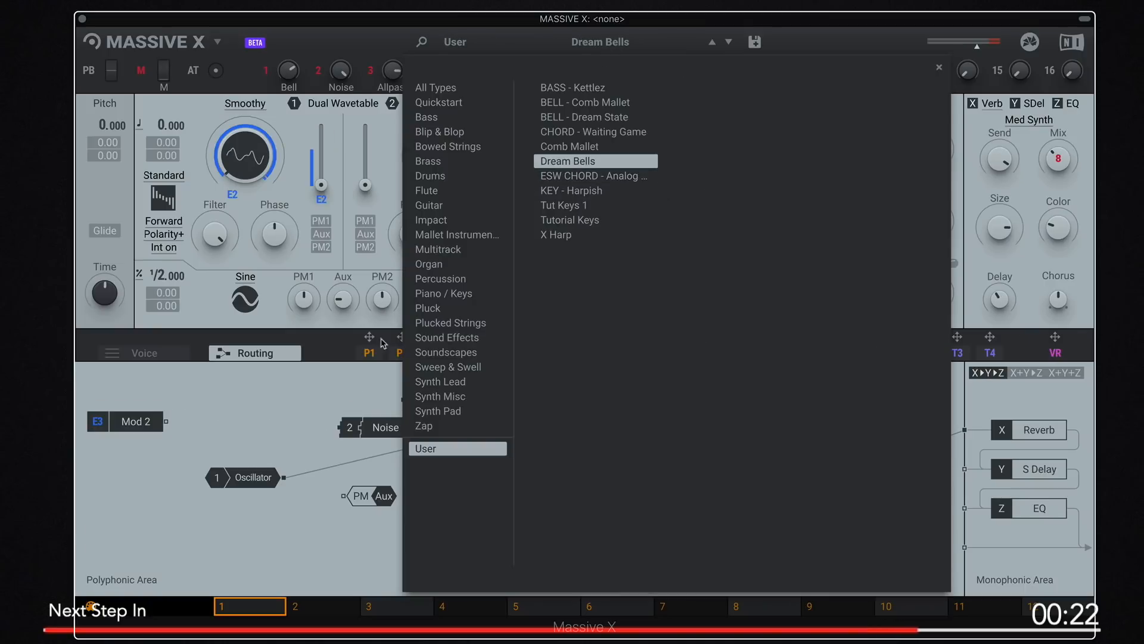
Reposition the Mod 1 block below the oscillators in the Dream Bells routing, and inspect the E3 Exciter Envelope that drives it
{"action": "left_click", "coordinate": [374, 373]}
{"action": "left_click_drag", "start_coordinate": [595, 390], "coordinate": [551, 514]}
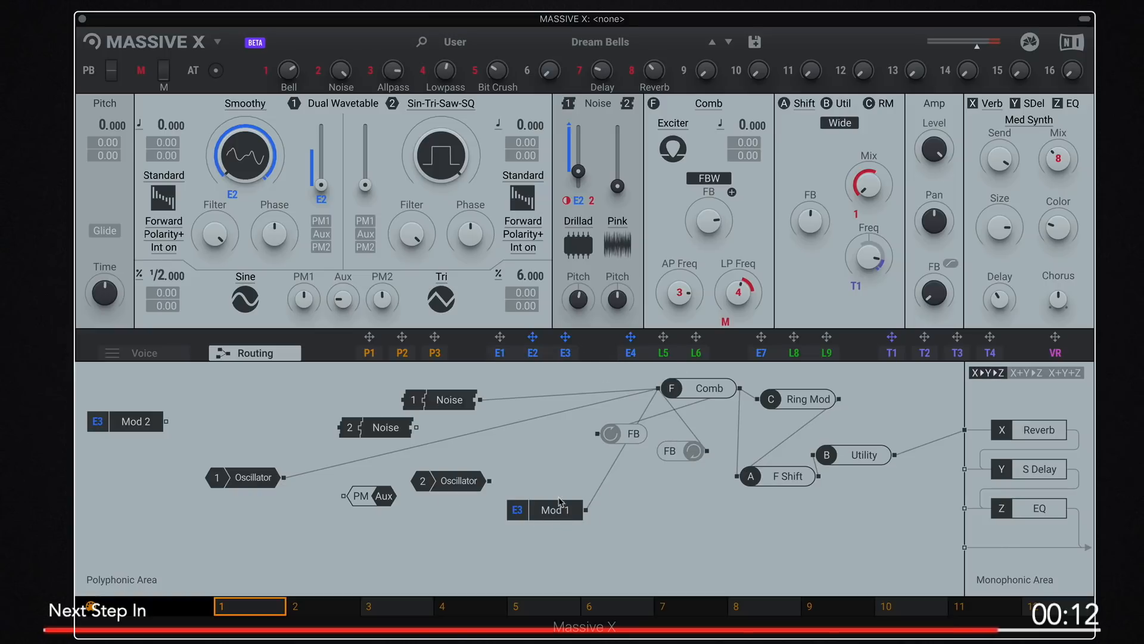
{"action": "left_click", "coordinate": [565, 352]}
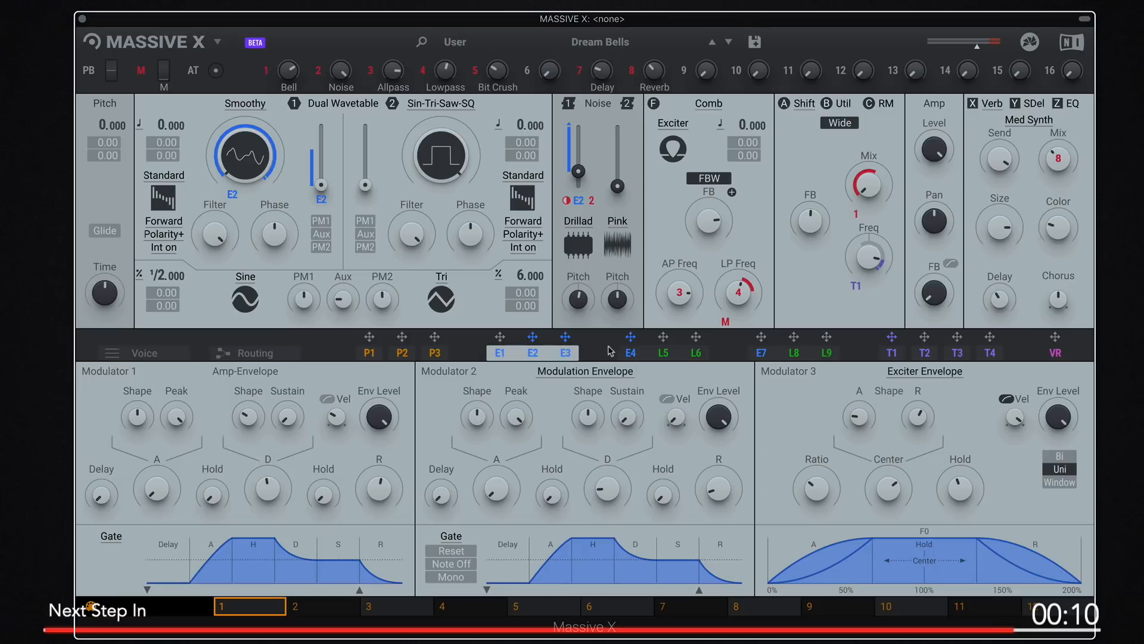
{"action": "left_click", "coordinate": [290, 357]}
{"action": "left_click_drag", "start_coordinate": [558, 511], "coordinate": [476, 528]}
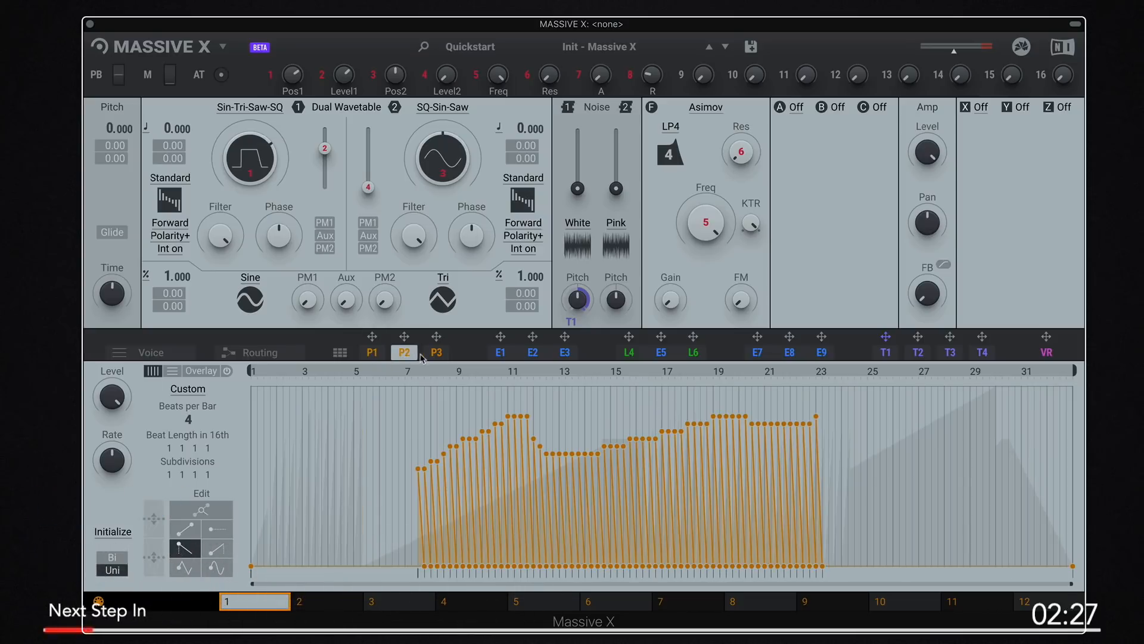
Draw over the performer P1 pattern, compare the Custom and Basic grids, and set the grid to Basic
{"action": "mouse_move", "coordinate": [385, 429]}
{"action": "left_mouse_down"}
{"action": "mouse_move", "coordinate": [842, 407]}
{"action": "mouse_move", "coordinate": [830, 423]}
{"action": "mouse_move", "coordinate": [894, 424]}
{"action": "mouse_move", "coordinate": [250, 417]}
{"action": "mouse_move", "coordinate": [469, 417]}
{"action": "left_mouse_up"}
{"action": "left_click", "coordinate": [188, 388]}
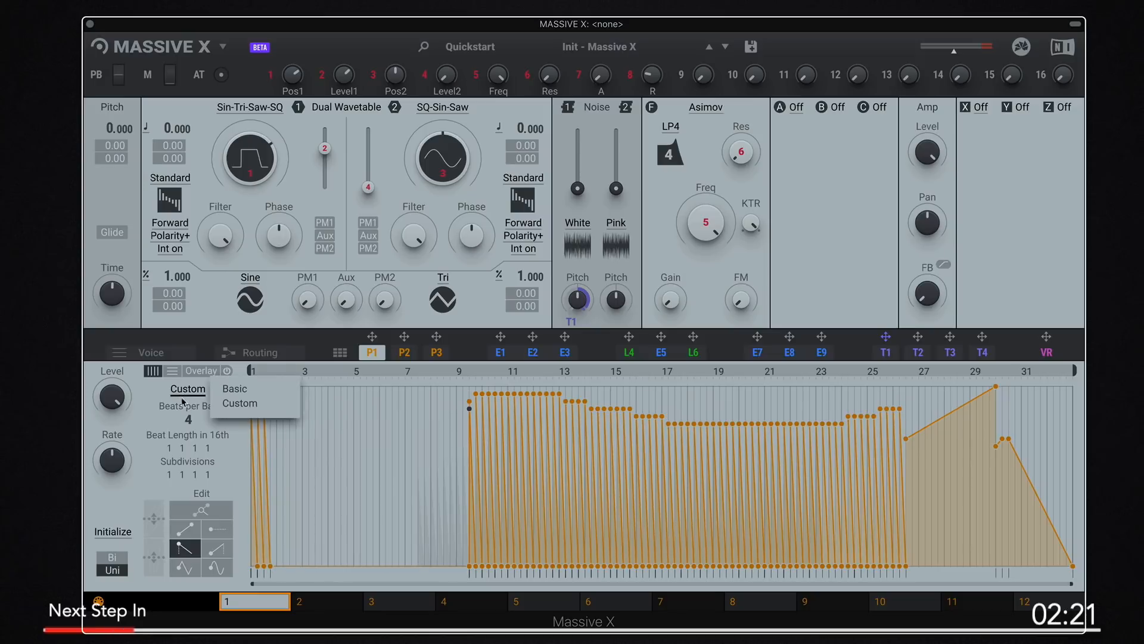
{"action": "left_click", "coordinate": [233, 389]}
{"action": "left_click", "coordinate": [188, 388]}
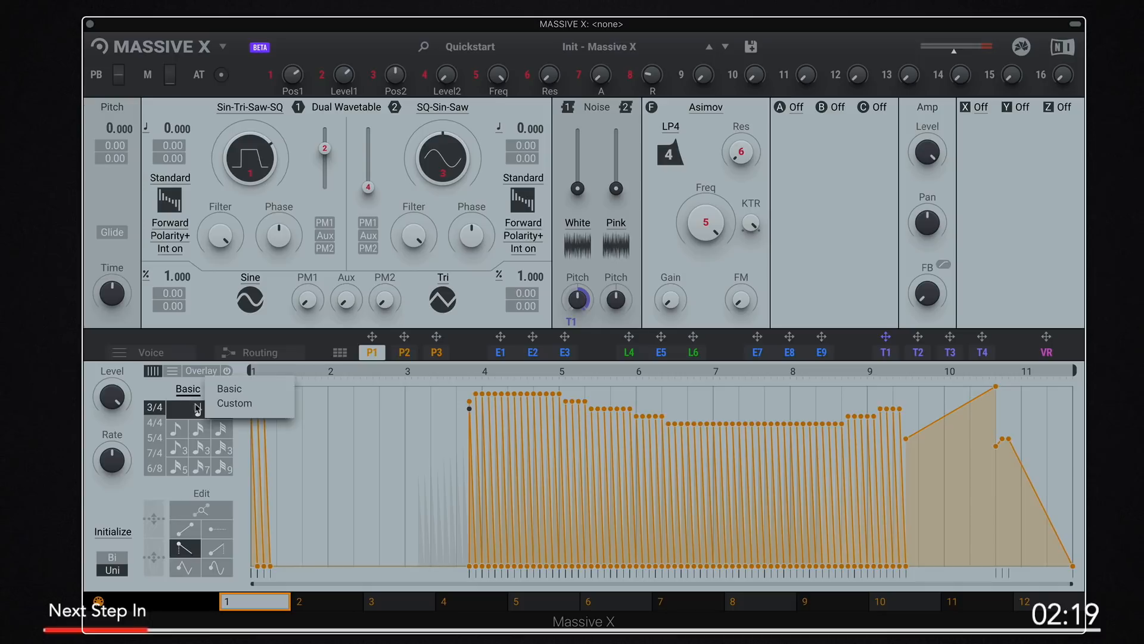
{"action": "left_click", "coordinate": [196, 402]}
{"action": "left_click", "coordinate": [190, 391]}
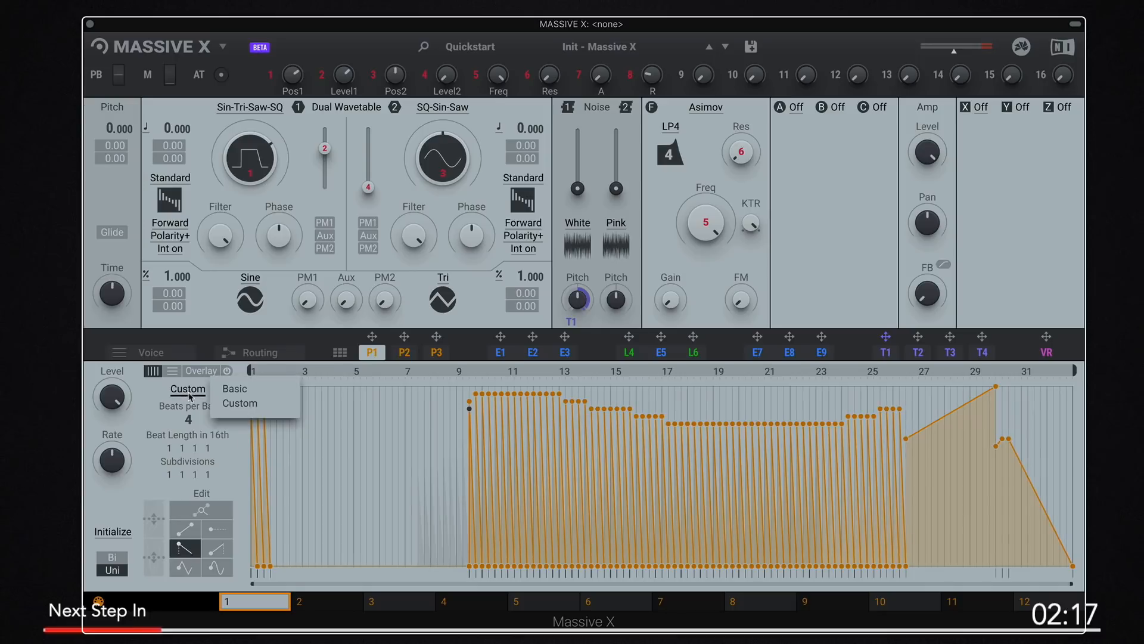
{"action": "left_click", "coordinate": [232, 388]}
Draw wide descending ramps across roughly bars 2 to 5 of the P1 pattern, and select the straight-line edit shape
{"action": "left_click_drag", "start_coordinate": [322, 433], "coordinate": [597, 394]}
{"action": "left_click", "coordinate": [185, 528]}
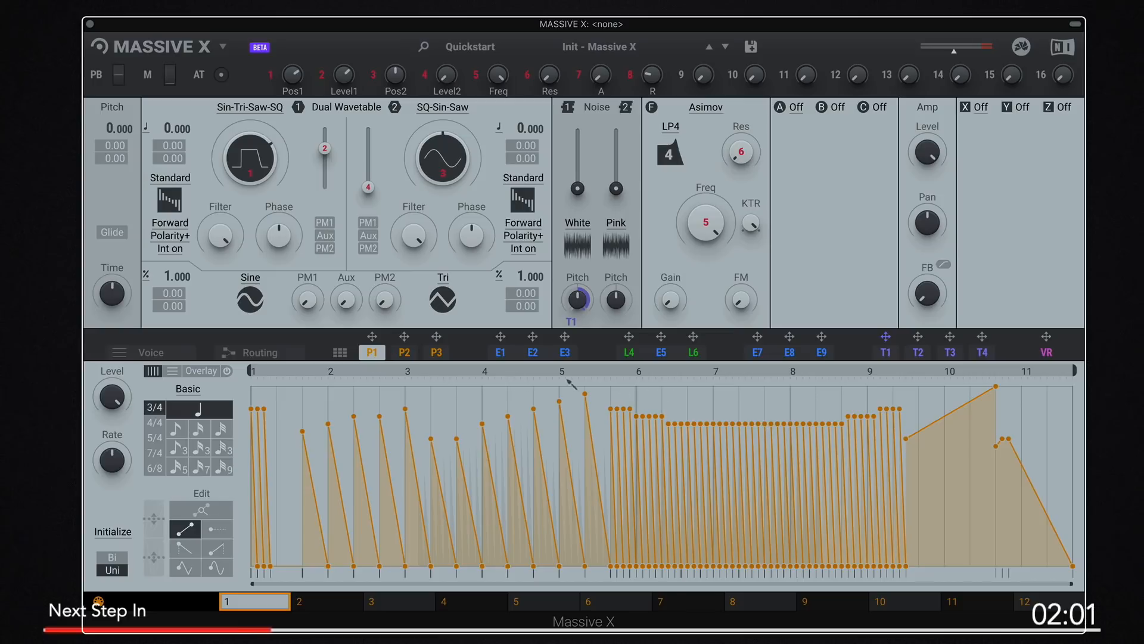
Compare the P1, P2 and P3 performer patterns, and assign P1 to modulate wavetable oscillator 1's level
{"action": "left_click", "coordinate": [405, 353]}
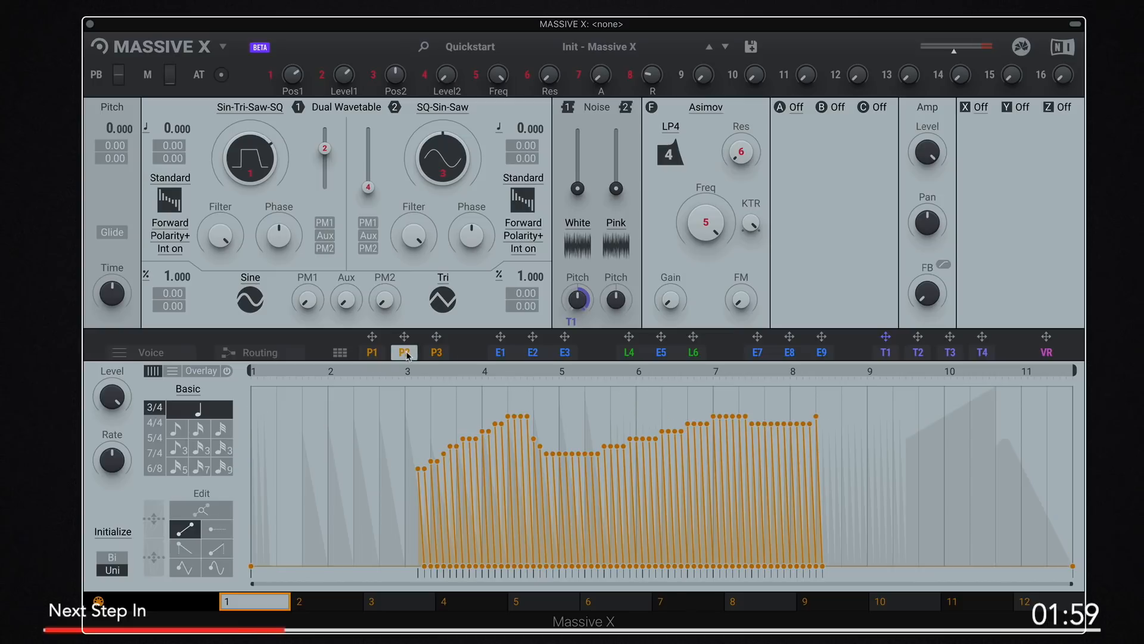
{"action": "left_click", "coordinate": [436, 353]}
{"action": "left_click", "coordinate": [403, 354]}
{"action": "left_click", "coordinate": [372, 353]}
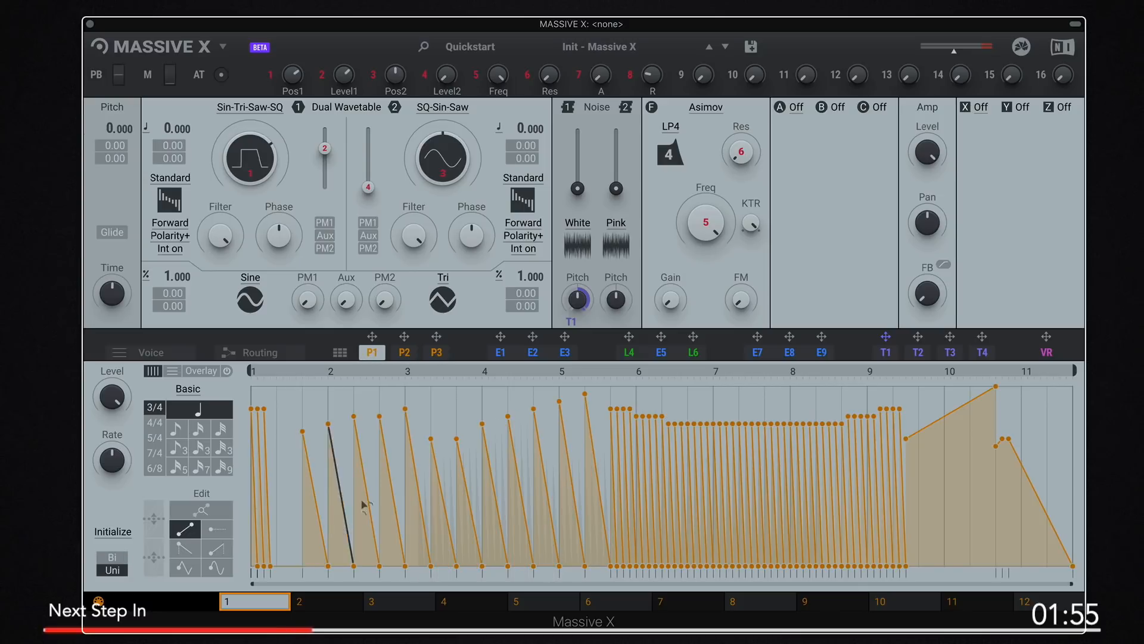
{"action": "left_click", "coordinate": [403, 353]}
{"action": "left_click", "coordinate": [370, 354]}
{"action": "left_click_drag", "start_coordinate": [372, 336], "coordinate": [324, 179]}
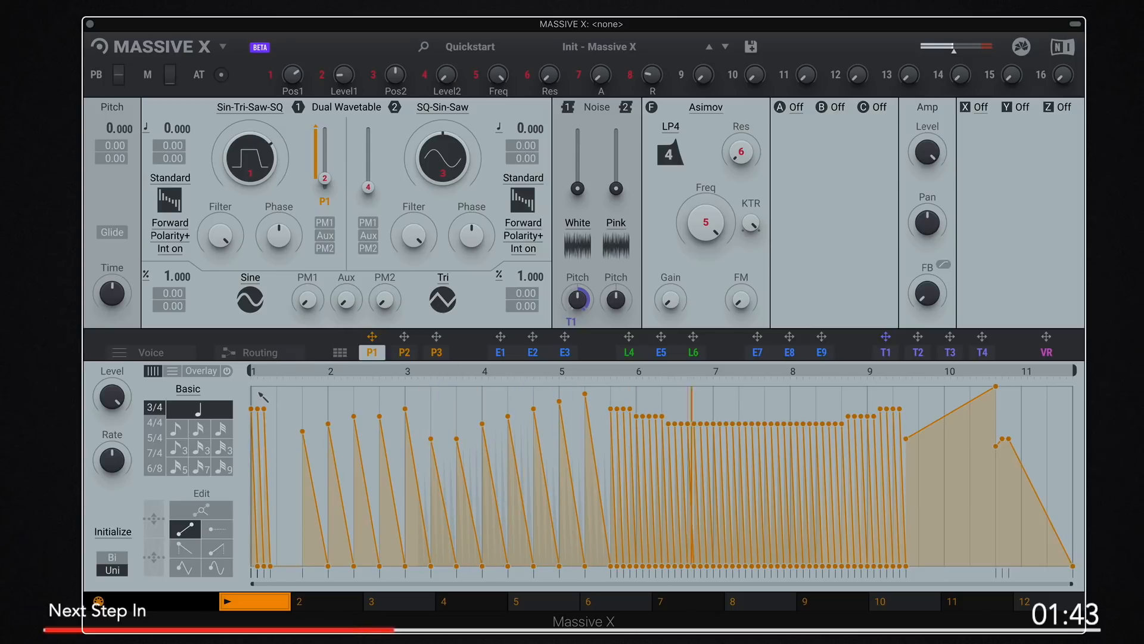
Draw flat steps across roughly bars 5 to 8 of the P1 pattern and adjust the performer's Rate
{"action": "left_click", "coordinate": [217, 528]}
{"action": "left_click_drag", "start_coordinate": [587, 447], "coordinate": [834, 429]}
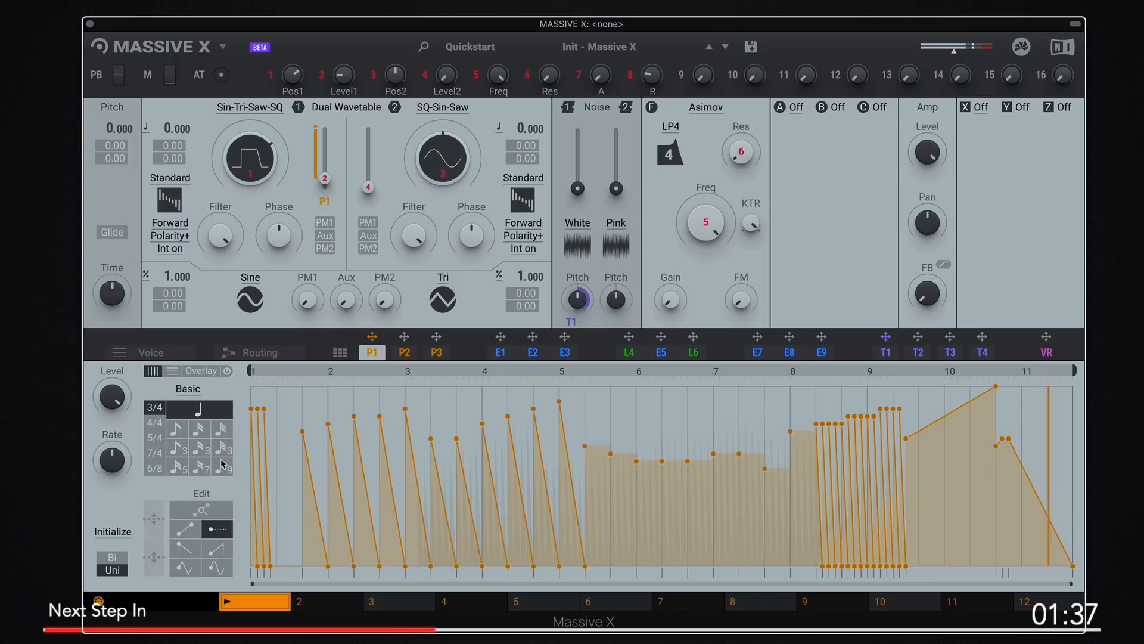
{"action": "left_click", "coordinate": [112, 536]}
{"action": "left_click", "coordinate": [113, 509]}
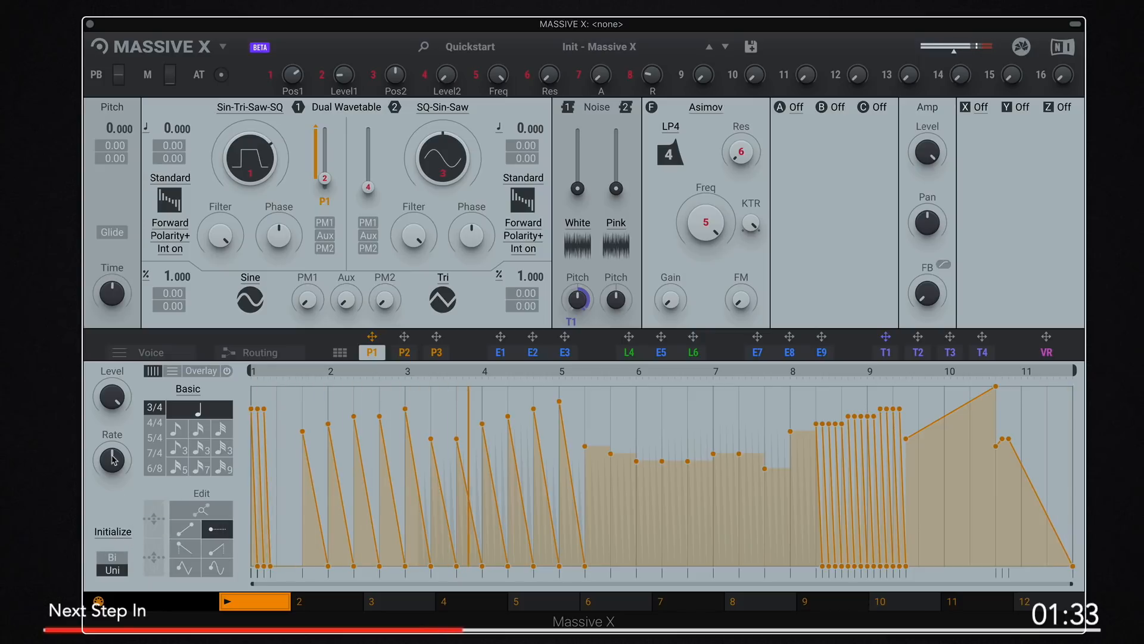
{"action": "left_click_drag", "start_coordinate": [114, 461], "coordinate": [113, 441]}
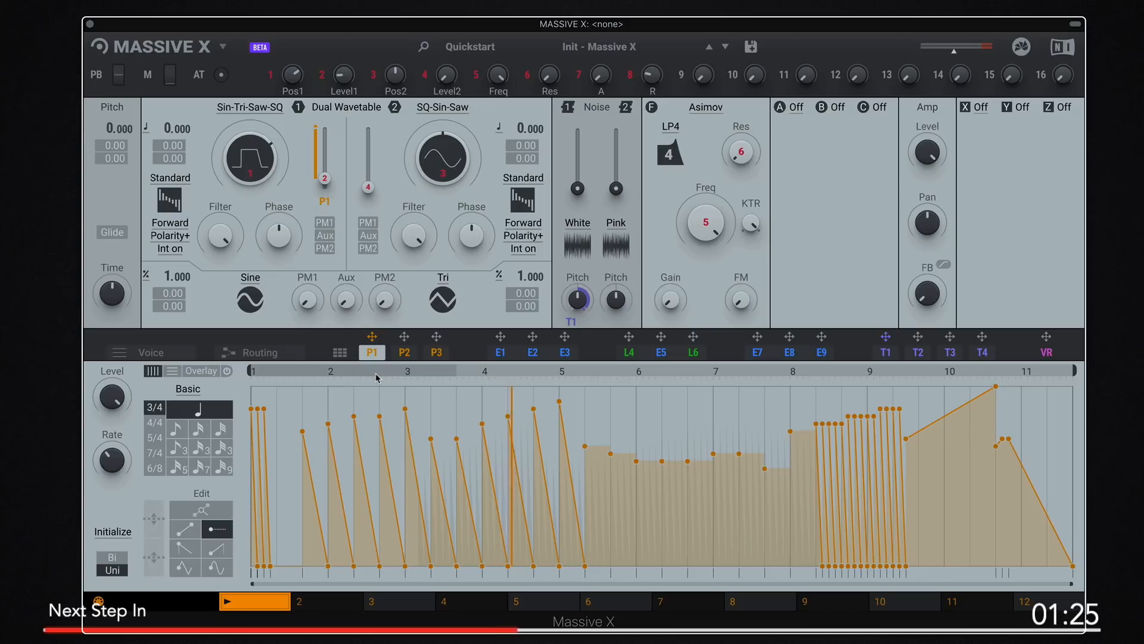
Review the modulator types for E2, keep Modulation Envelope, and adjust its attack time
{"action": "left_click", "coordinate": [500, 353]}
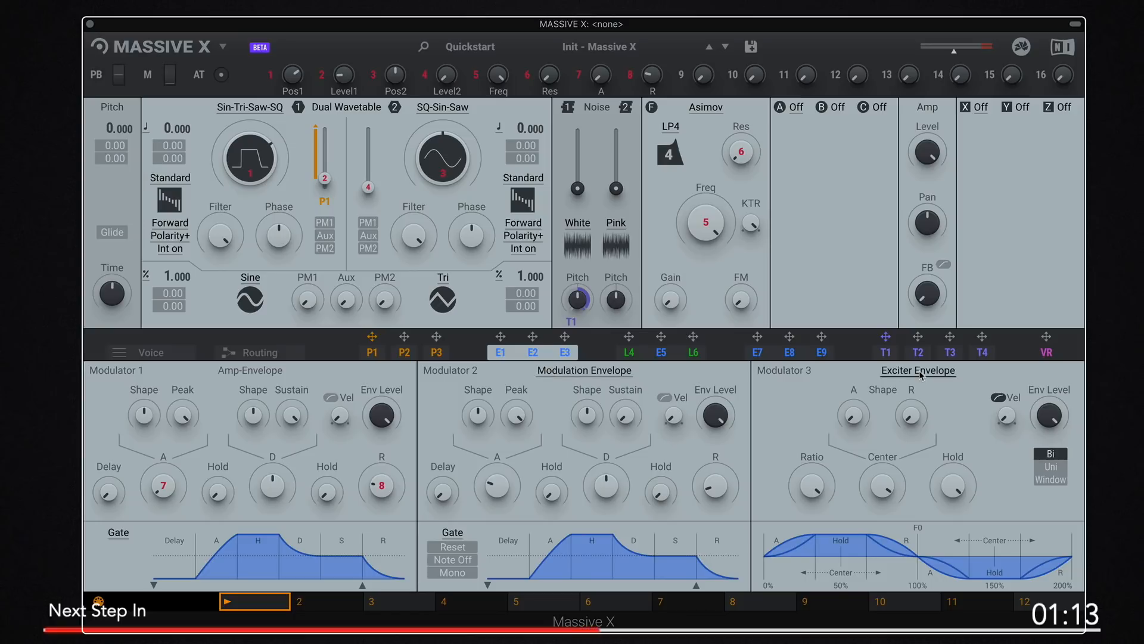
{"action": "left_click", "coordinate": [569, 370]}
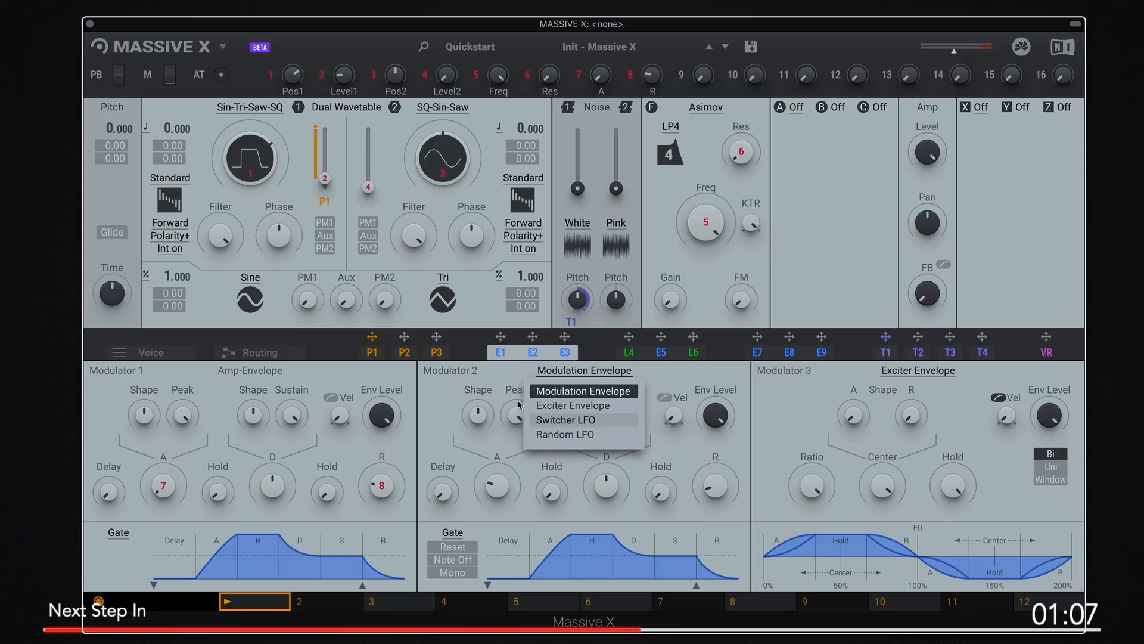
{"action": "left_click", "coordinate": [628, 392]}
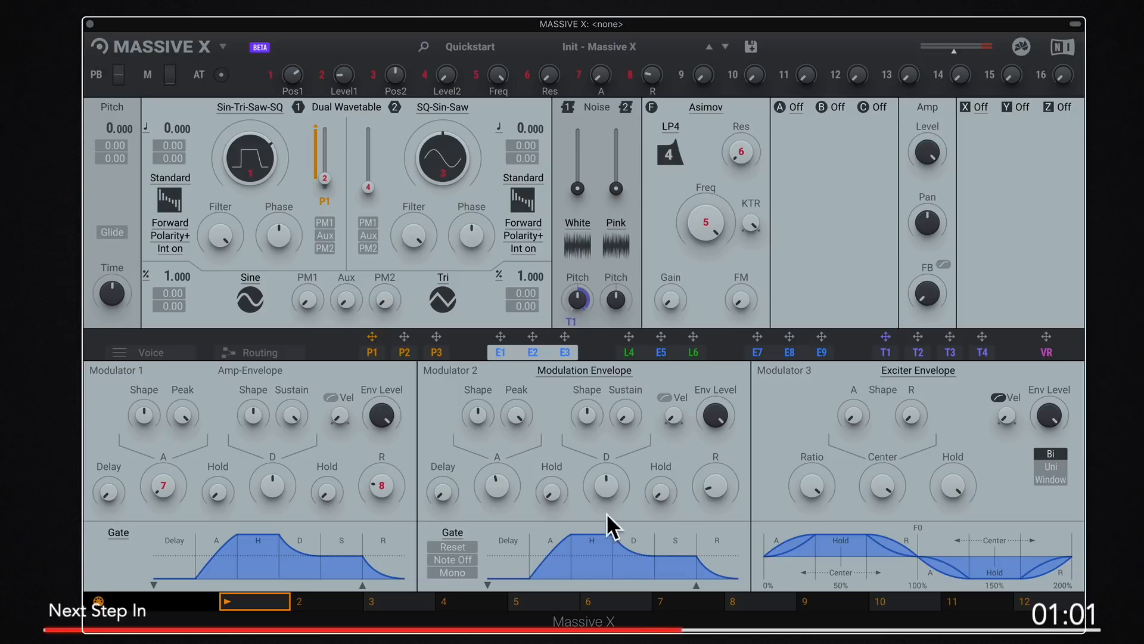
{"action": "left_click_drag", "start_coordinate": [490, 486], "coordinate": [490, 492]}
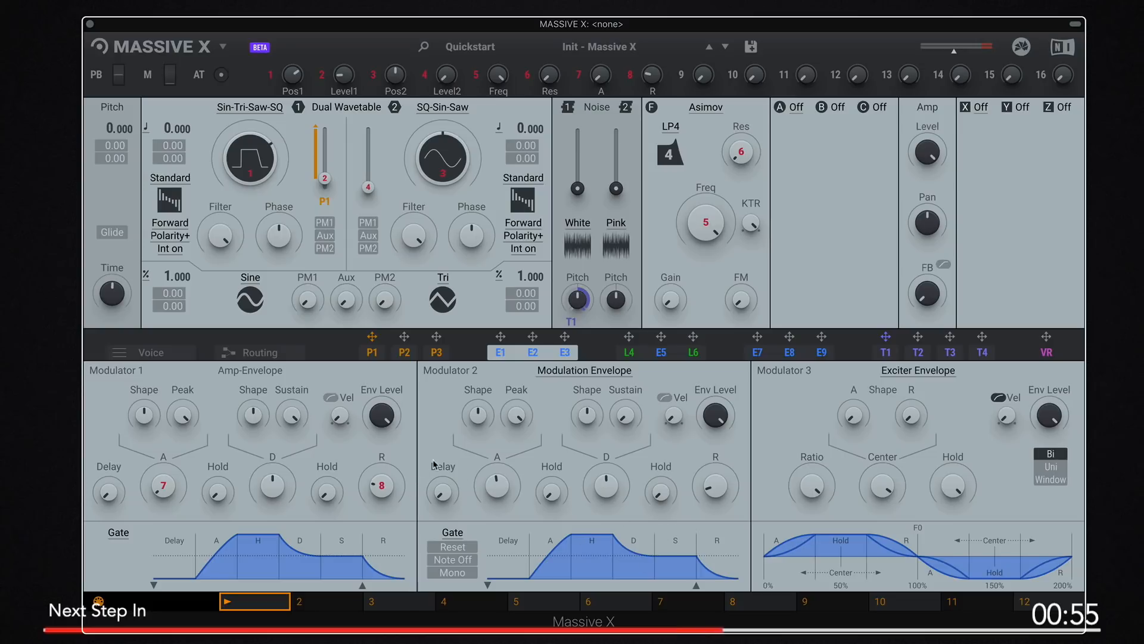
Show modulators 4 to 6, compare Random LFO with Switcher LFO for modulator 4, keep Switcher LFO and select a different waveform shape
{"action": "left_click", "coordinate": [626, 352]}
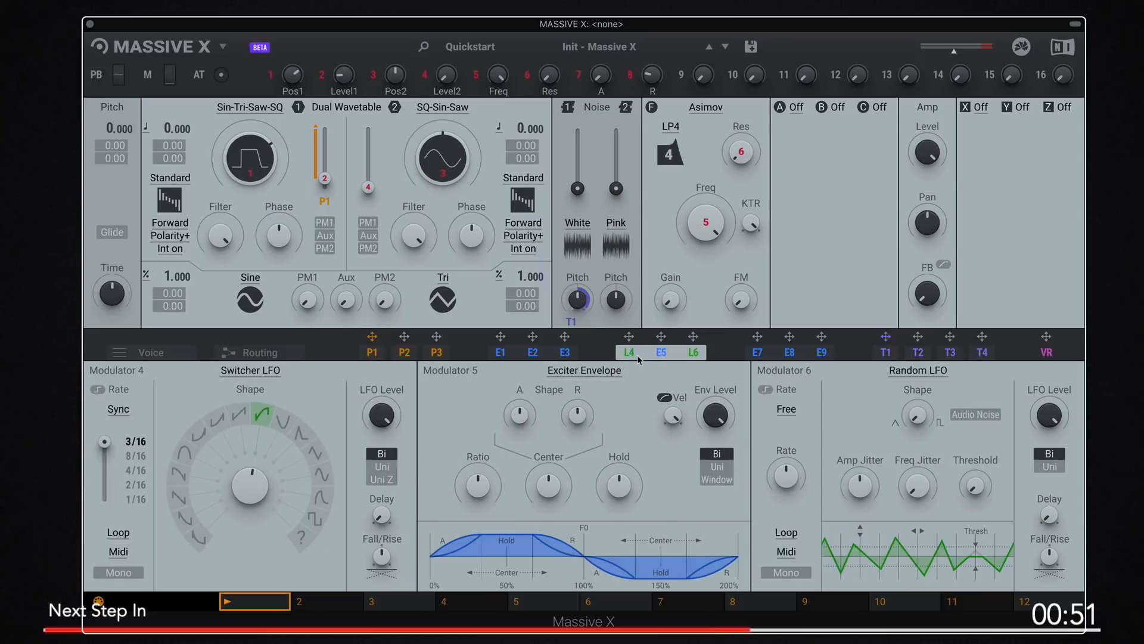
{"action": "left_click", "coordinate": [268, 372]}
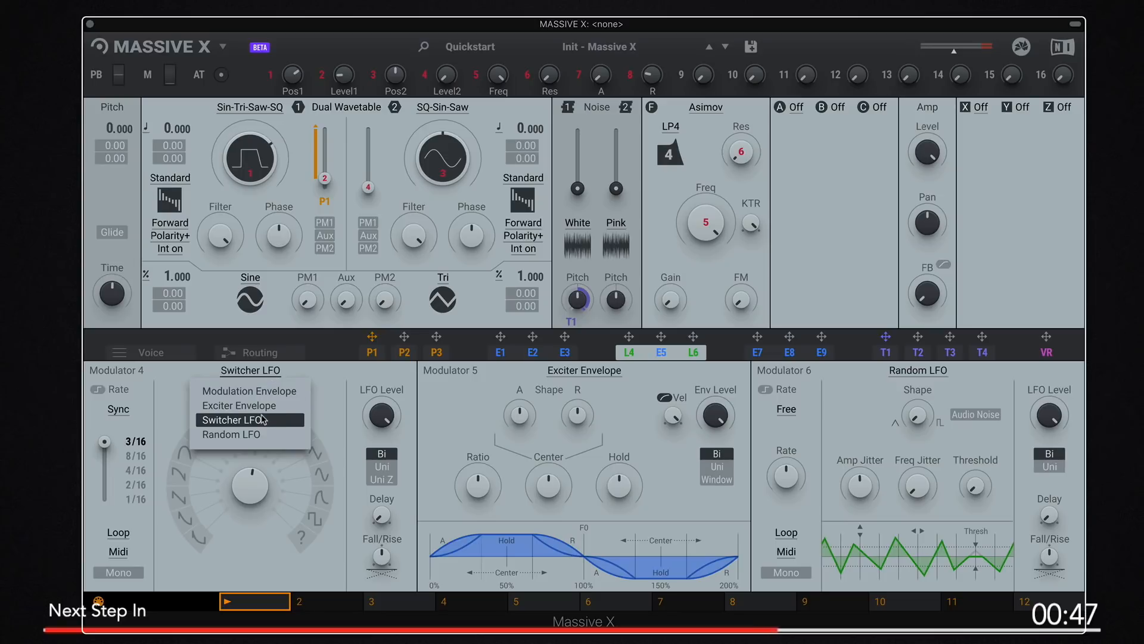
{"action": "left_click", "coordinate": [259, 433]}
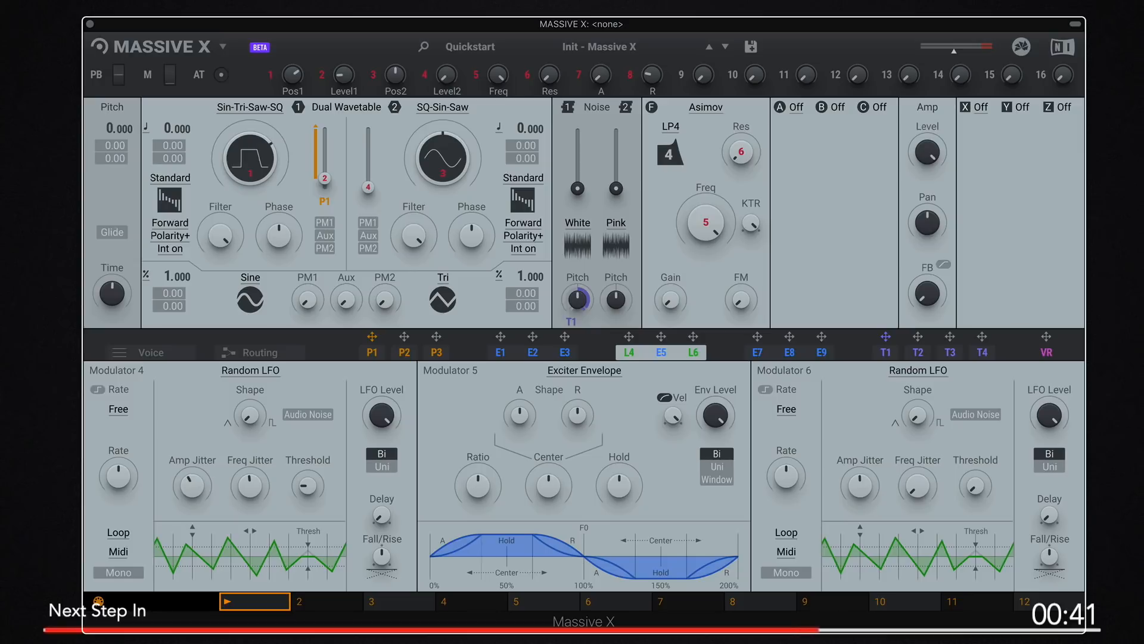
{"action": "left_click", "coordinate": [257, 377]}
{"action": "left_click", "coordinate": [252, 419]}
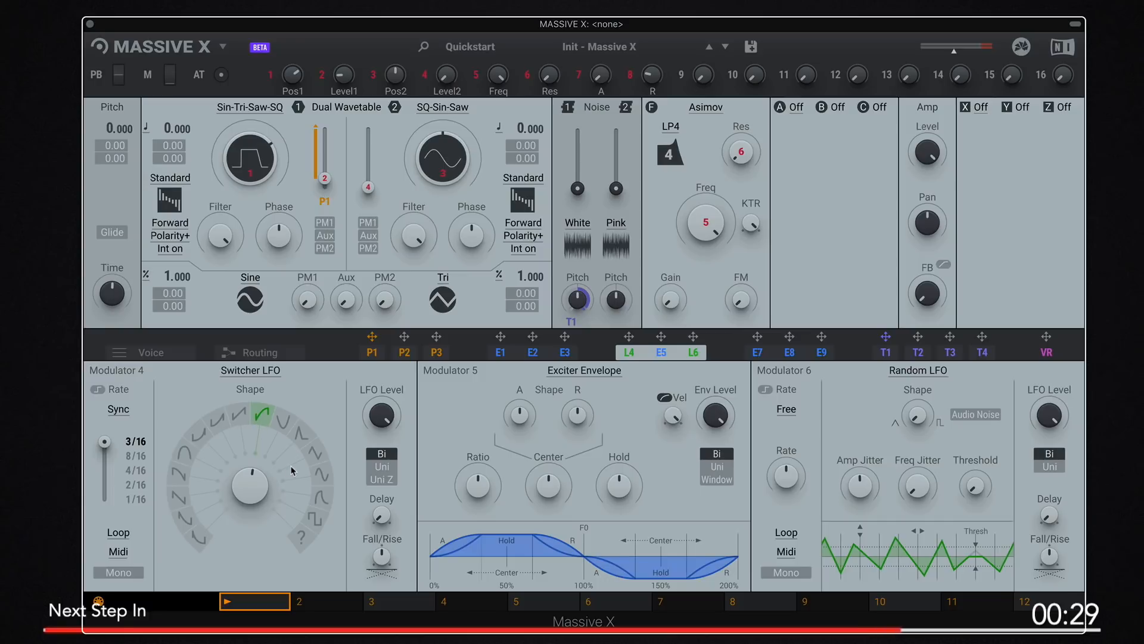
{"action": "left_click_drag", "start_coordinate": [257, 484], "coordinate": [280, 405]}
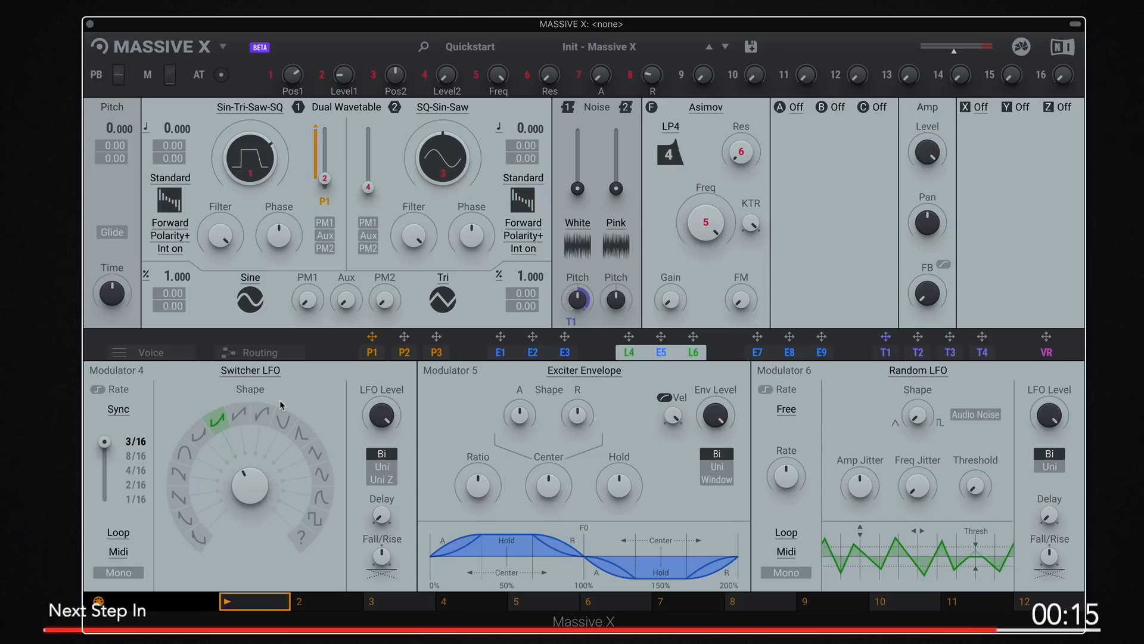
Modulate the Switcher LFO's Shape with E5, replace it with L6, and try assigning L4 to the LFO's own rate
{"action": "left_click_drag", "start_coordinate": [662, 336], "coordinate": [238, 529]}
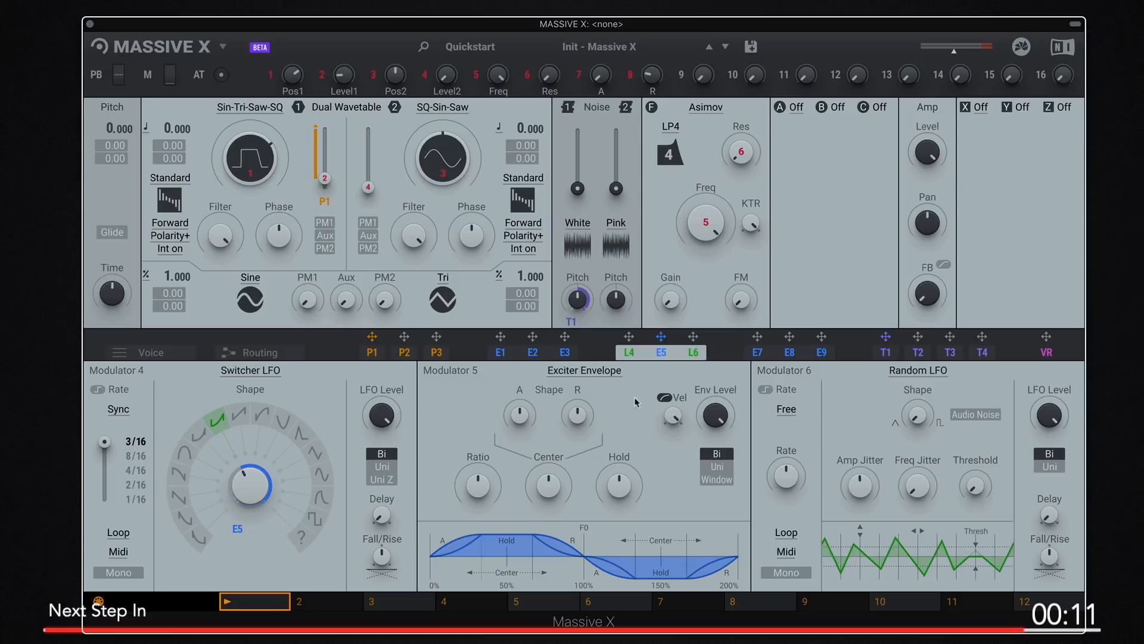
{"action": "left_click_drag", "start_coordinate": [693, 336], "coordinate": [232, 530]}
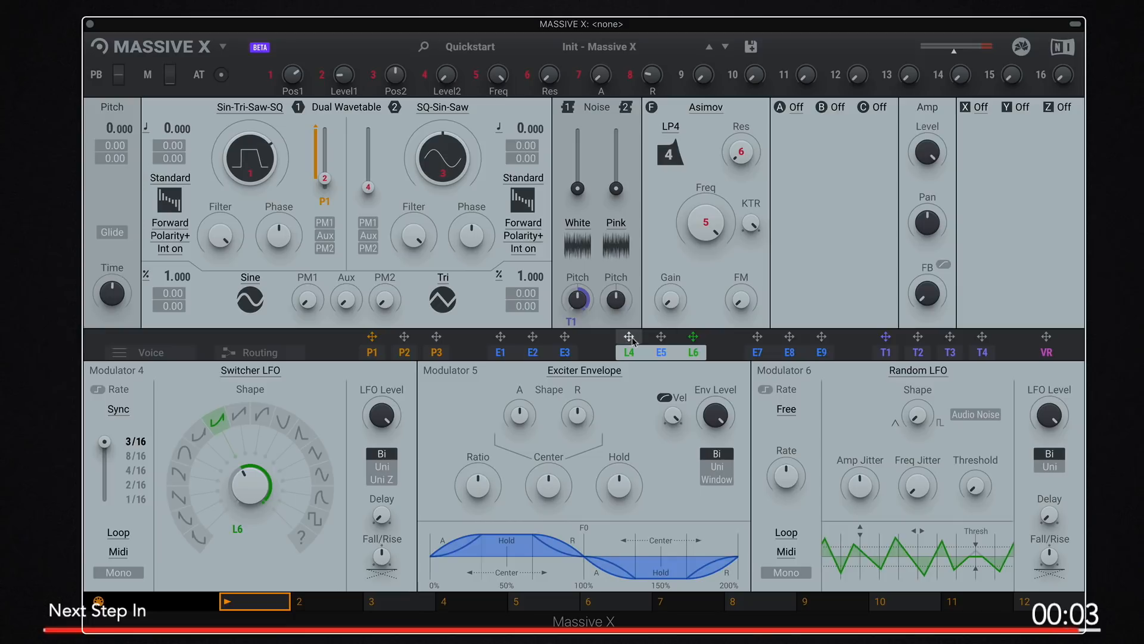
{"action": "left_click_drag", "start_coordinate": [629, 336], "coordinate": [105, 516]}
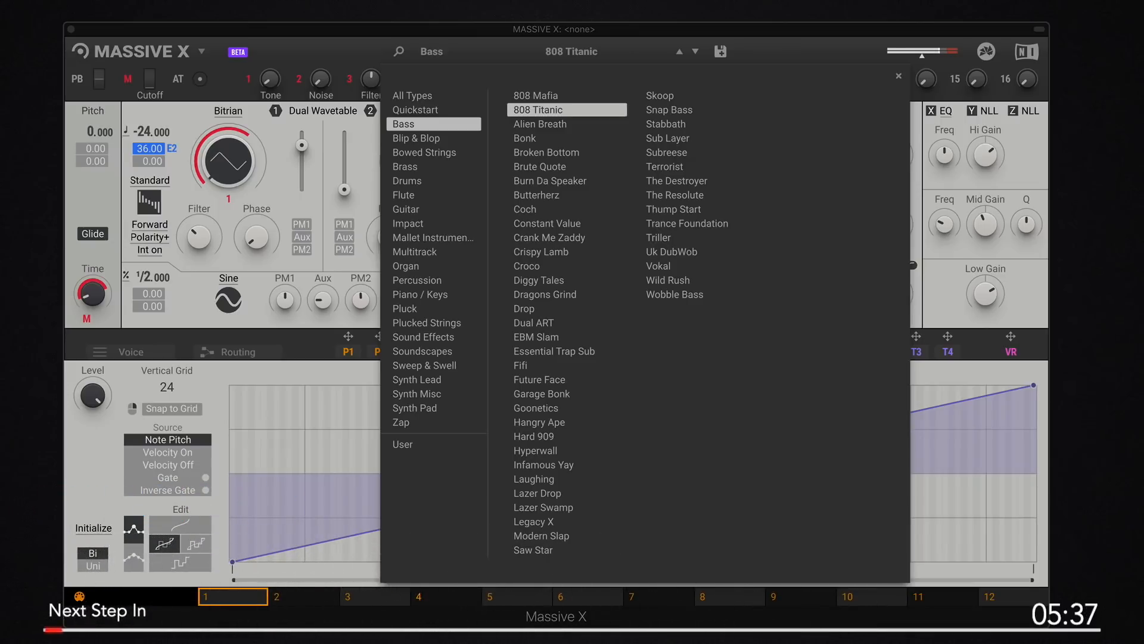
Audition the Bass presets Bonk, Broken Bottom, Coch, Future Face, Hyperwall, Laughing, Vokal and Wobble Bass
{"action": "left_click", "coordinate": [523, 139]}
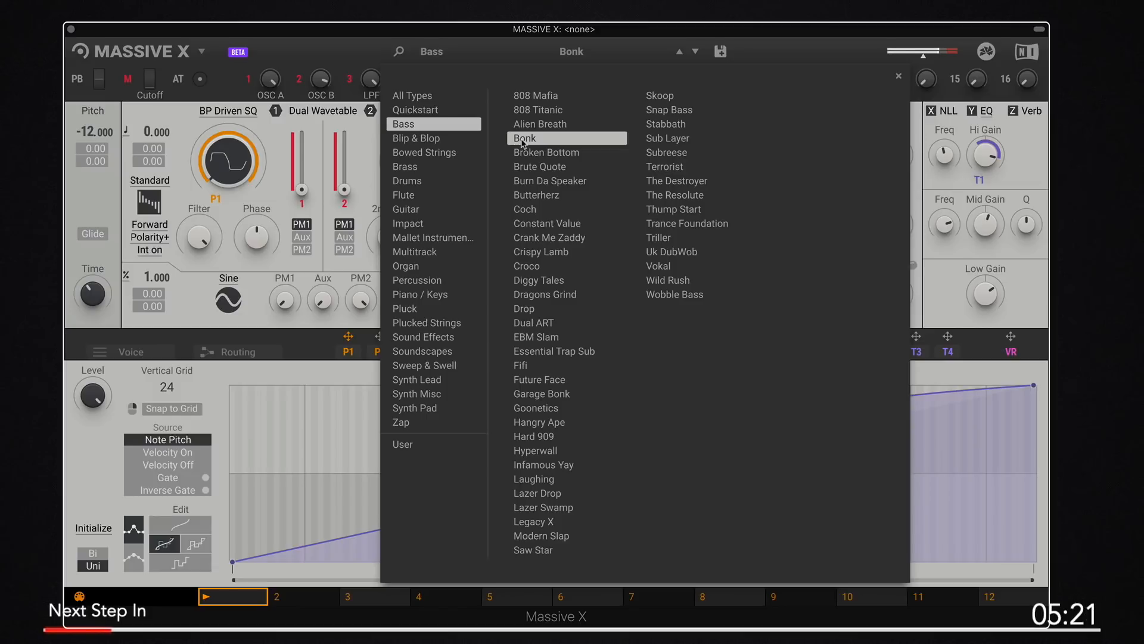
{"action": "left_click", "coordinate": [529, 153]}
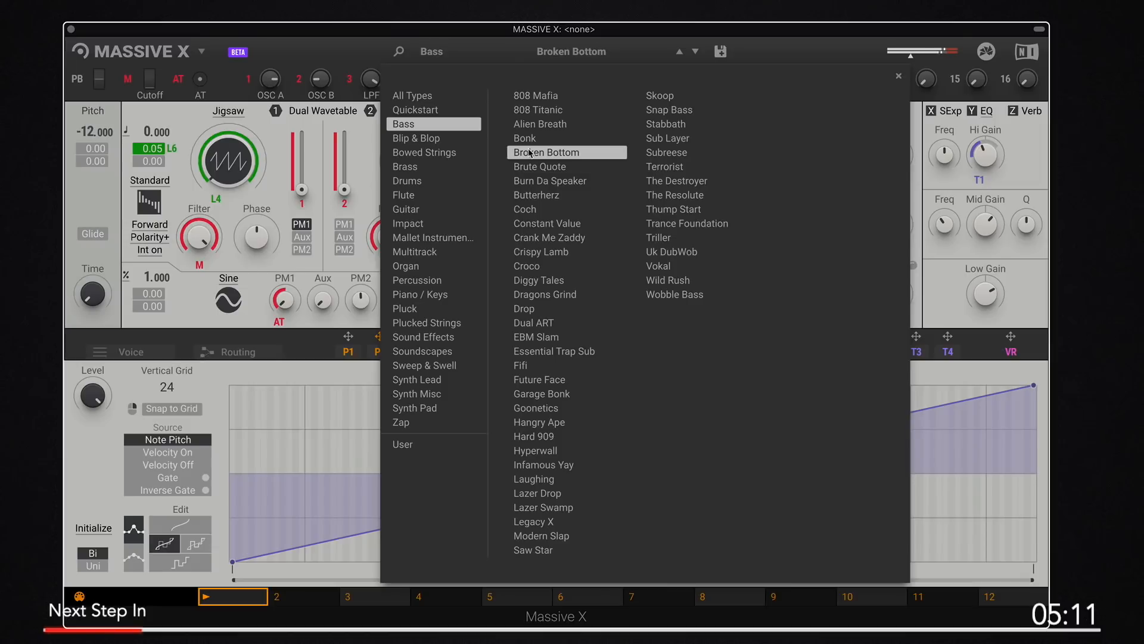
{"action": "left_click", "coordinate": [536, 213]}
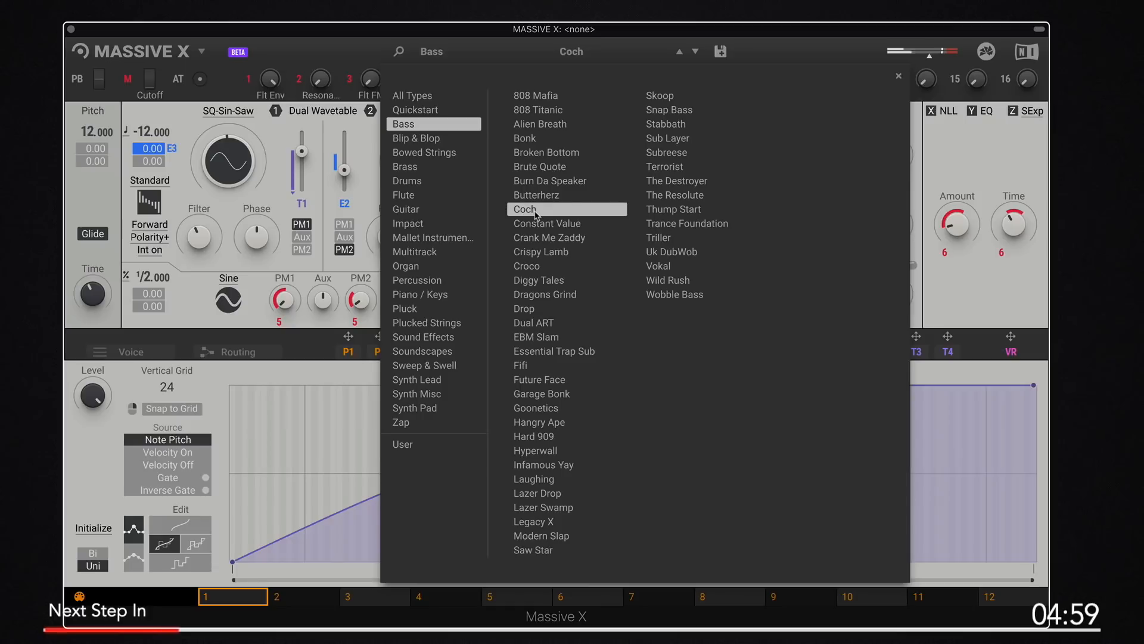
{"action": "left_click", "coordinate": [549, 380]}
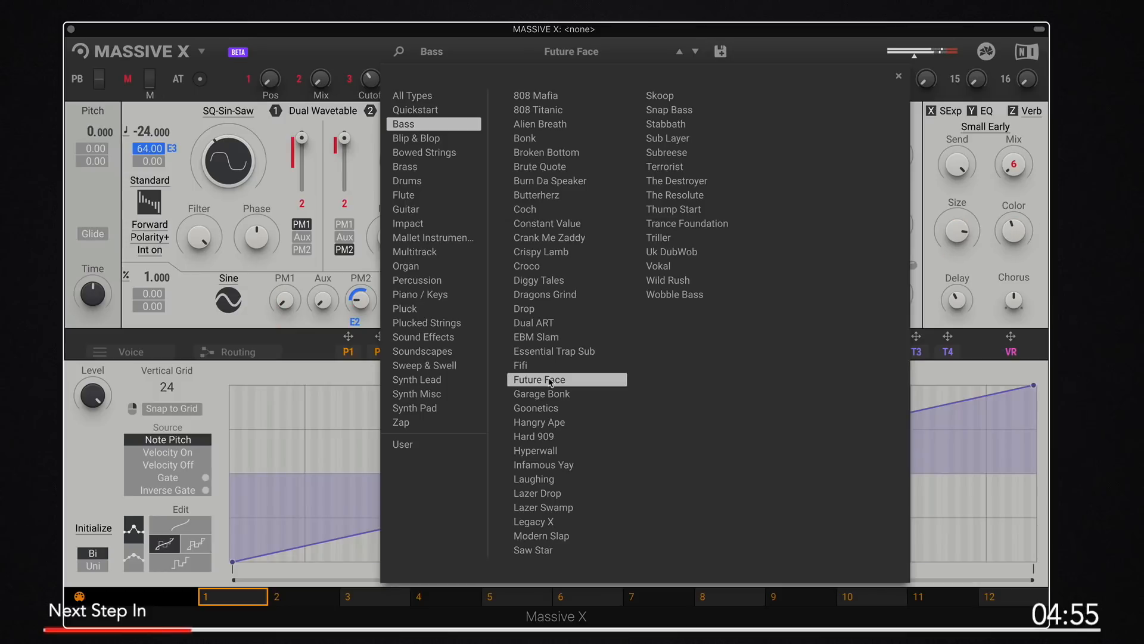
{"action": "left_click", "coordinate": [534, 450]}
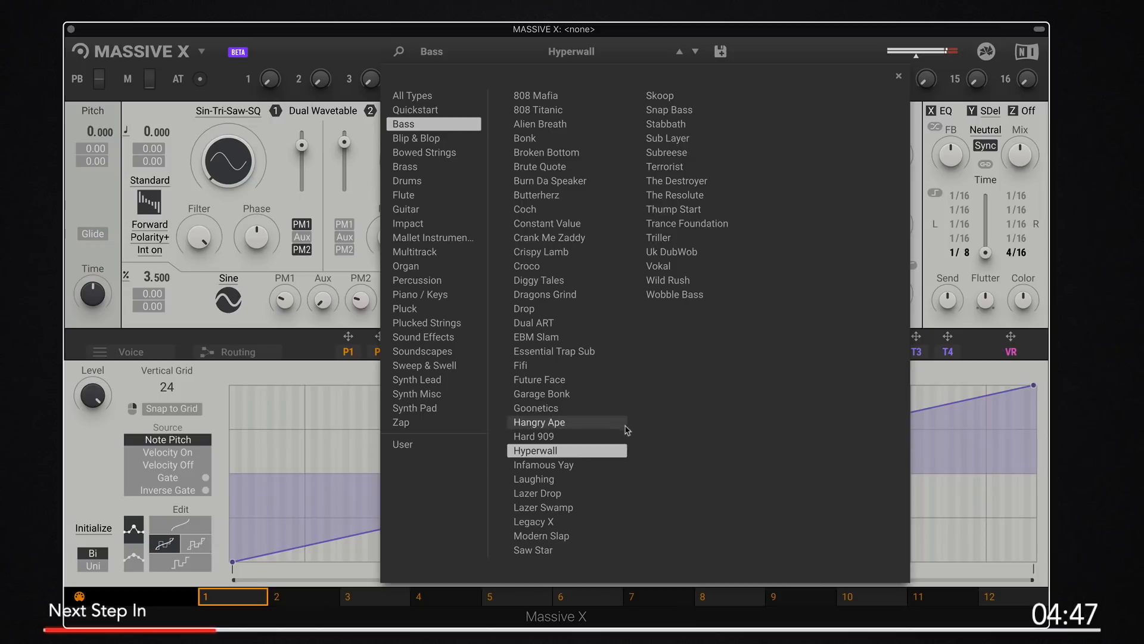
{"action": "left_click", "coordinate": [550, 485]}
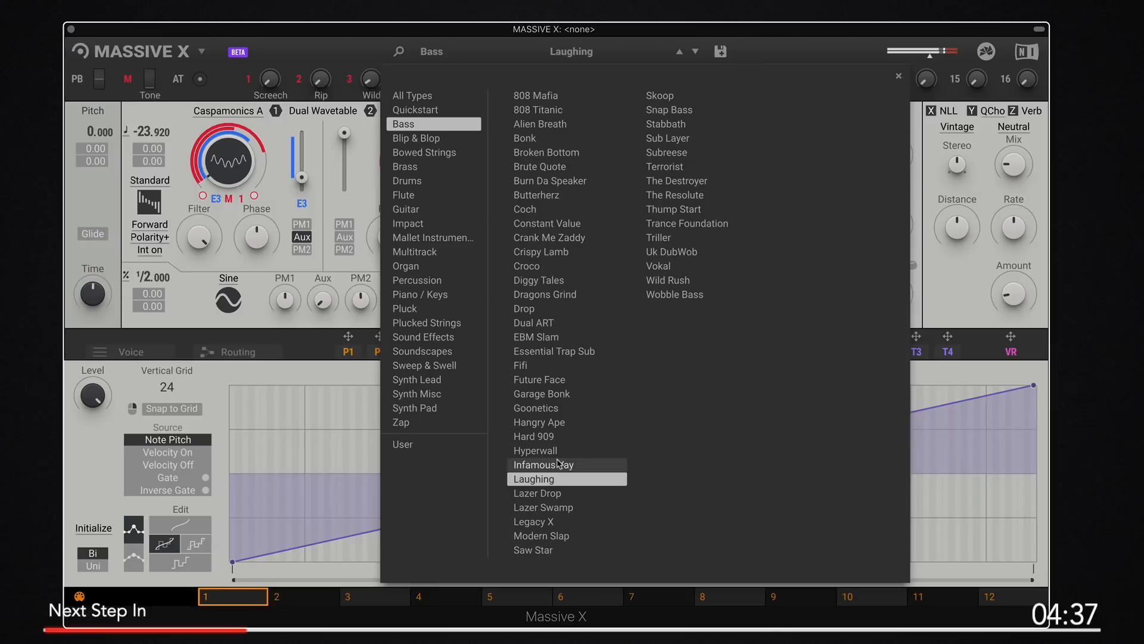
{"action": "left_click", "coordinate": [663, 270]}
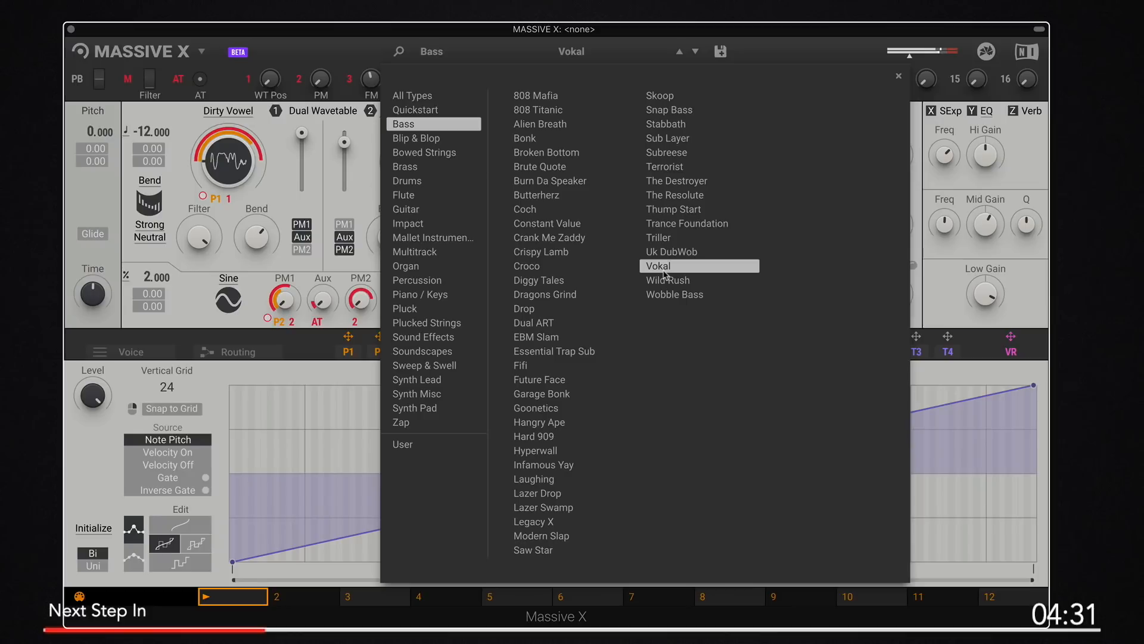
{"action": "left_click", "coordinate": [667, 294]}
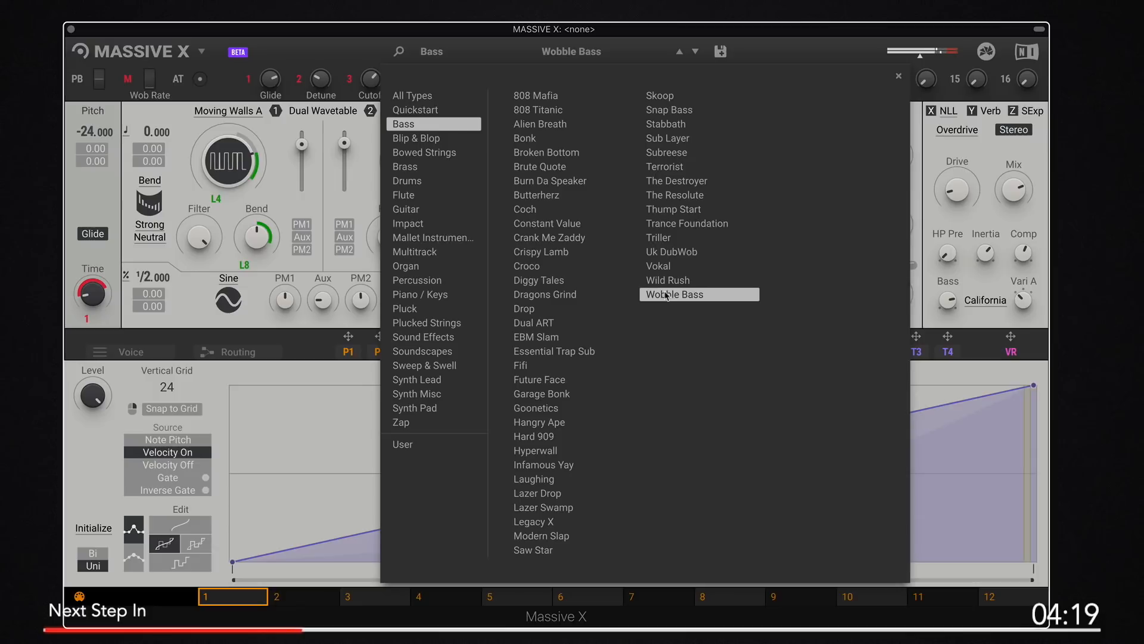
Audition the Bowed Strings presets Hollywood Harmonies and Bow Squad, and the Brass preset Brass Stab
{"action": "left_click", "coordinate": [441, 152]}
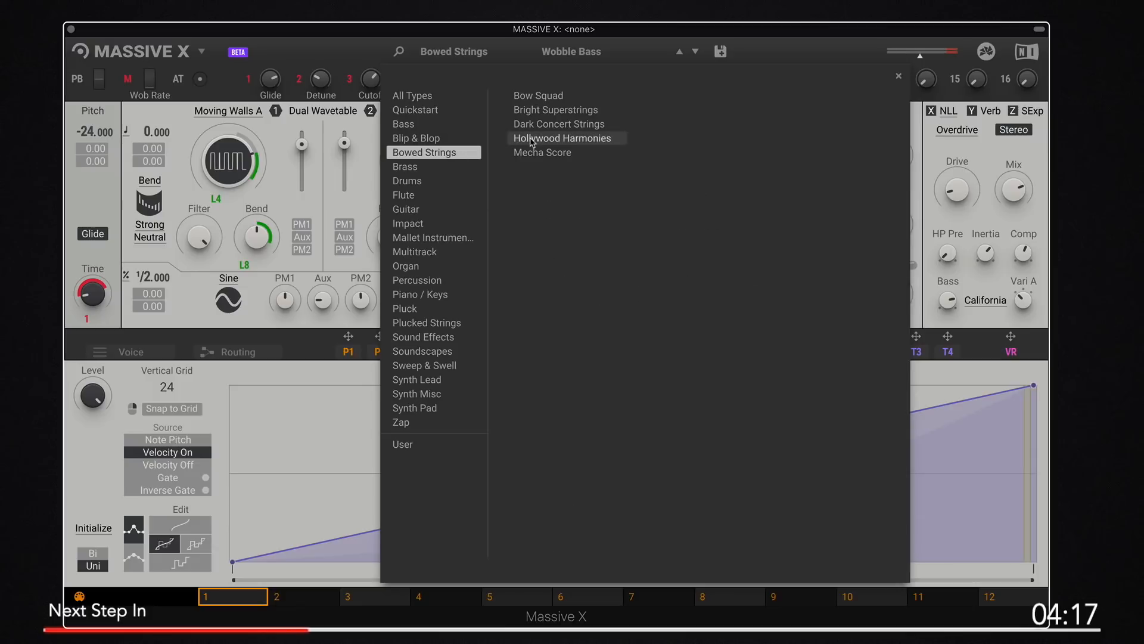
{"action": "left_click", "coordinate": [533, 142]}
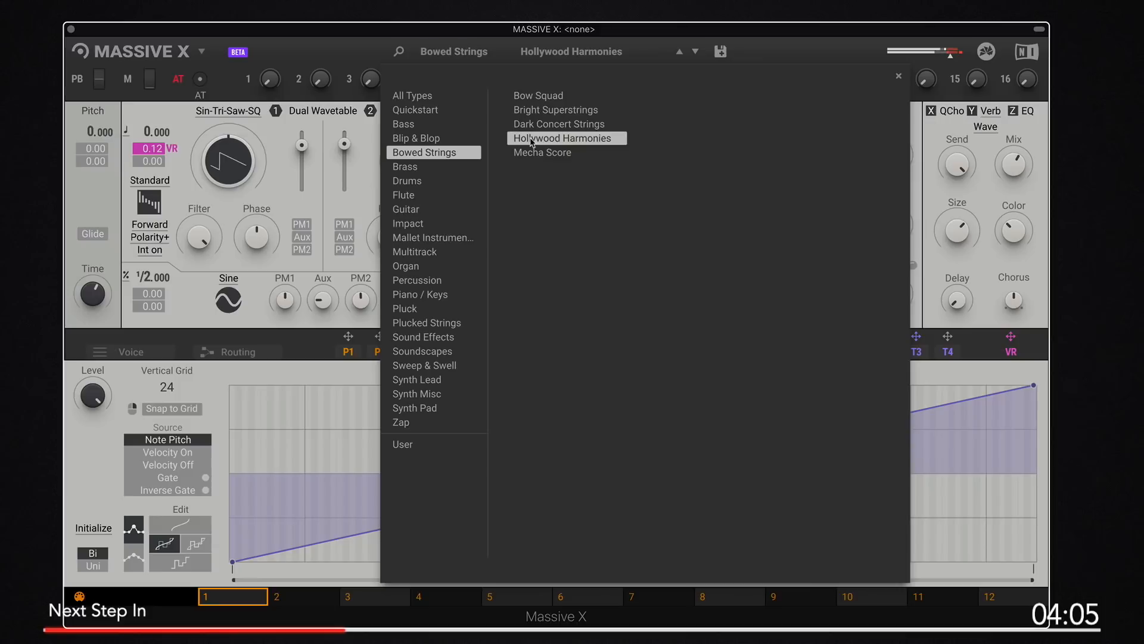
{"action": "left_click", "coordinate": [521, 95]}
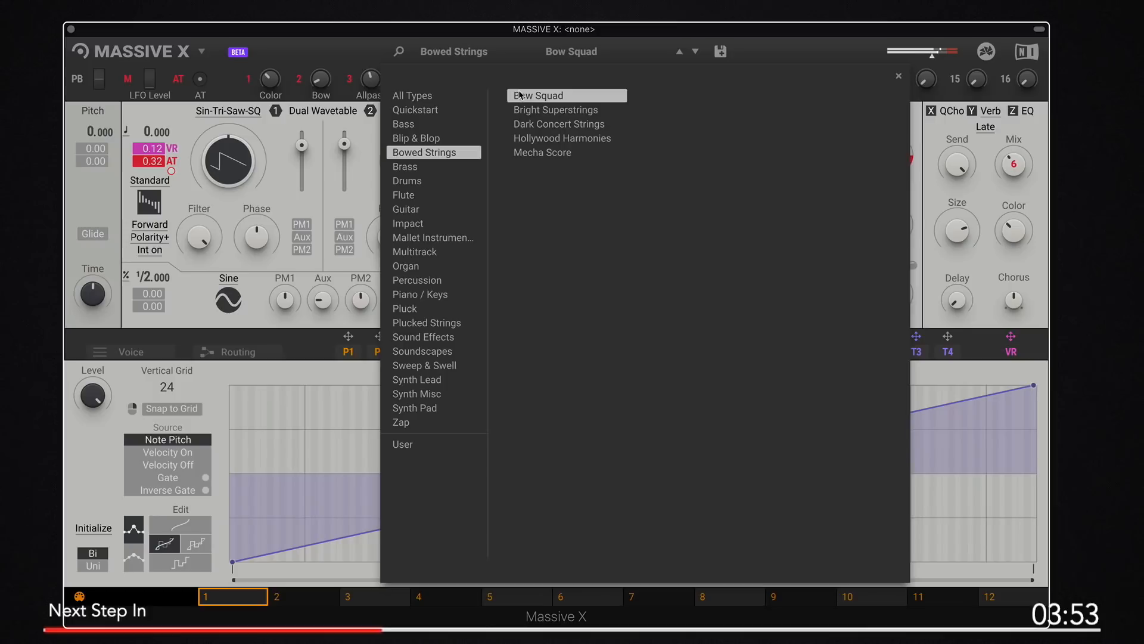
{"action": "left_click", "coordinate": [446, 166]}
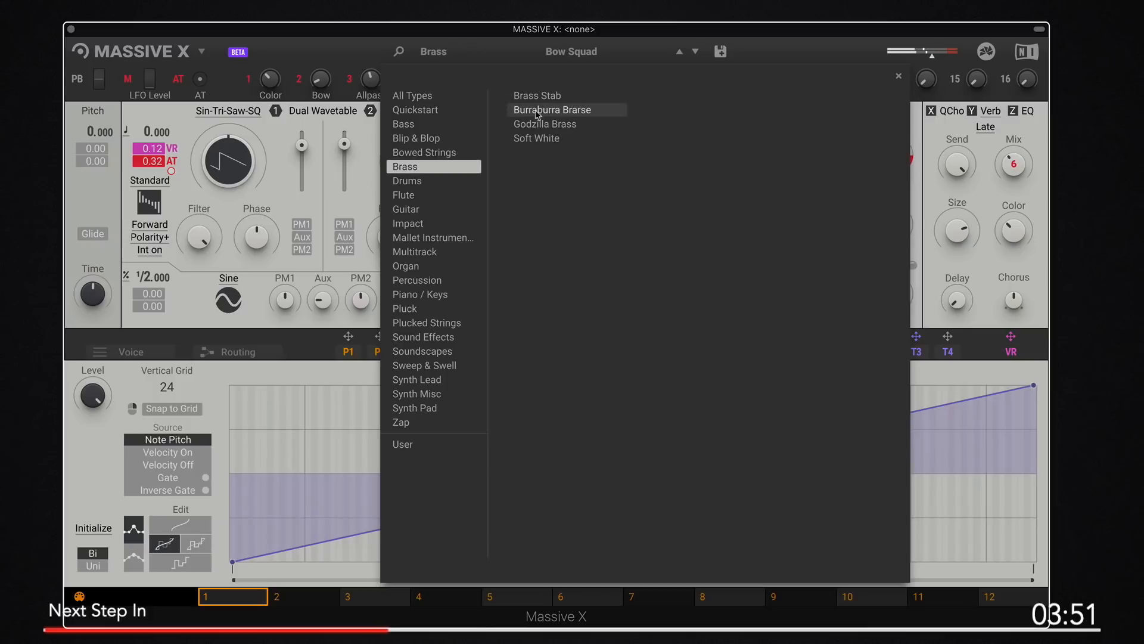
{"action": "left_click", "coordinate": [539, 97]}
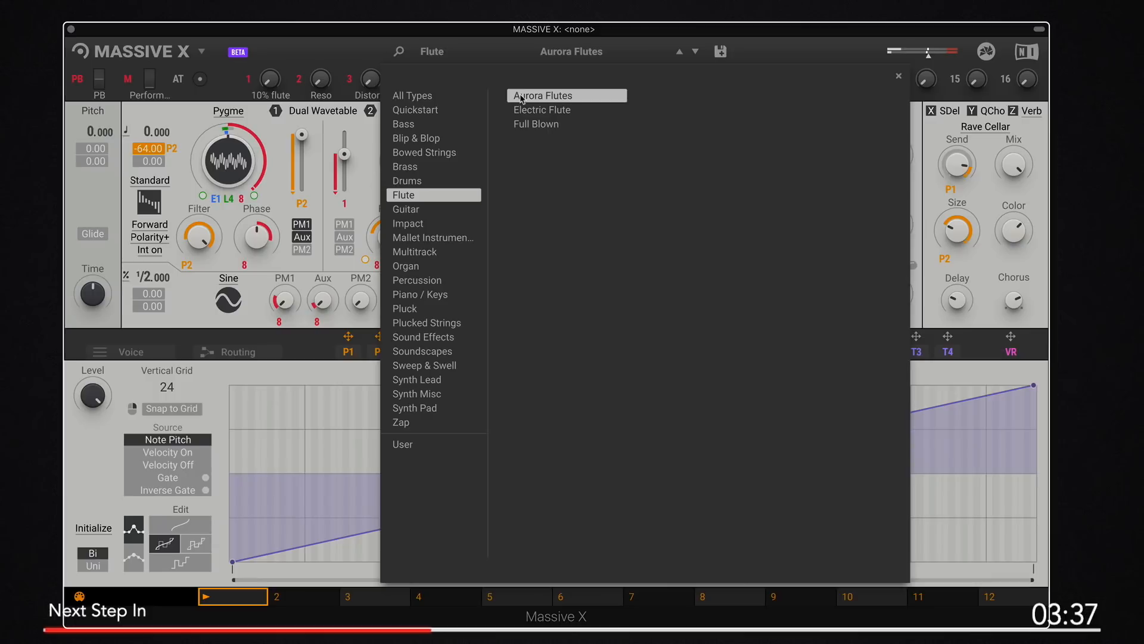
Audition the Flute presets Electric Flute and Full Blown, and the Mallet Instruments preset Organic Log
{"action": "left_click", "coordinate": [521, 111]}
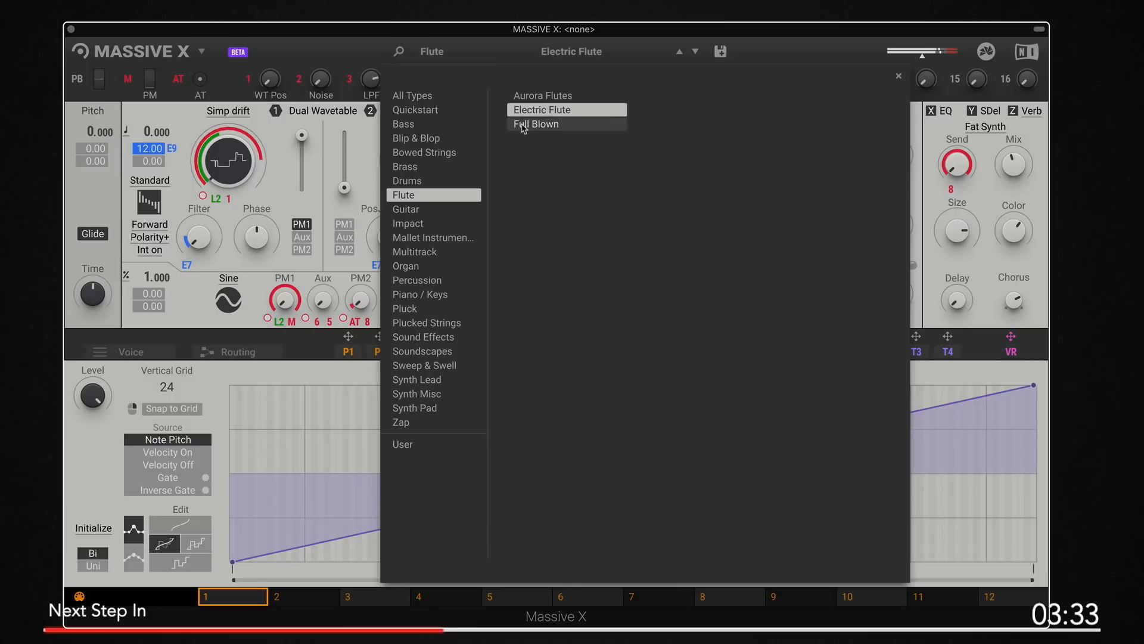
{"action": "left_click", "coordinate": [523, 130]}
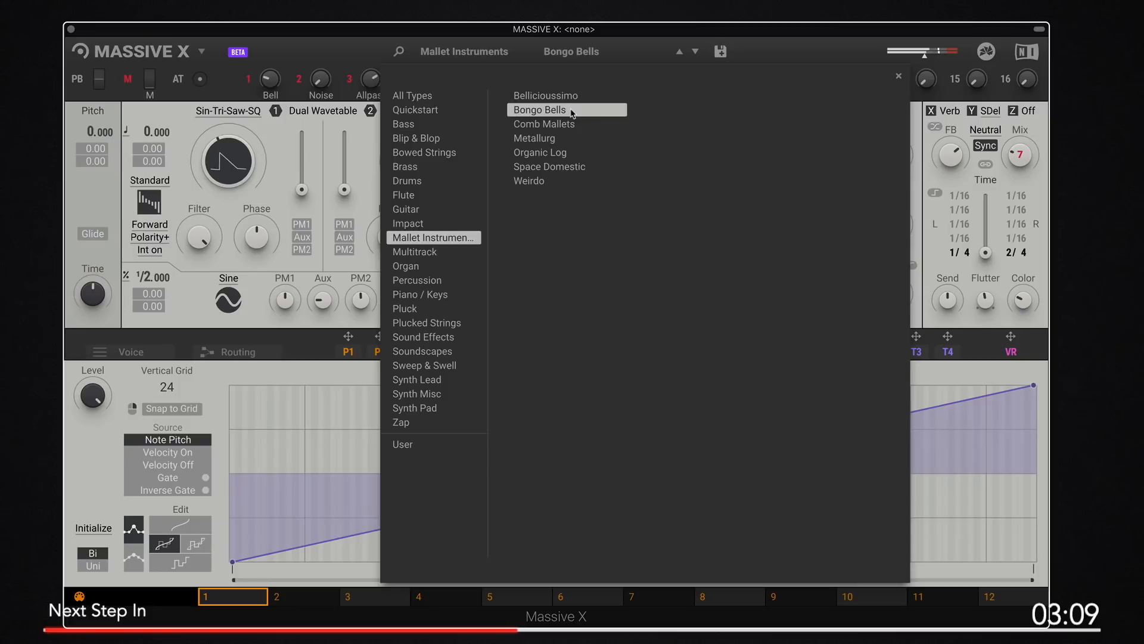
{"action": "left_click", "coordinate": [532, 158]}
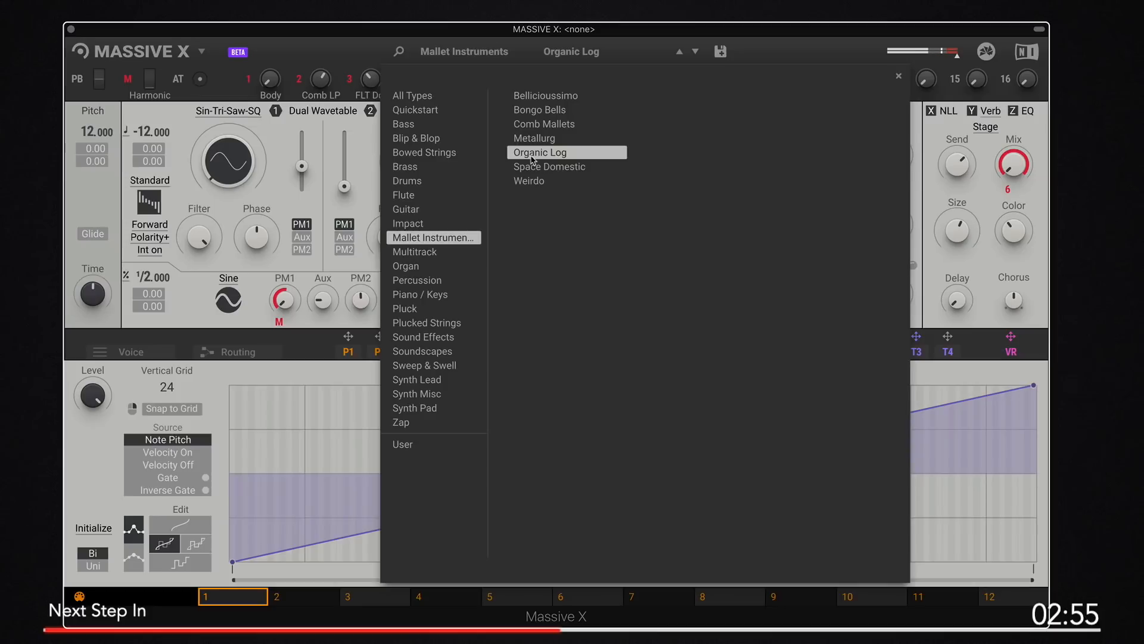
Audition the Organ presets Cathedral, Drifty Orb and Punchy Hammy
{"action": "left_click", "coordinate": [408, 270]}
{"action": "left_click", "coordinate": [532, 97]}
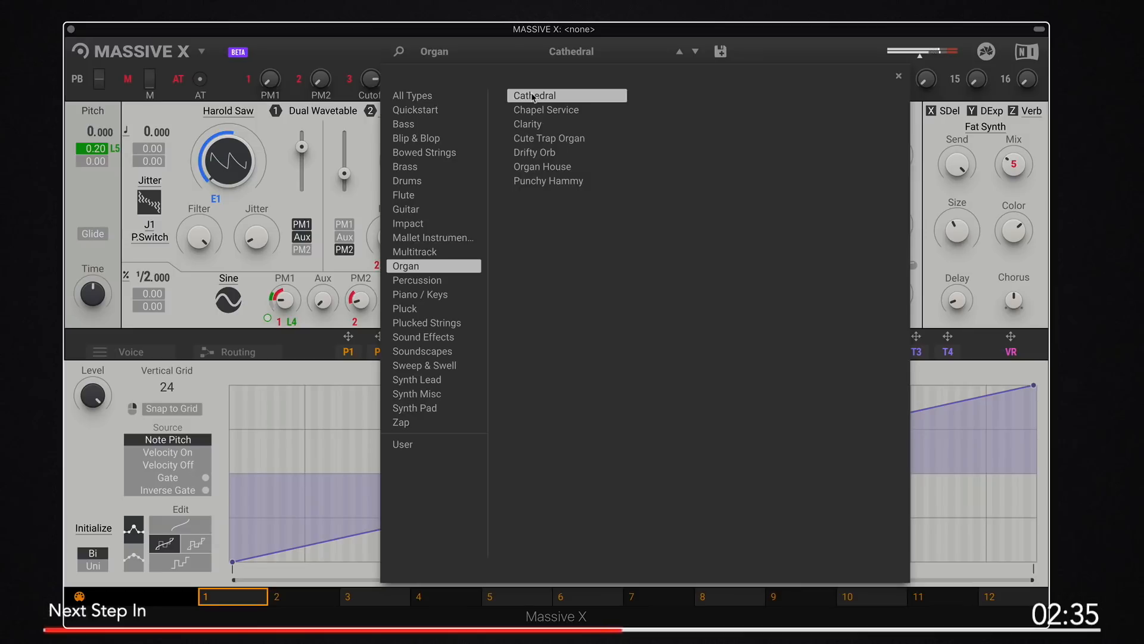
{"action": "left_click", "coordinate": [536, 152]}
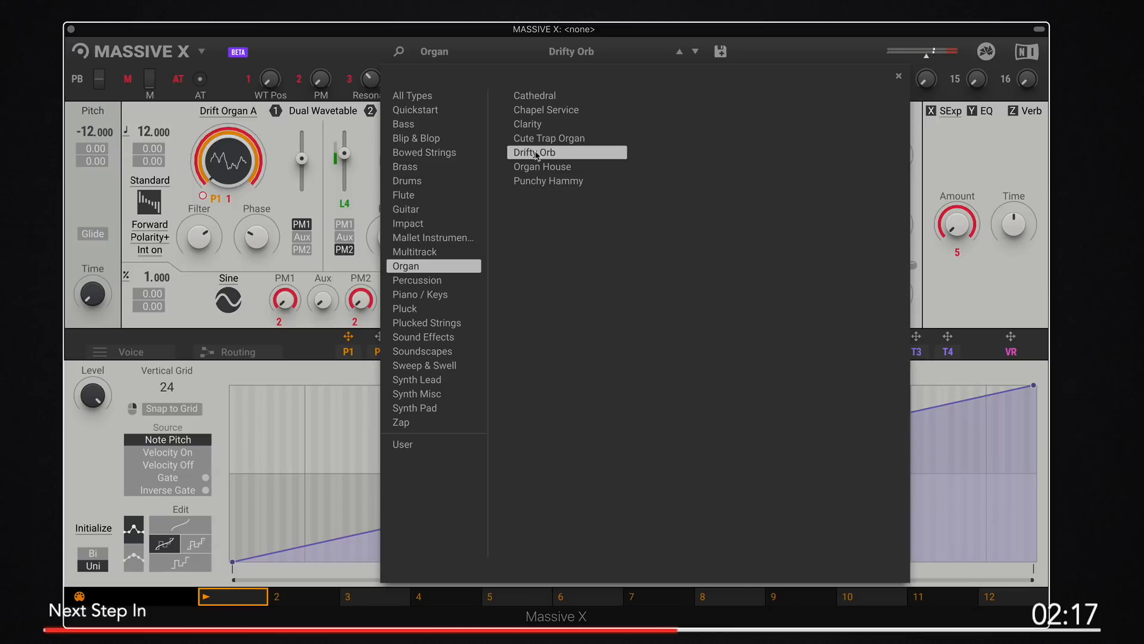
{"action": "left_click", "coordinate": [546, 179]}
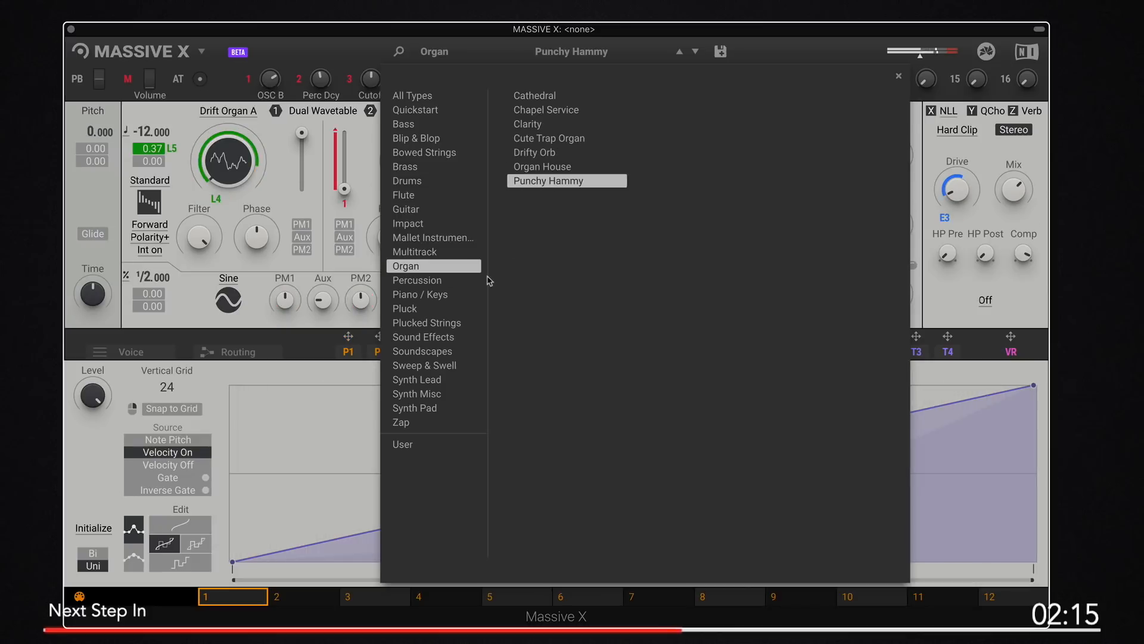
Audition the Piano / Keys presets Clock Face, Essential 80s Keys and Nighthawk
{"action": "left_click", "coordinate": [432, 294]}
{"action": "left_click", "coordinate": [555, 127]}
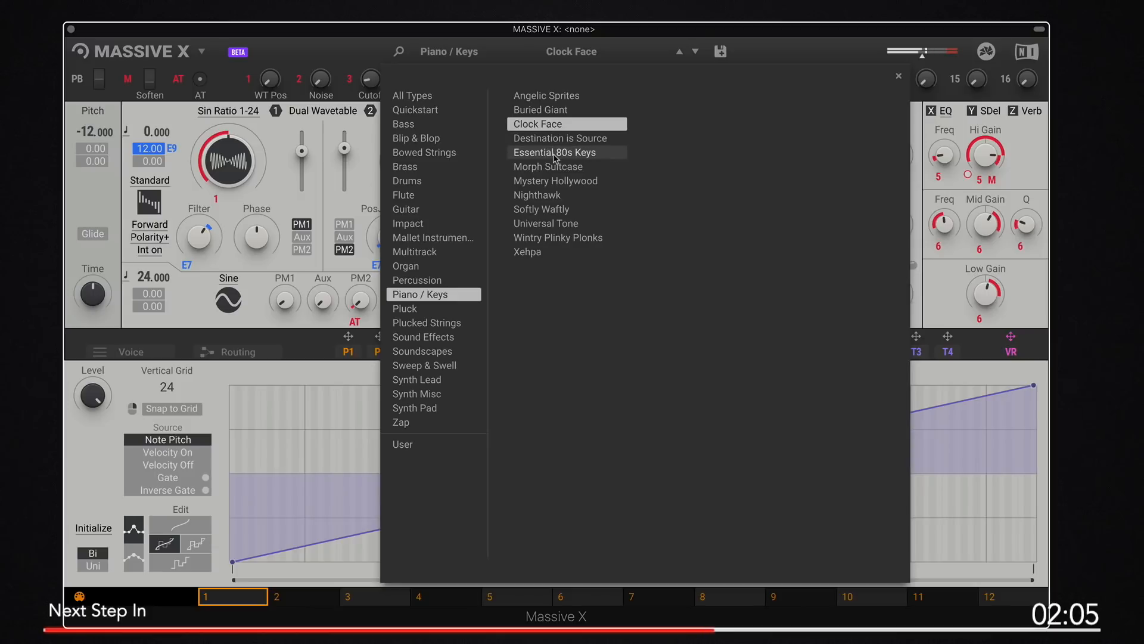
{"action": "left_click", "coordinate": [554, 154]}
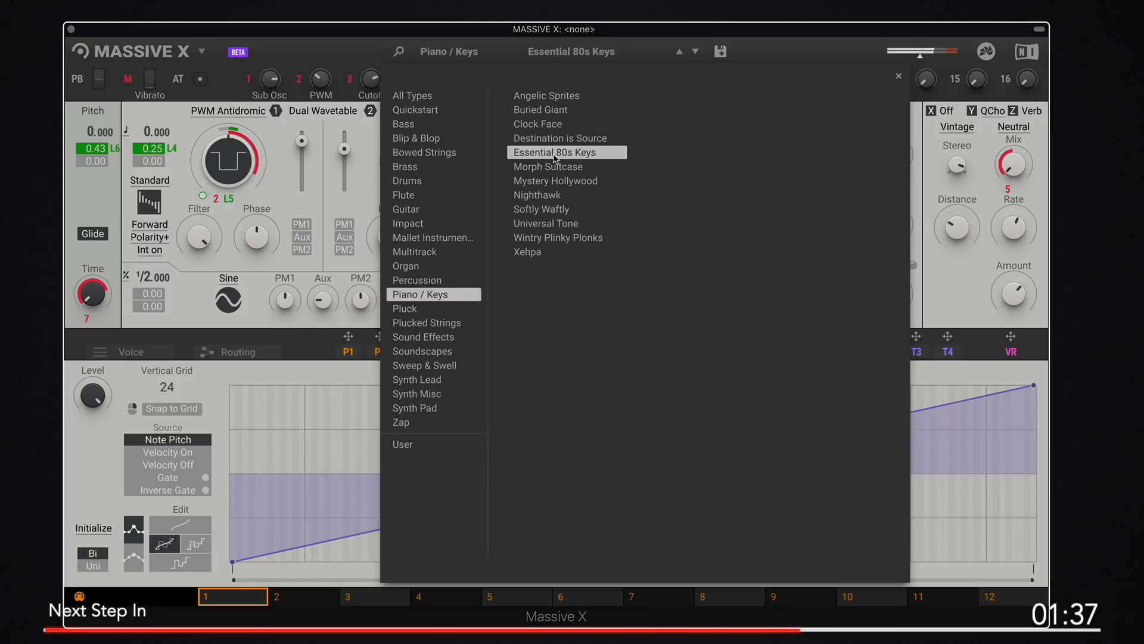
{"action": "left_click", "coordinate": [553, 195]}
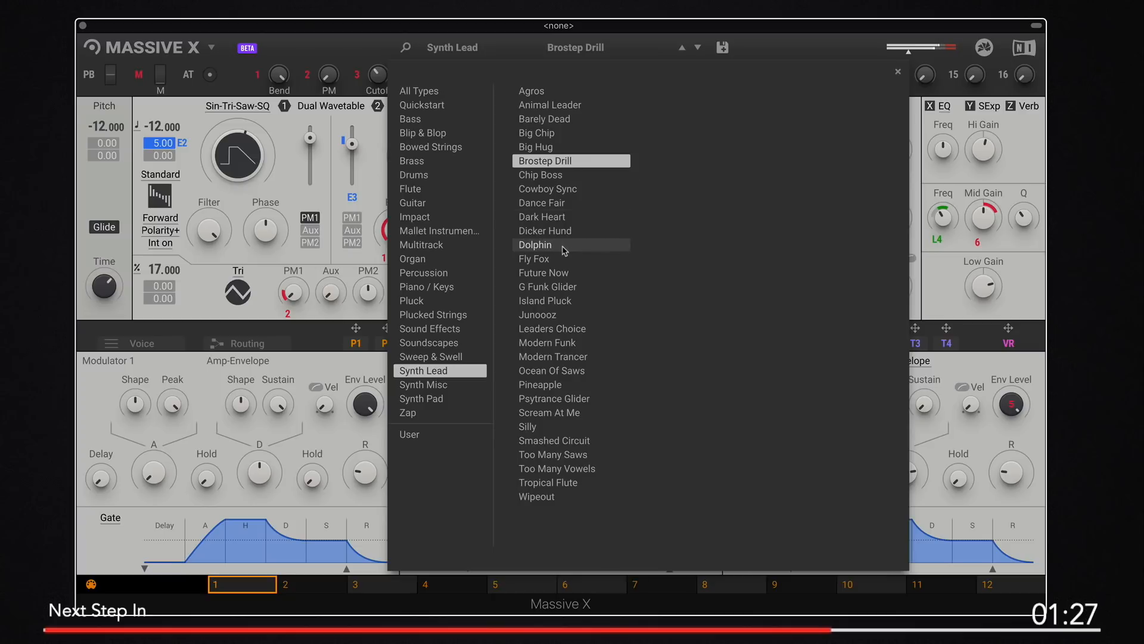
Audition the Synth Lead presets Modern Funk, Modern Trancer, Smashed Circuit and Tropical Flute
{"action": "left_click", "coordinate": [579, 345]}
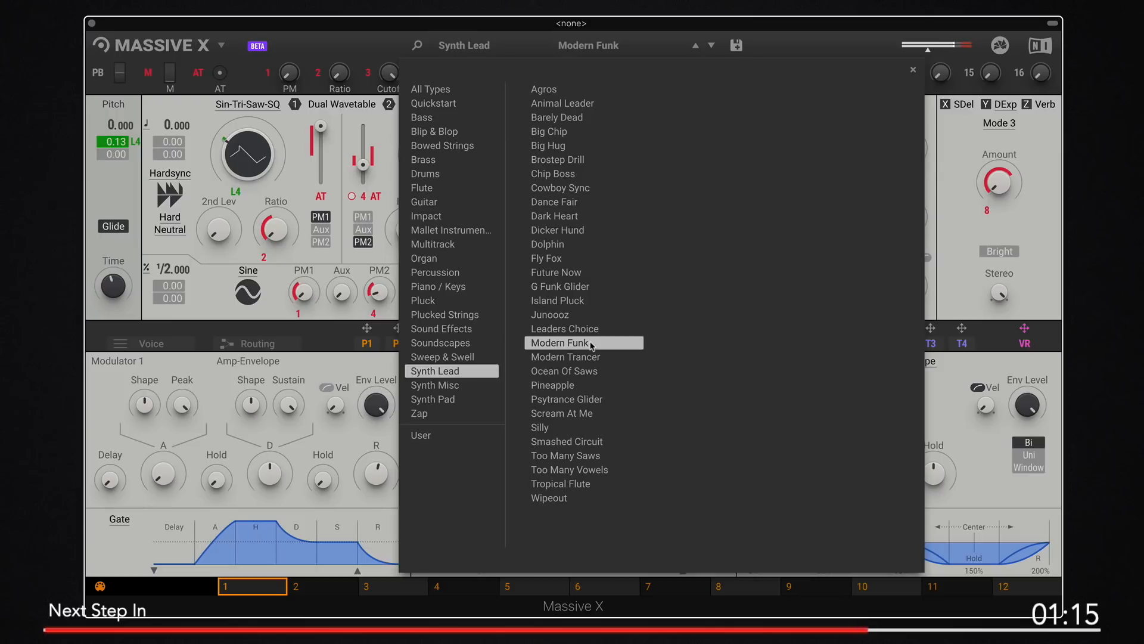
{"action": "left_click", "coordinate": [590, 358]}
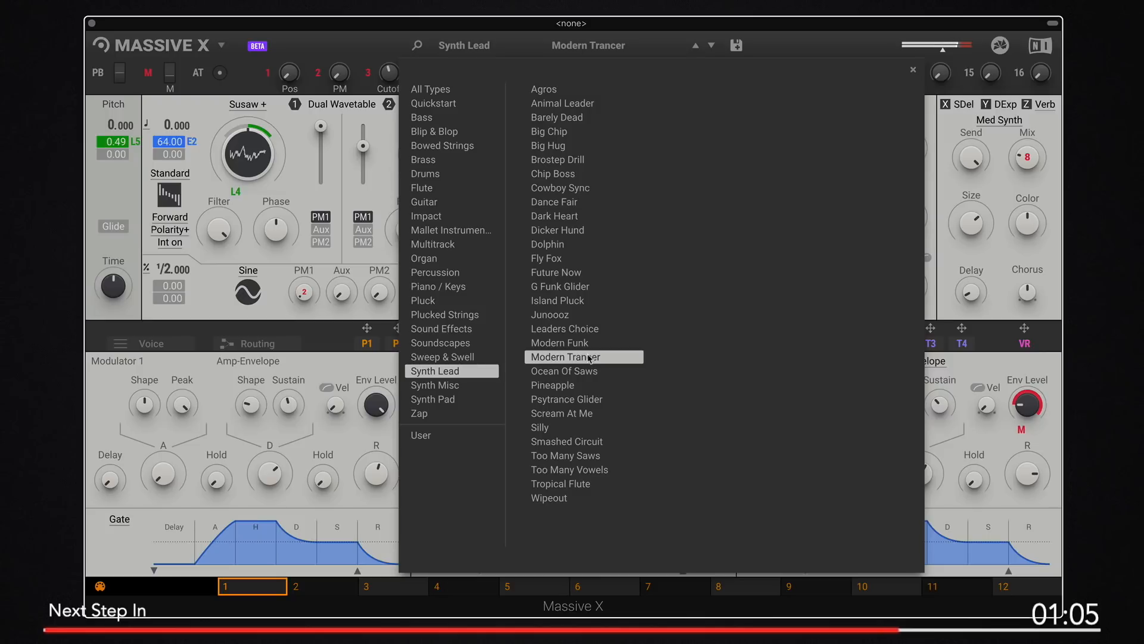
{"action": "left_click", "coordinate": [549, 444]}
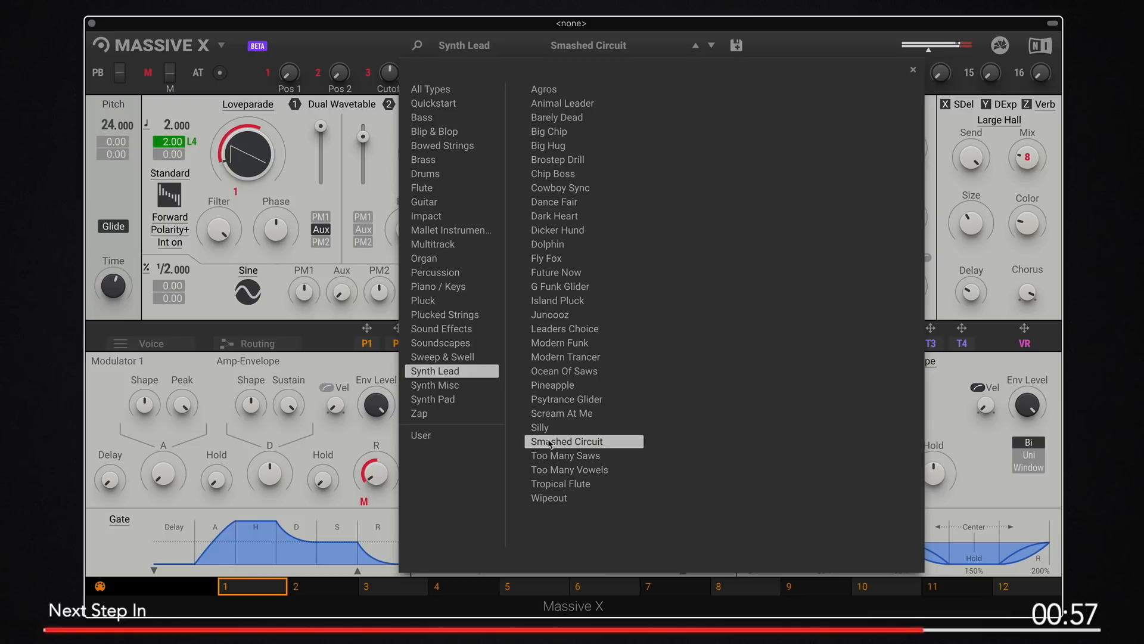
{"action": "left_click", "coordinate": [563, 485]}
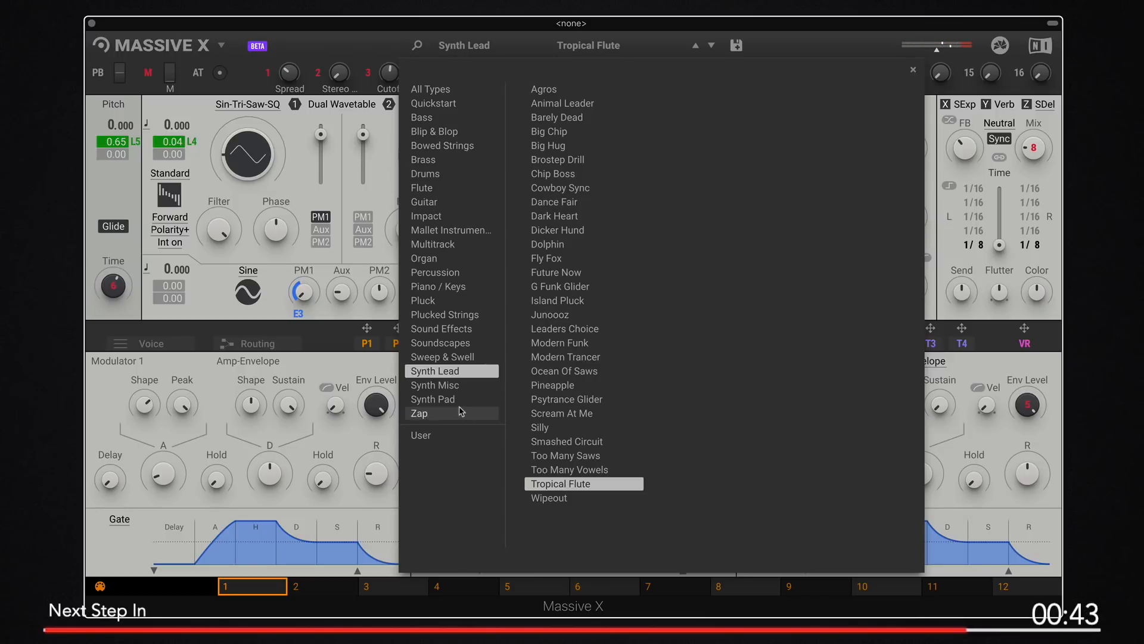
Audition the Synth Pad presets Action Fuzz and Warm Pad, and load Hidden Claws
{"action": "left_click", "coordinate": [432, 399]}
{"action": "left_click", "coordinate": [575, 90]}
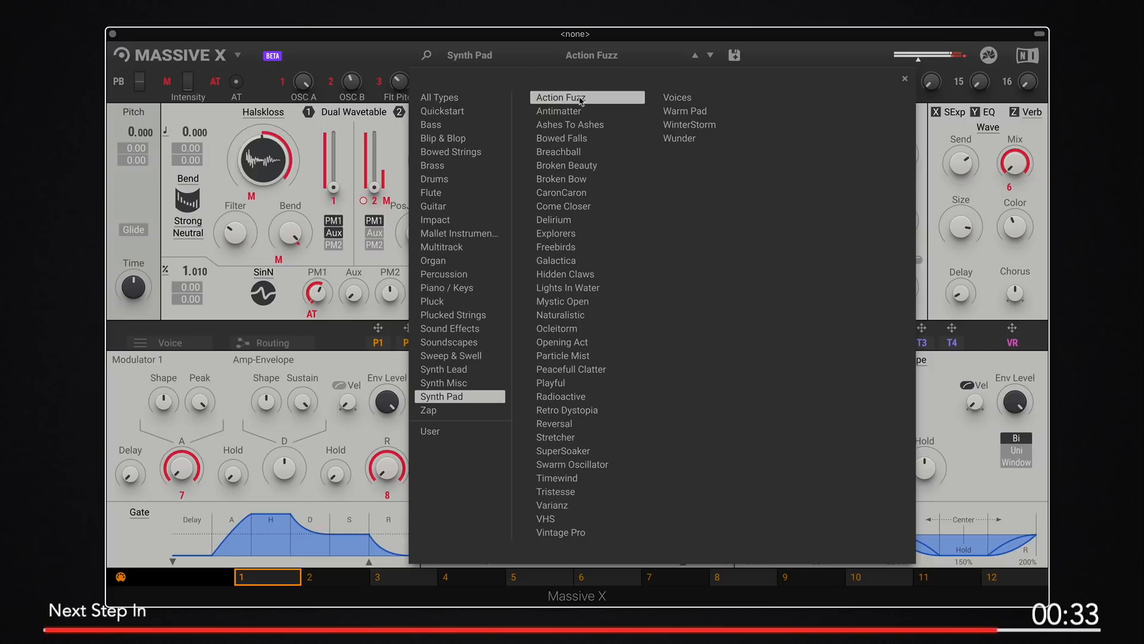
{"action": "left_click", "coordinate": [685, 111]}
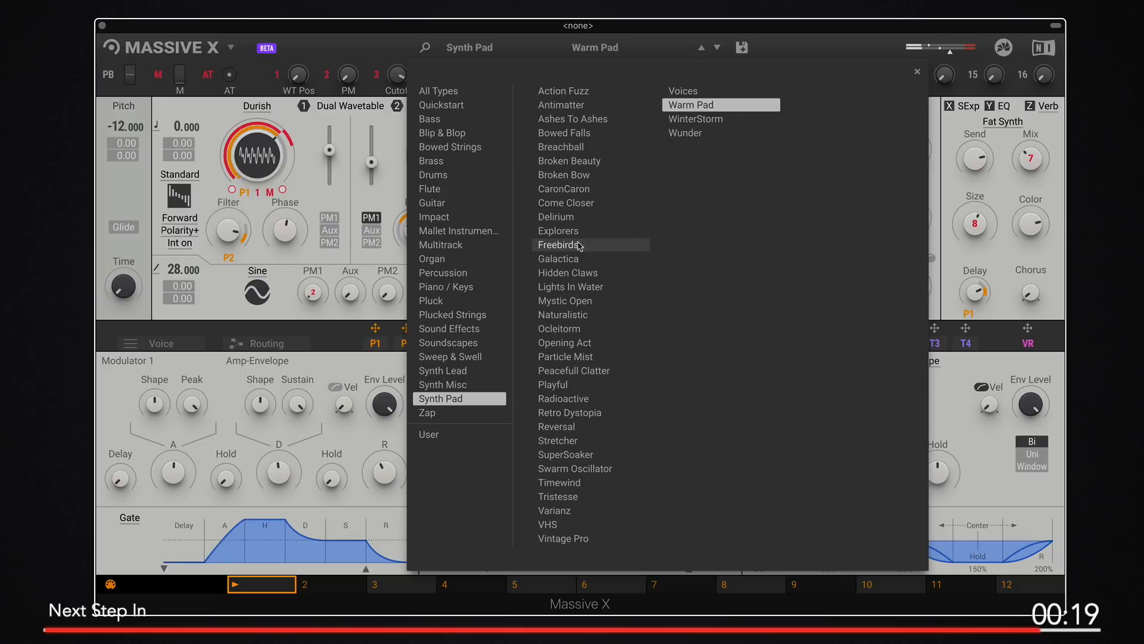
{"action": "left_click", "coordinate": [566, 273]}
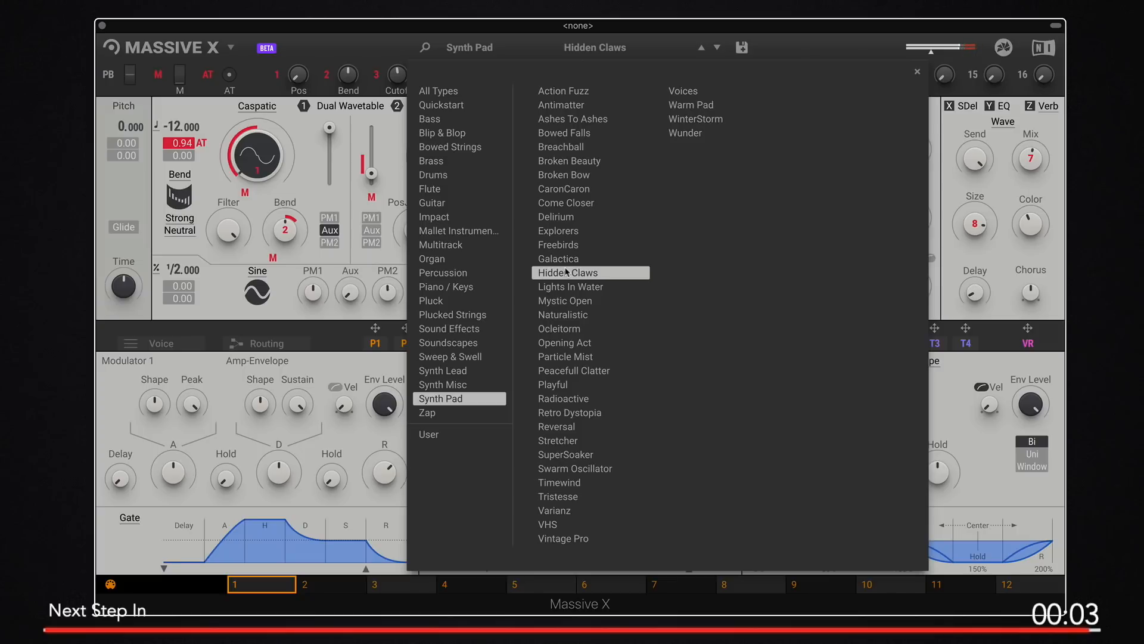
{"action": "left_click", "coordinate": [907, 2]}
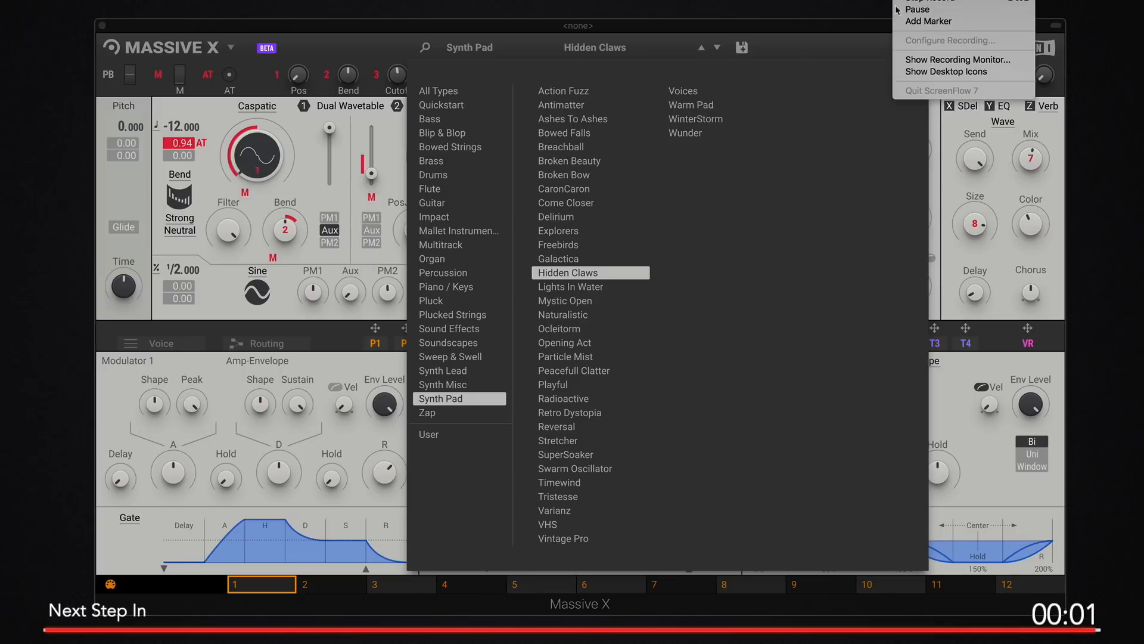